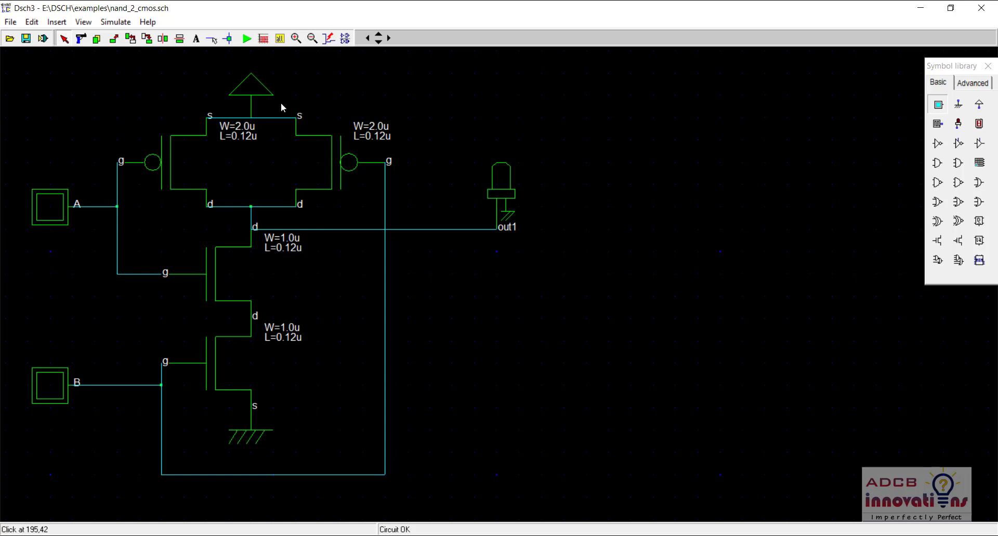
- Simulate the CMOS NAND circuit with only input A high, only B high, and both high, and stop the simulation
click(248, 40)
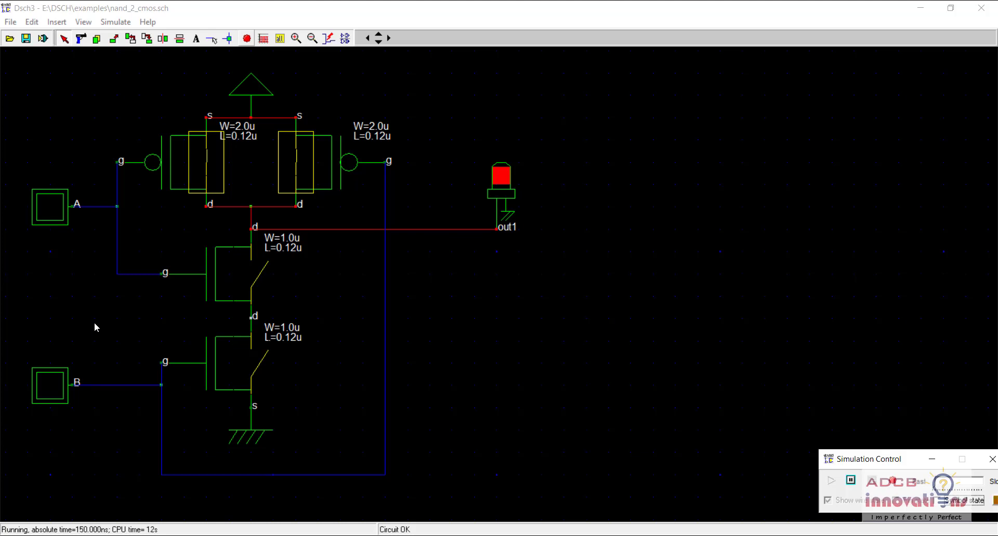
click(56, 211)
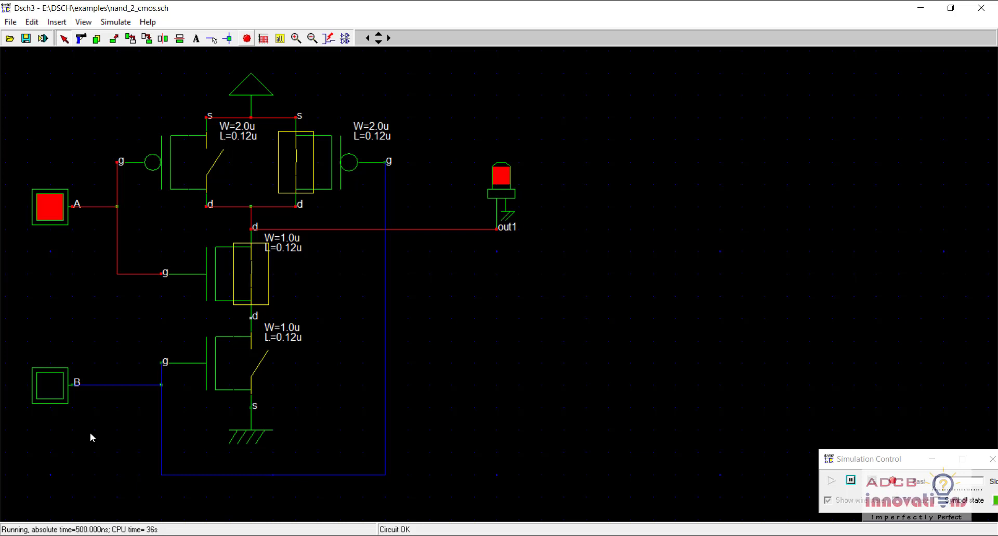
click(50, 215)
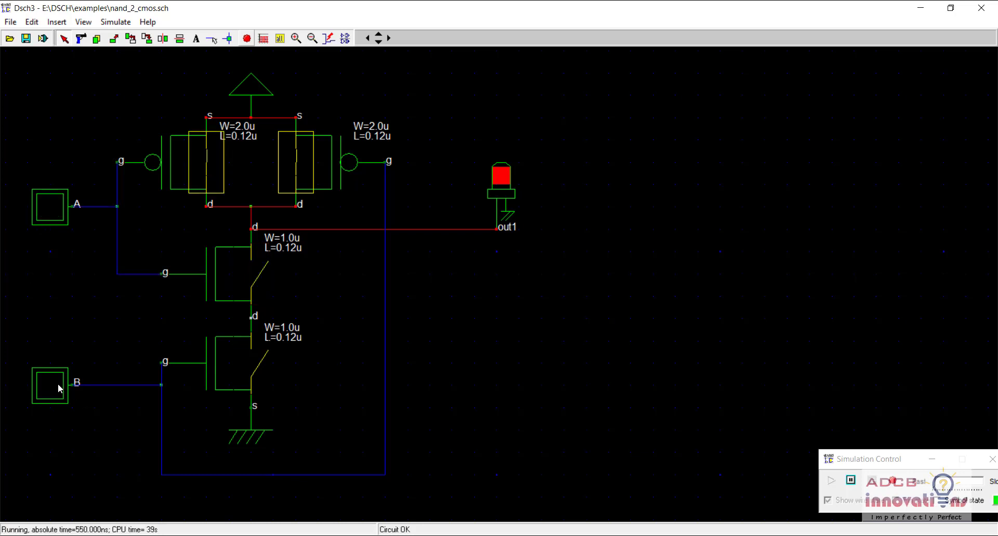
click(57, 384)
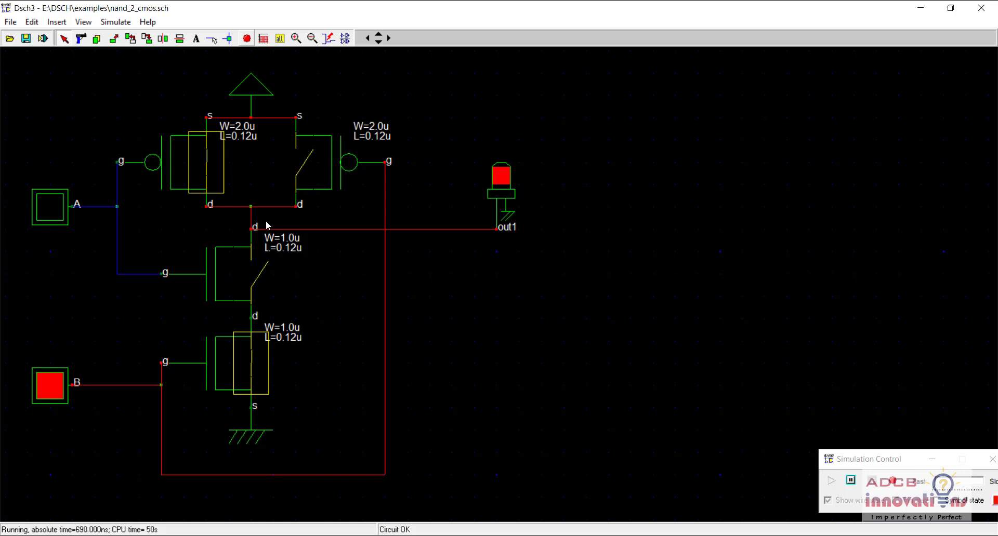
click(55, 207)
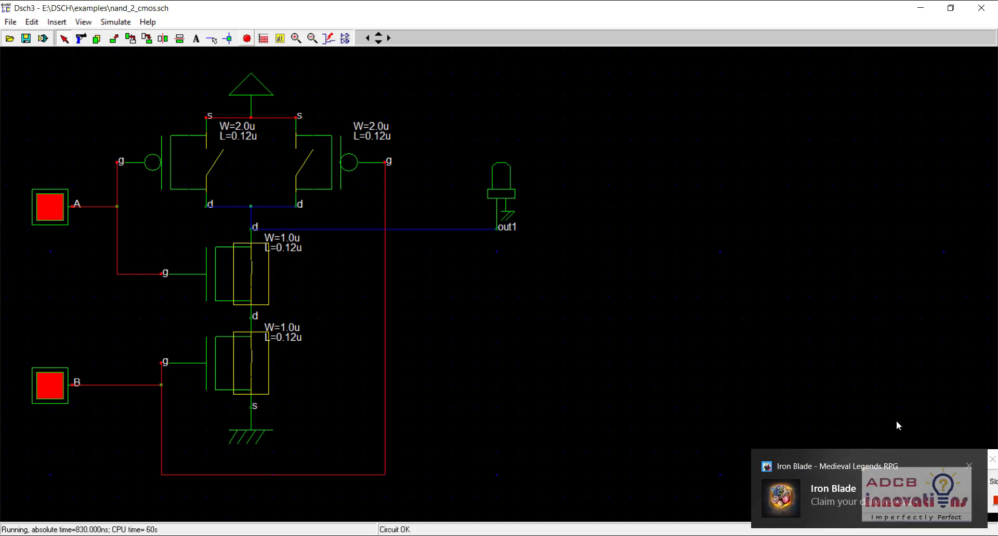
click(968, 466)
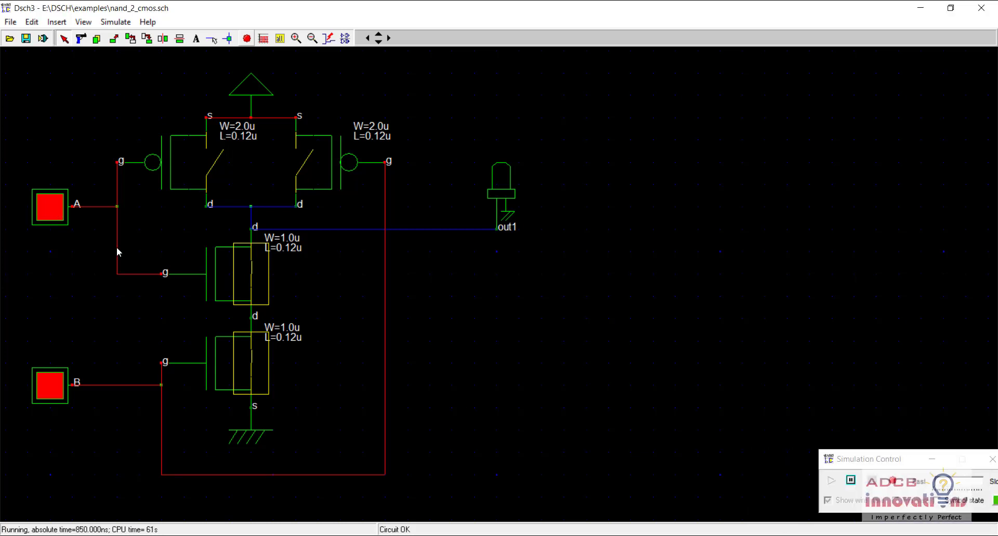
click(246, 40)
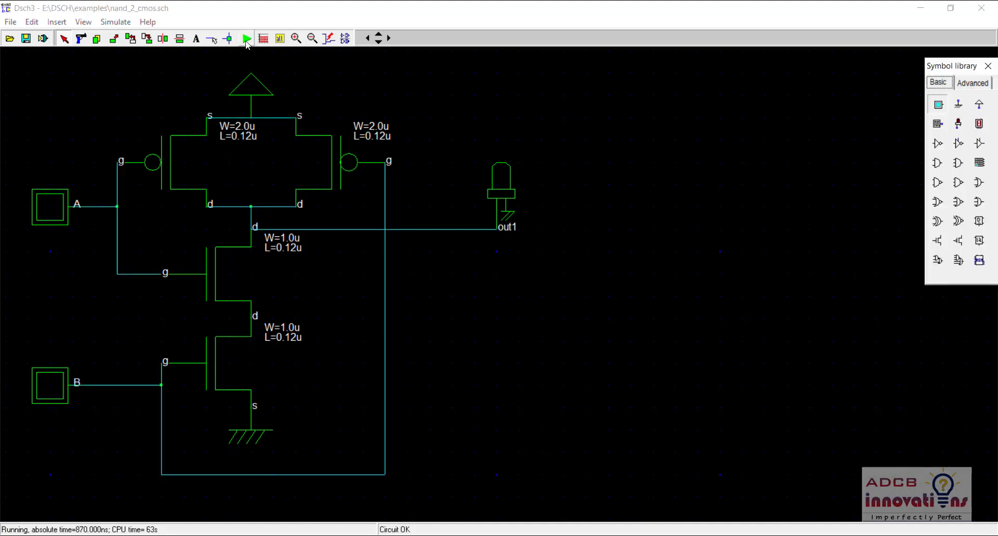
- Rerun the NAND simulation with both inputs low, B high alone, A high alone, and both high, and stop it
click(246, 39)
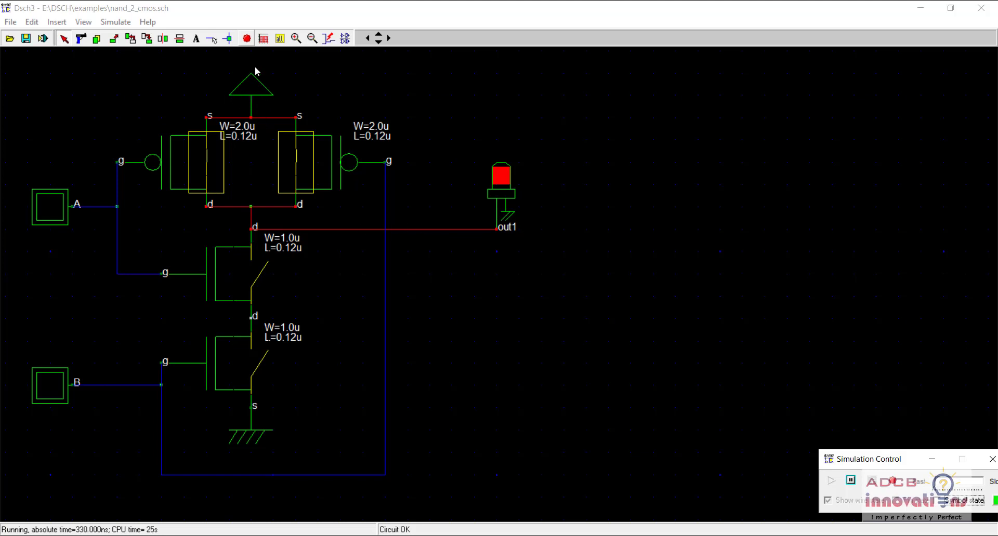
click(60, 390)
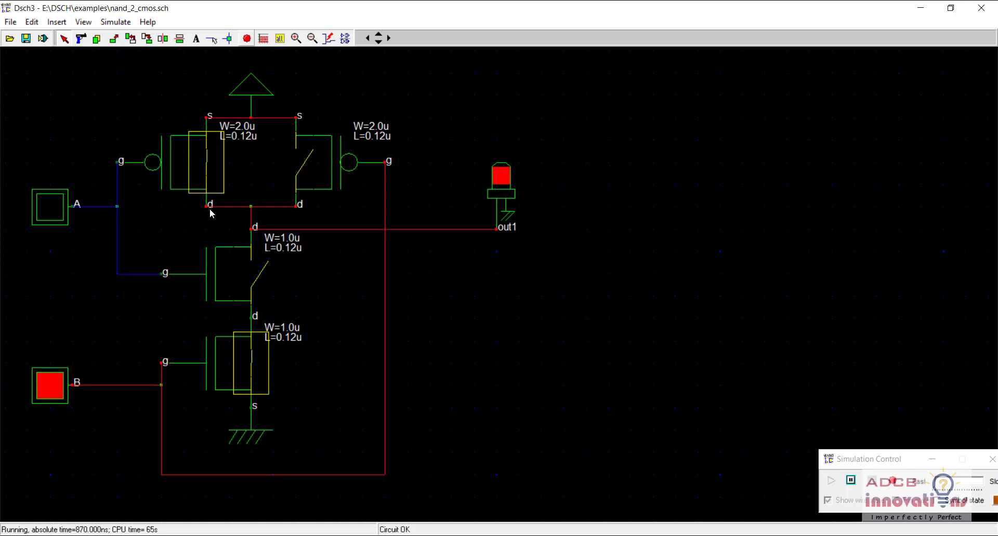
click(45, 388)
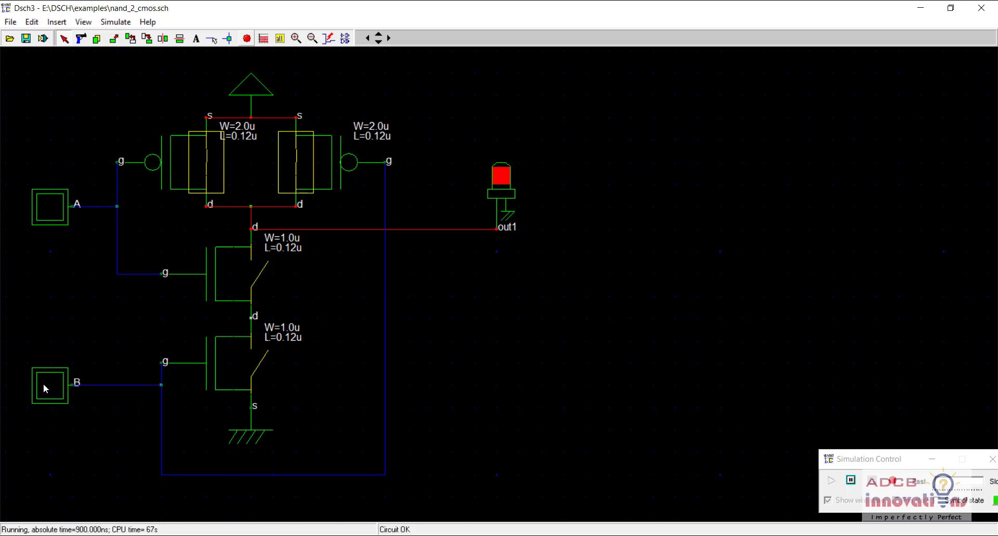
click(55, 210)
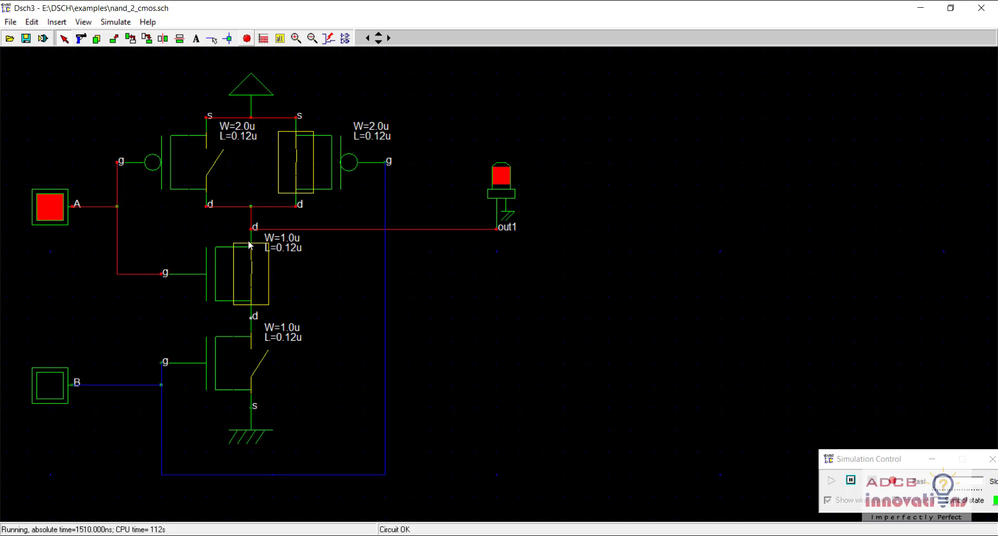
click(55, 379)
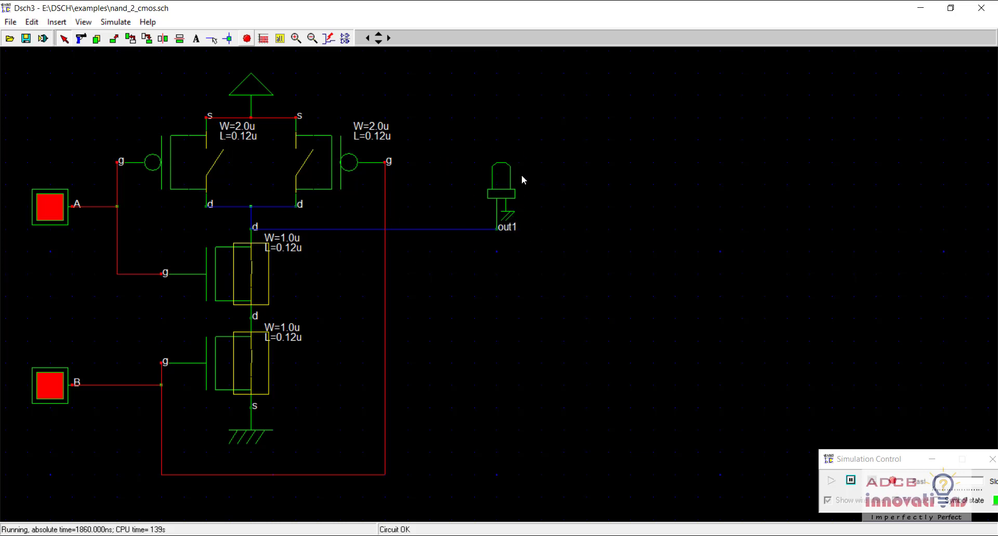
click(250, 43)
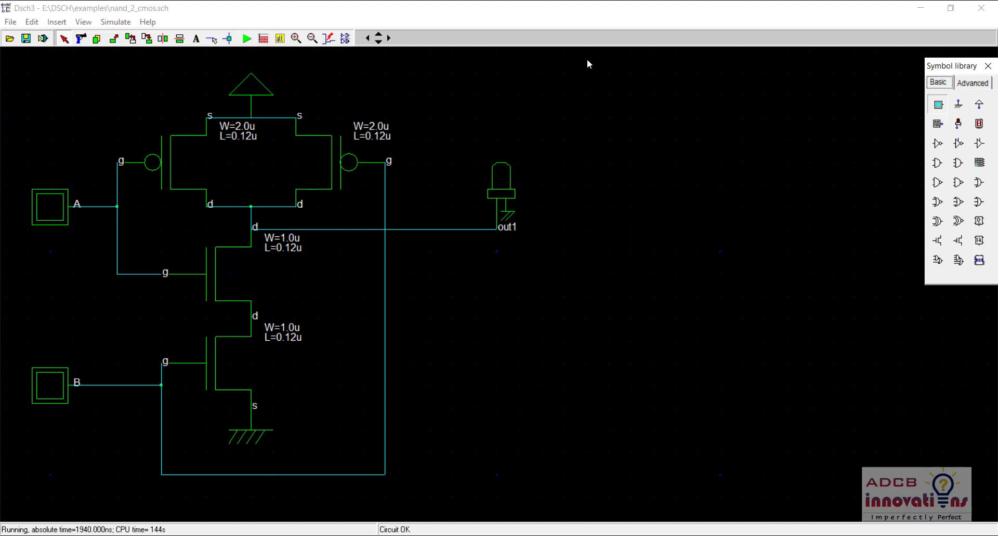
- Delete the entire NAND circuit so the schematic is empty
click(486, 129)
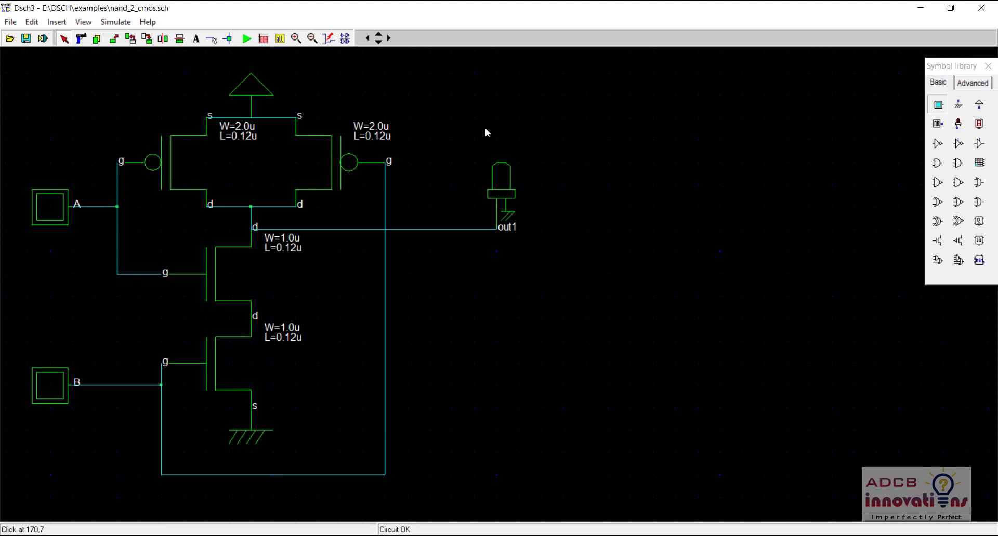
click(81, 44)
drag(579, 61, 5, 451)
drag(479, 135, 89, 503)
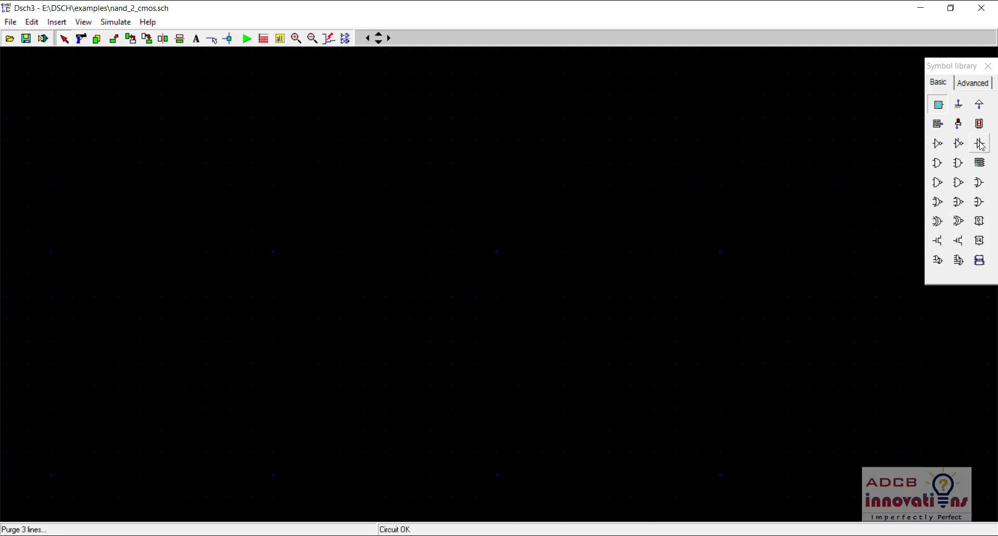
- Place two NMOS transistors in series, the second directly below and joined to the first
click(940, 246)
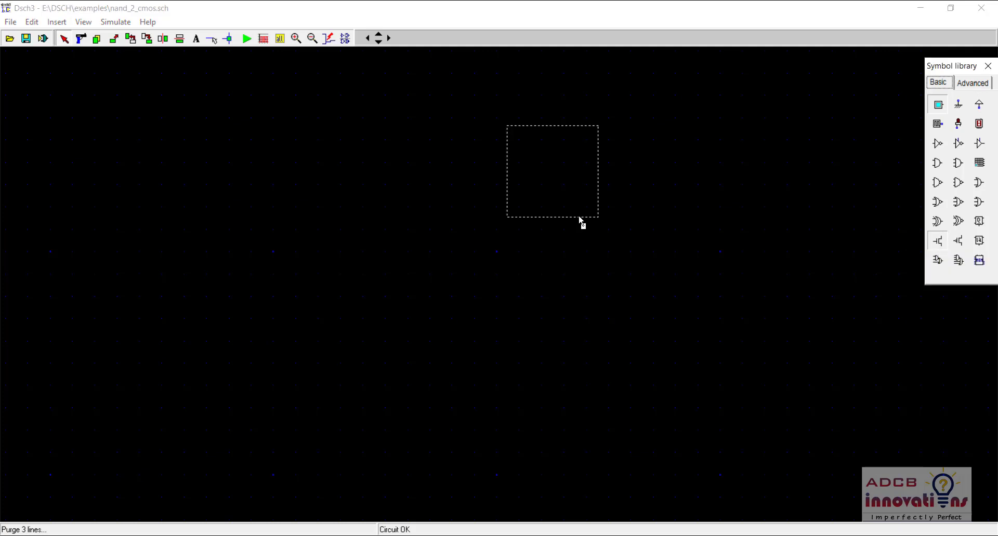
click(579, 223)
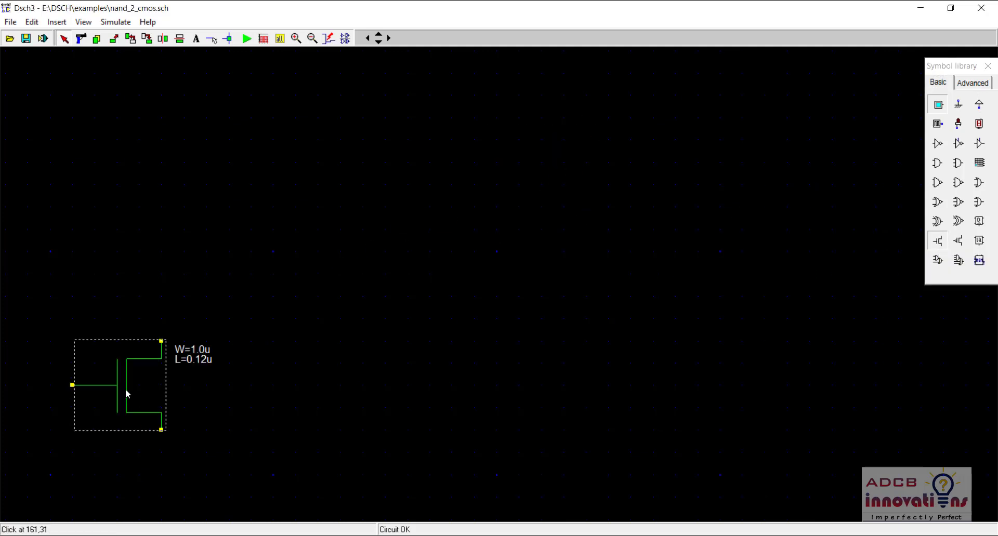
click(296, 305)
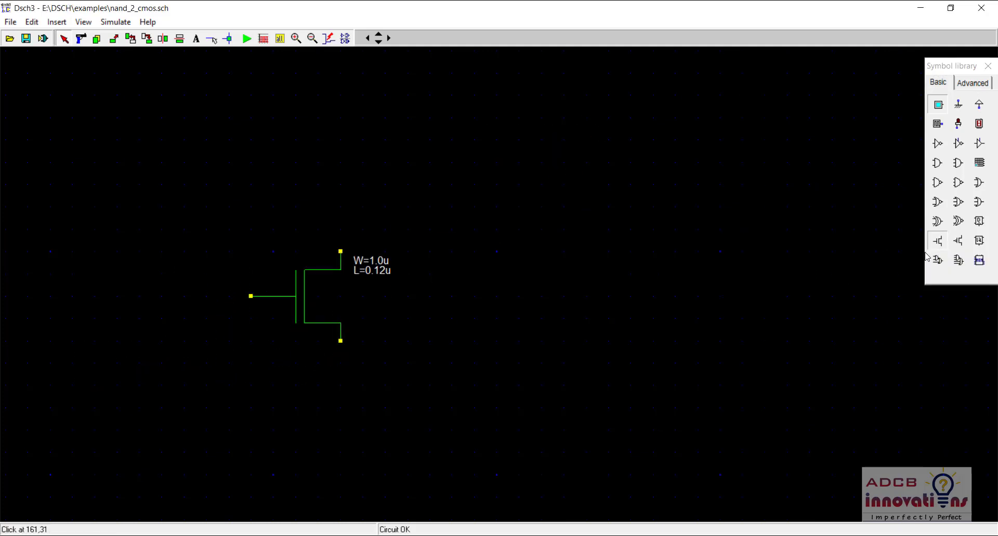
click(938, 240)
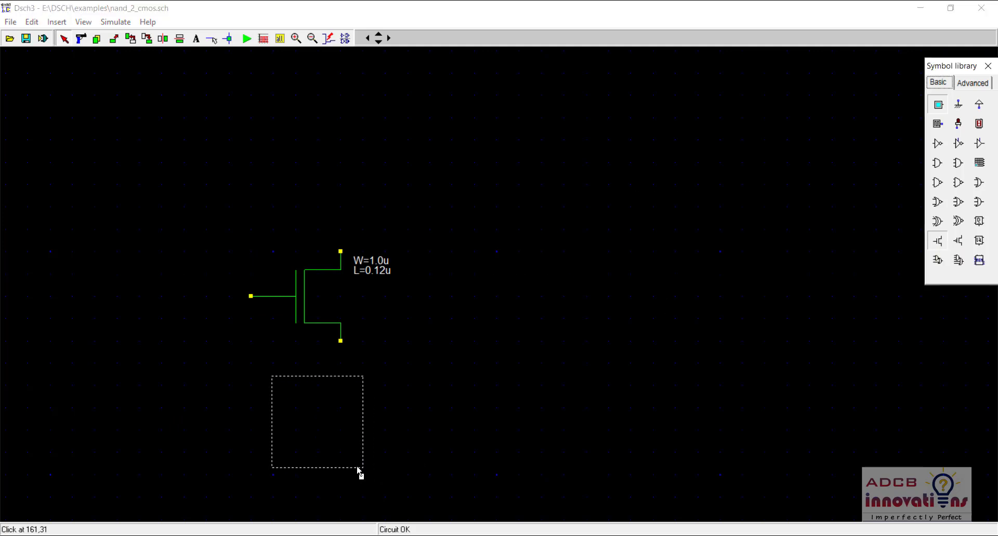
click(343, 436)
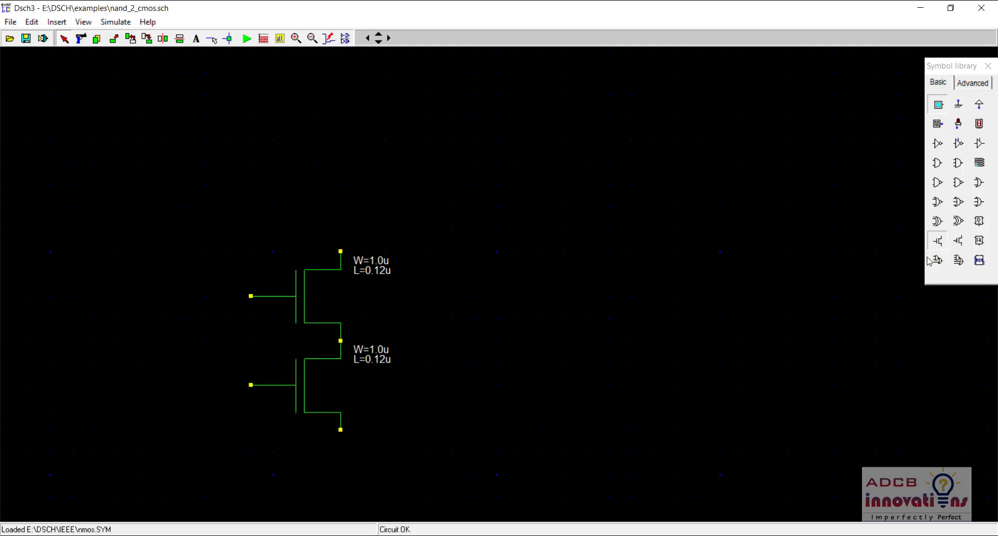
- Place two PMOS transistors side by side above the NMOS pair
click(957, 241)
click(319, 229)
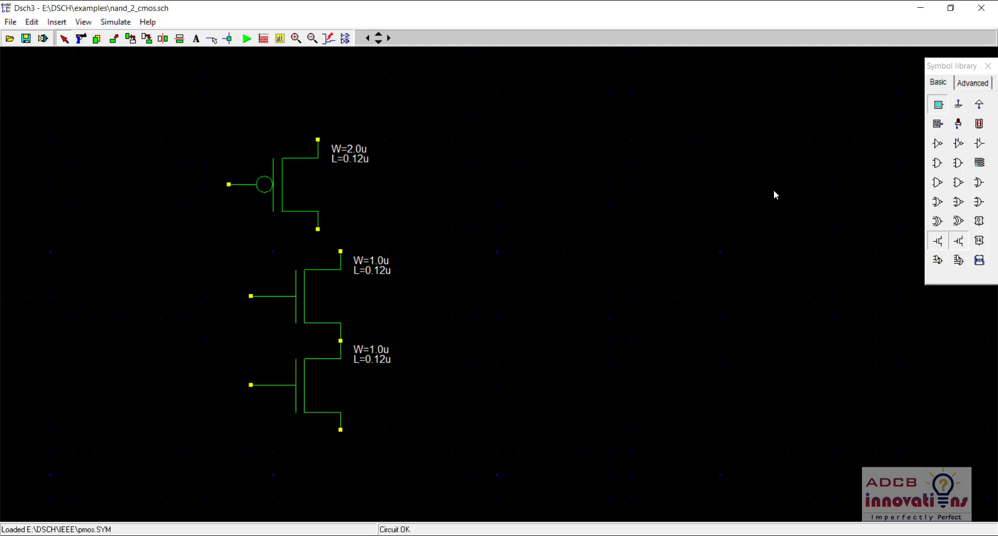
click(958, 240)
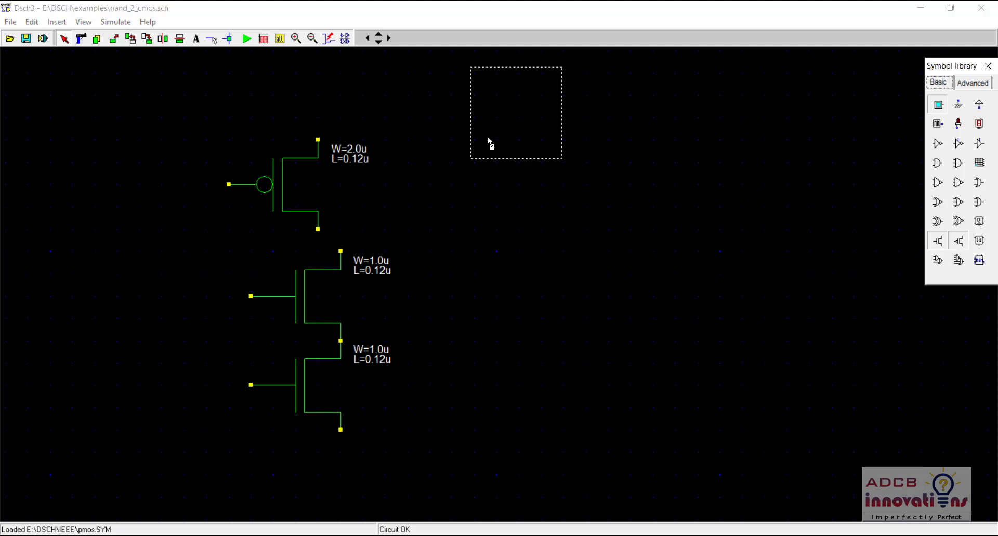
click(475, 229)
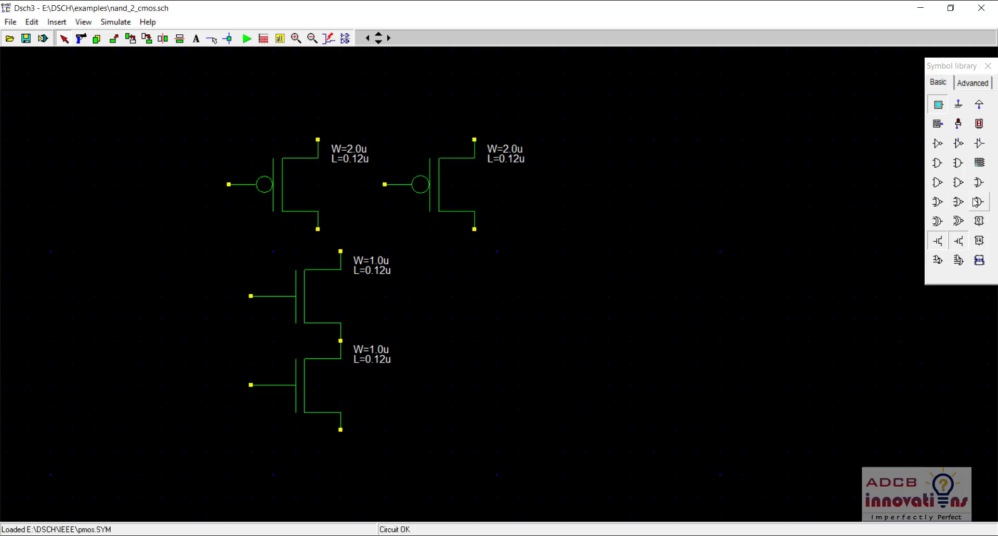
- Arrange the DSCH schematic on the left half and Paint on the right half, and extend the Paint canvas to 985 × 845px
click(943, 70)
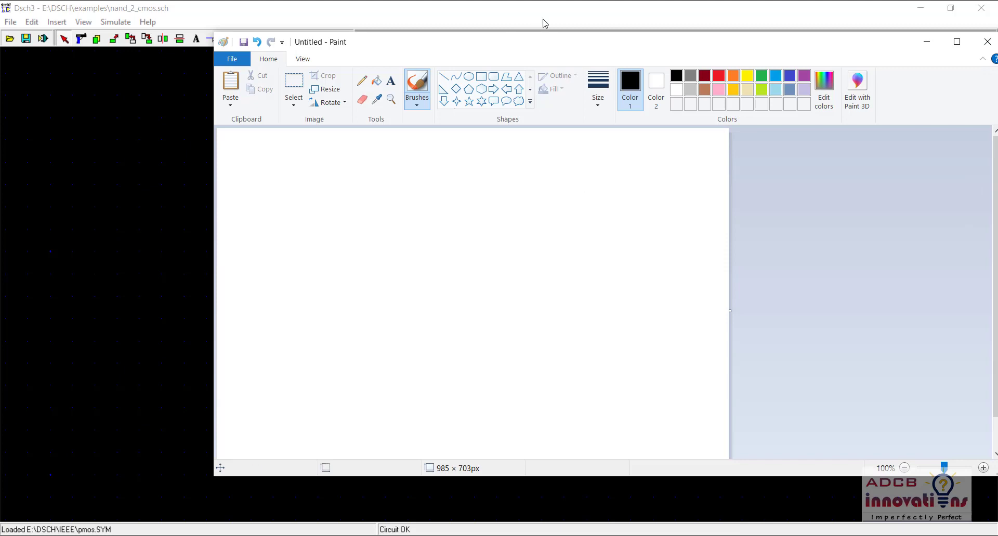
click(542, 19)
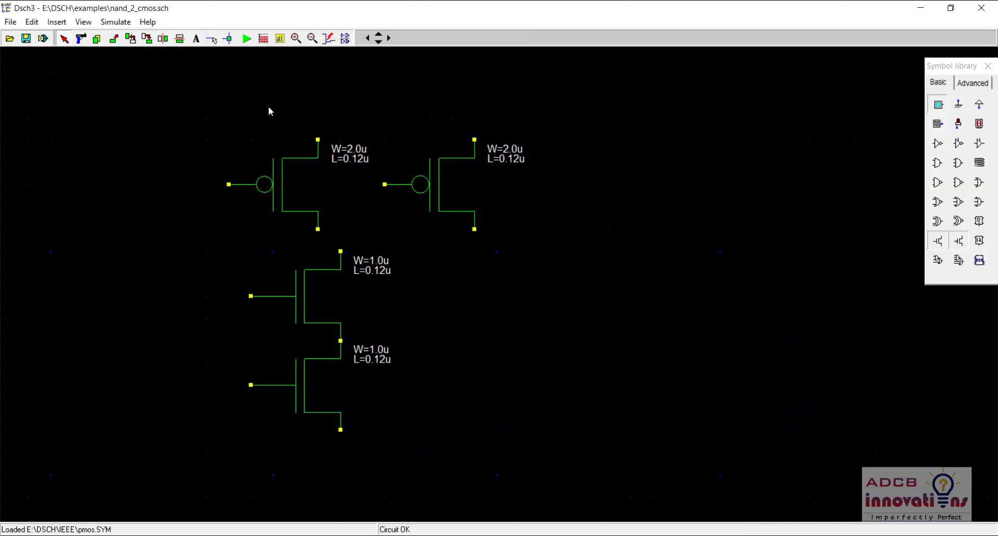
key(alt+Tab)
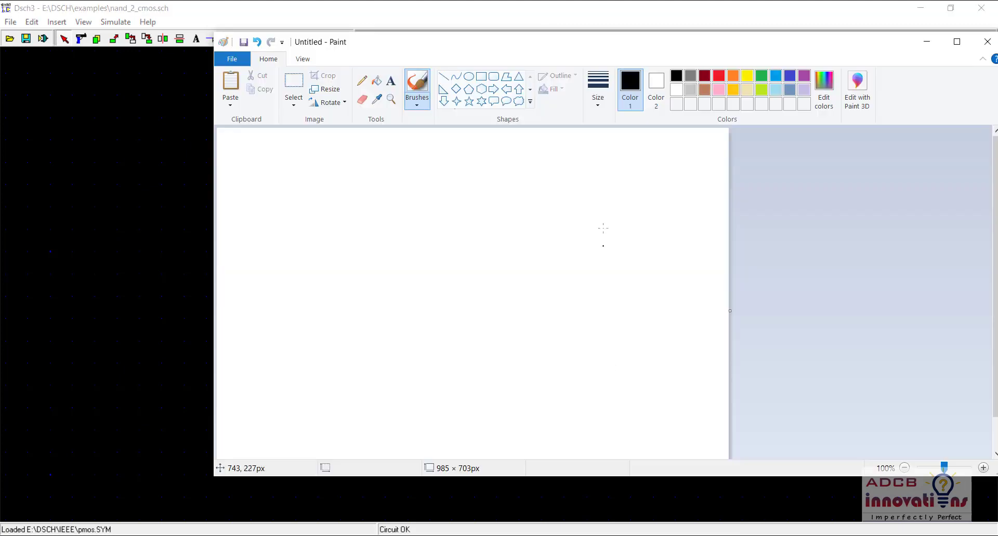
key(super+Right)
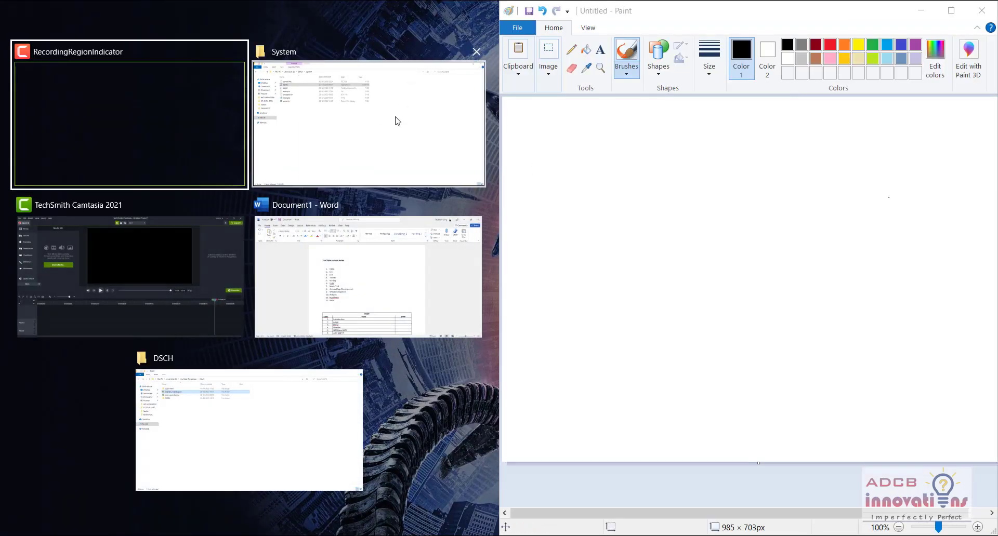
key(Escape)
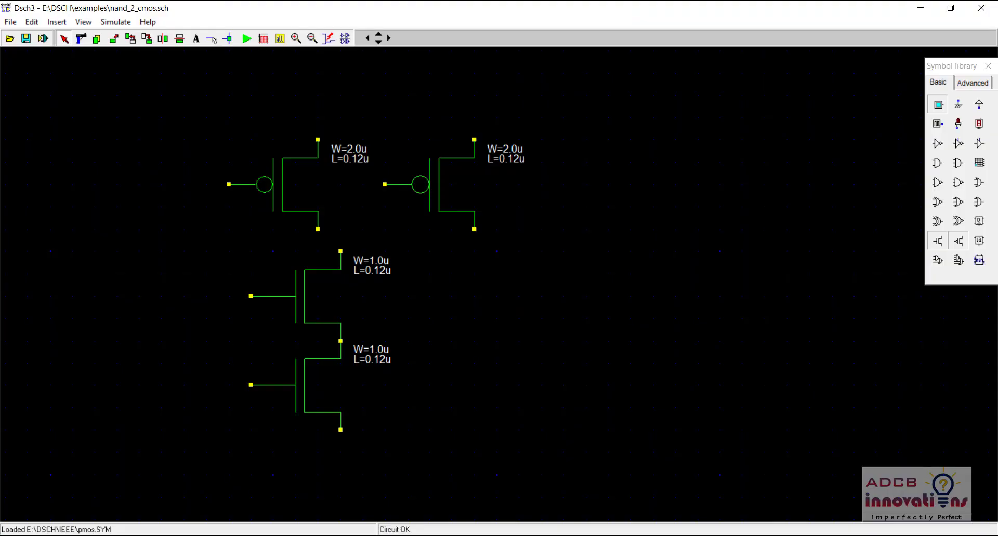
click(625, 331)
key(super+Left)
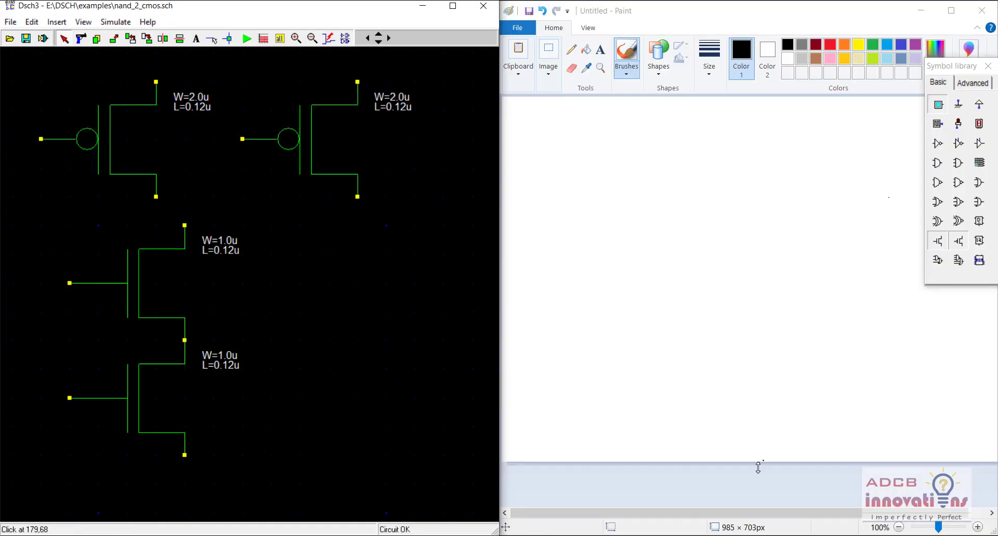
drag(758, 461, 757, 535)
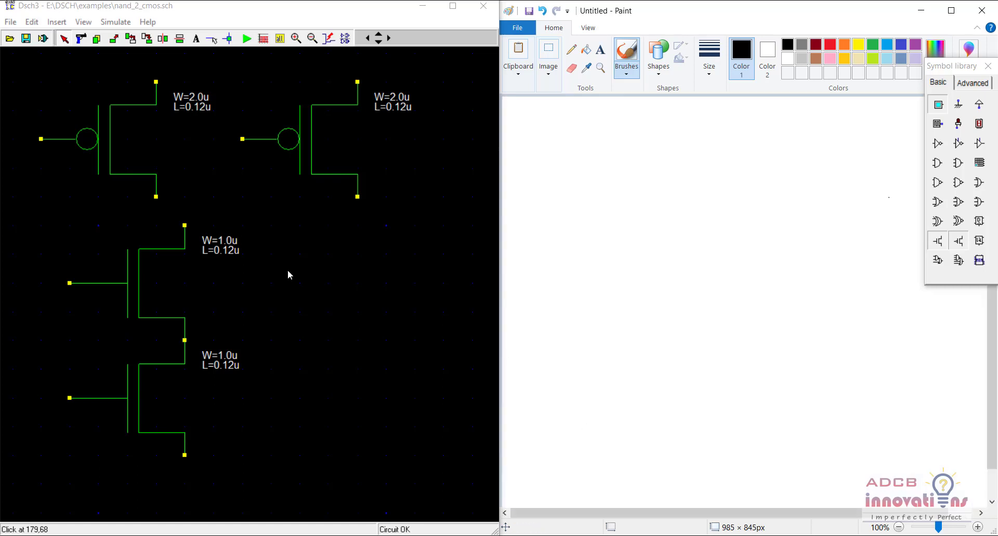
click(312, 38)
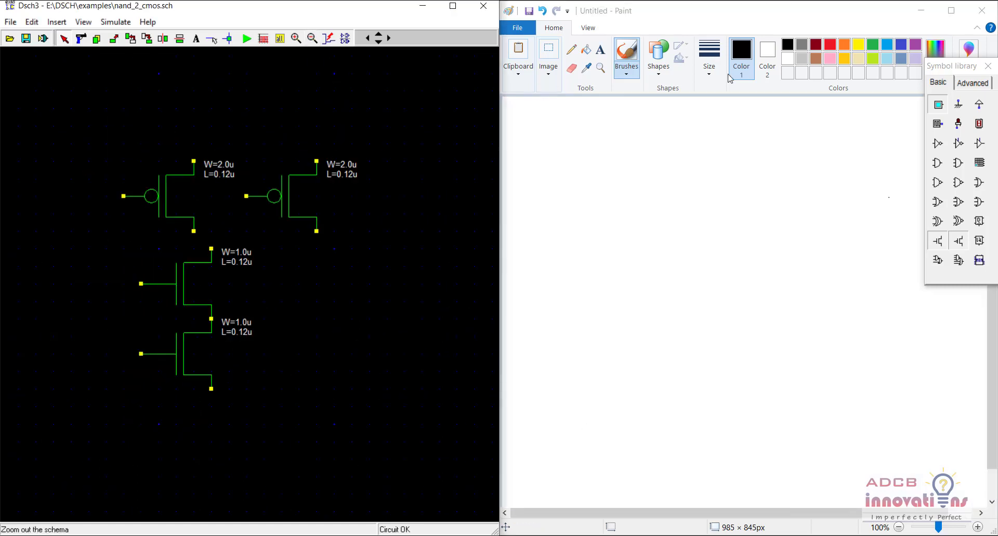
- Add a text box on the Paint canvas reading PUN and PDN with a blank line between them, in bold
click(600, 49)
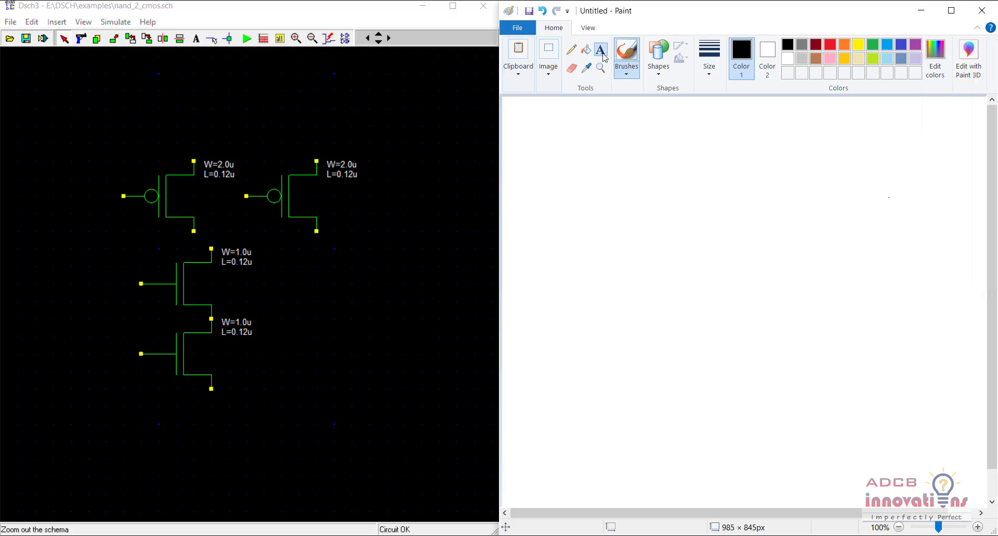
click(600, 50)
click(630, 166)
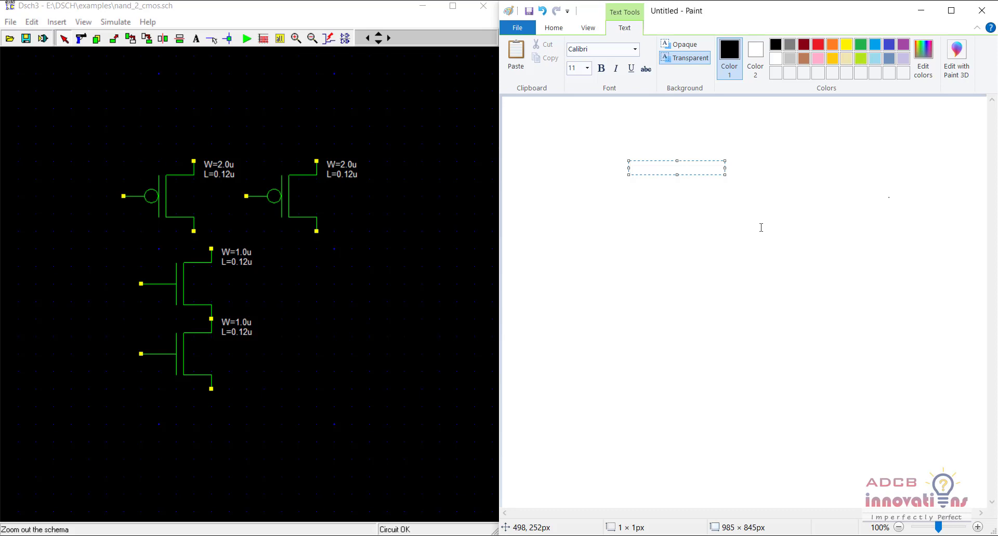
text(PUN)
key(Return)
text(PDN)
key(ctrl+a)
key(ctrl+b)
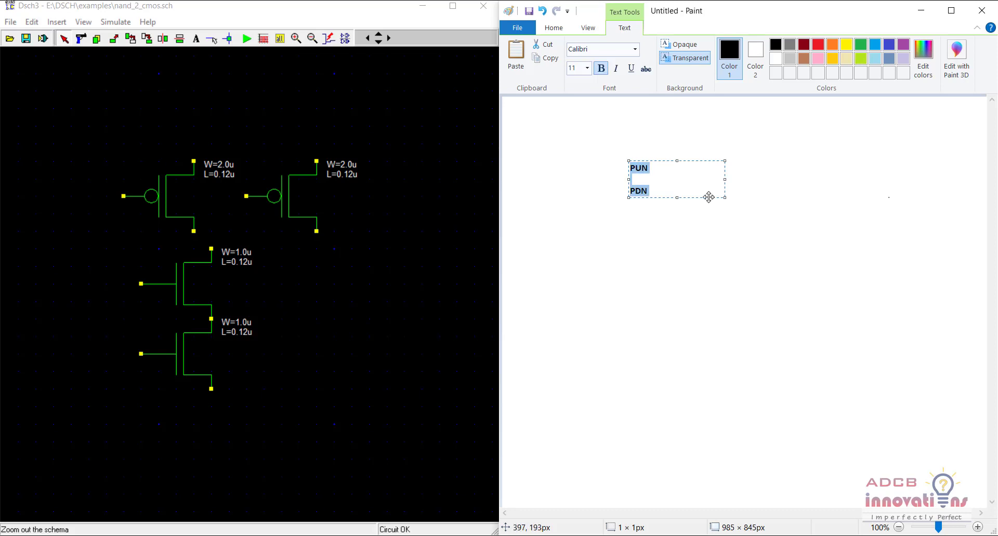
click(657, 174)
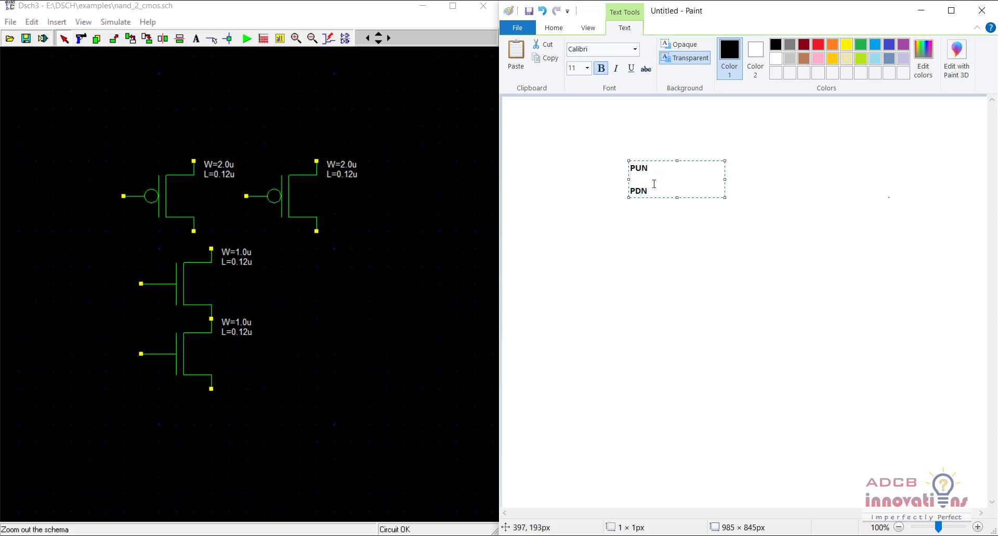
- Adjust the spacing in the Paint text box so two blank lines separate PUN from PDN
mouse_move(650, 192)
mouse_down()
mouse_move(637, 169)
mouse_move(648, 172)
mouse_up()
key(Delete)
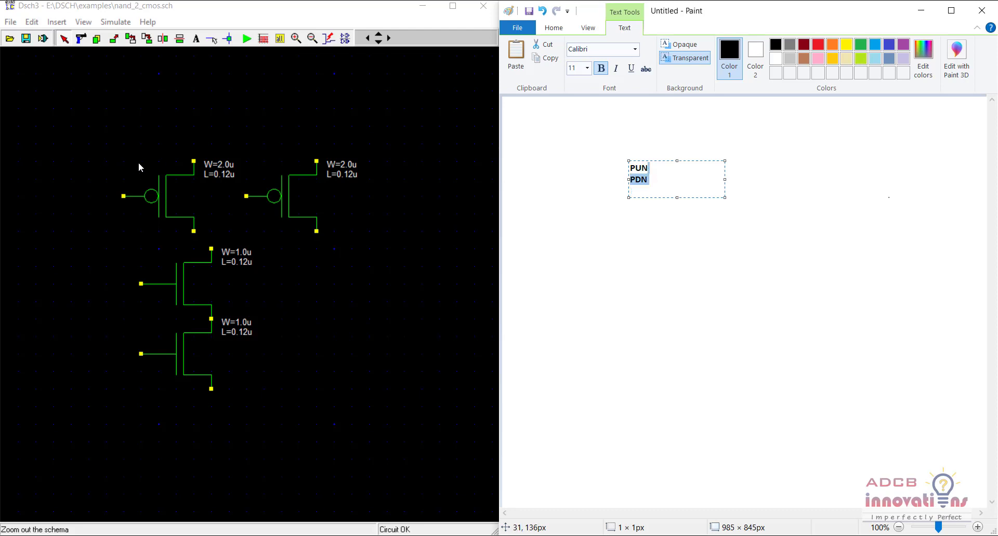
click(115, 130)
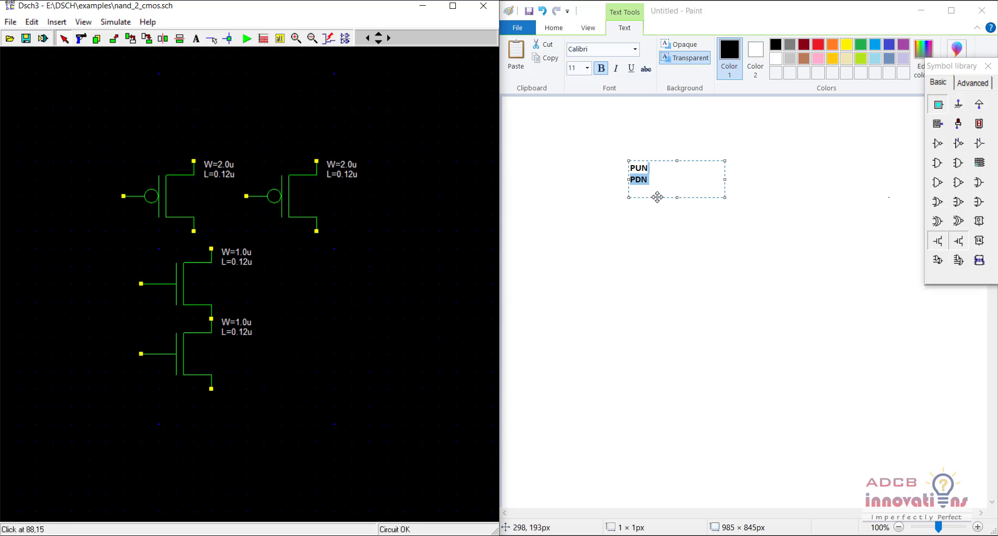
click(653, 169)
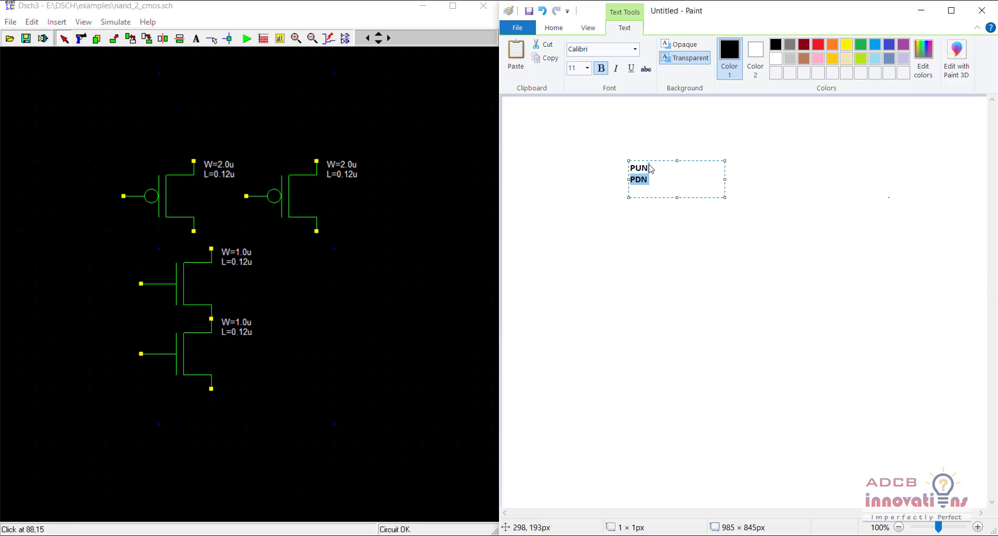
click(658, 168)
key(Return)
key(Return)
drag(660, 203, 626, 161)
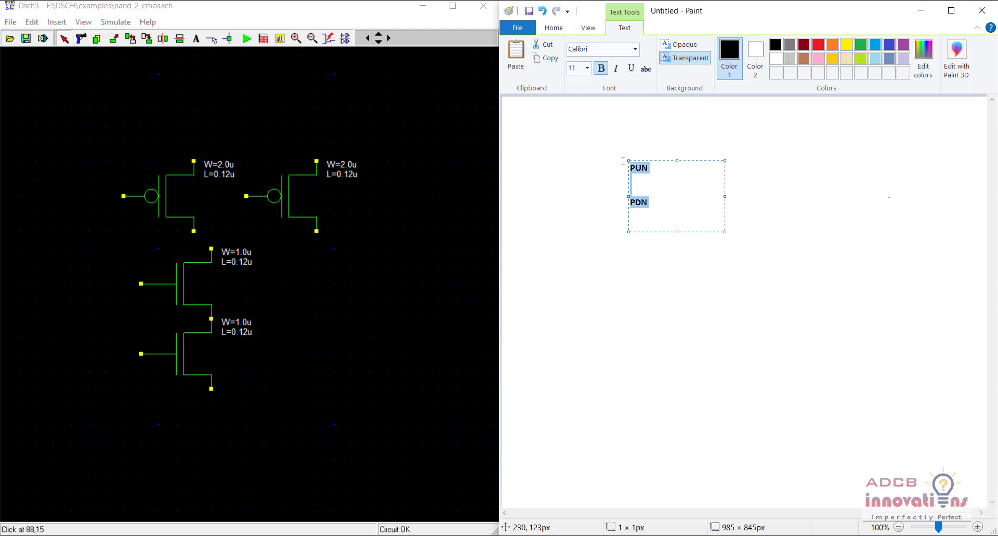
- Add the heading "Rules:" a few lines below PDN in the text box
click(674, 216)
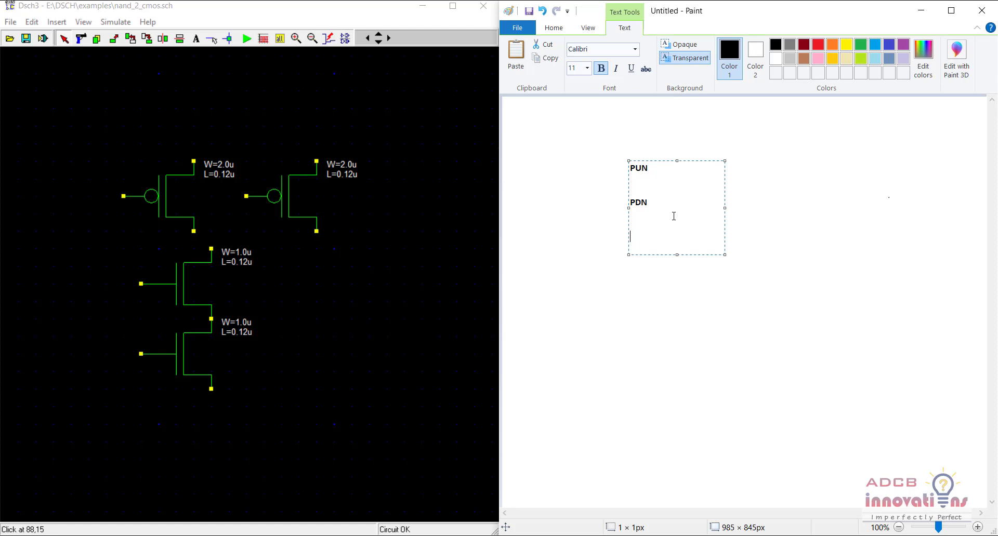
key(Return)
key(Return)
text(rULES)
key(BackSpace)
key(BackSpace)
key(BackSpace)
key(BackSpace)
key(BackSpace)
text(Run)
key(BackSpace)
text(les:)
key(Return)
- Write the first rule below the heading: "1. Any Schematic will be complementary using cmos logic"
text(1. Any Schematic )
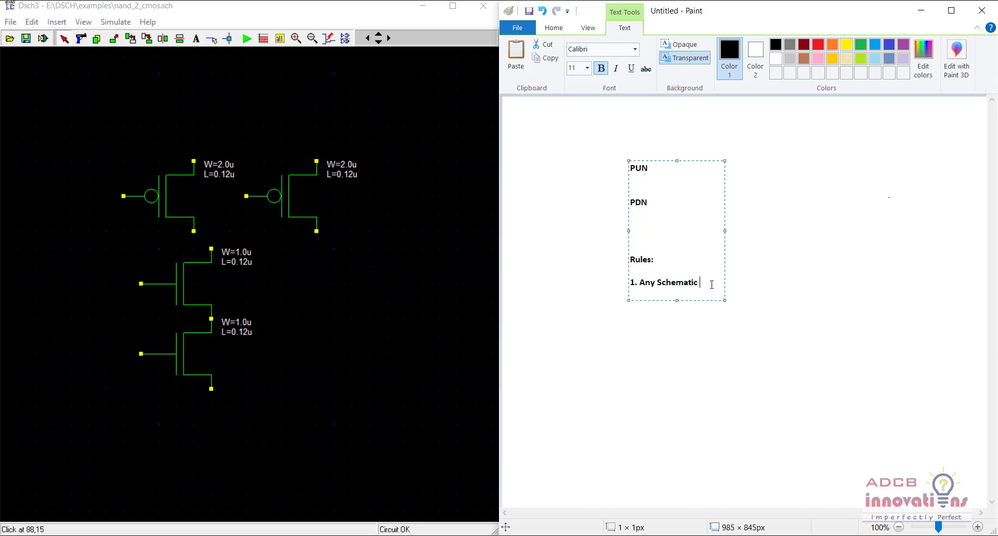
text(will be complementary)
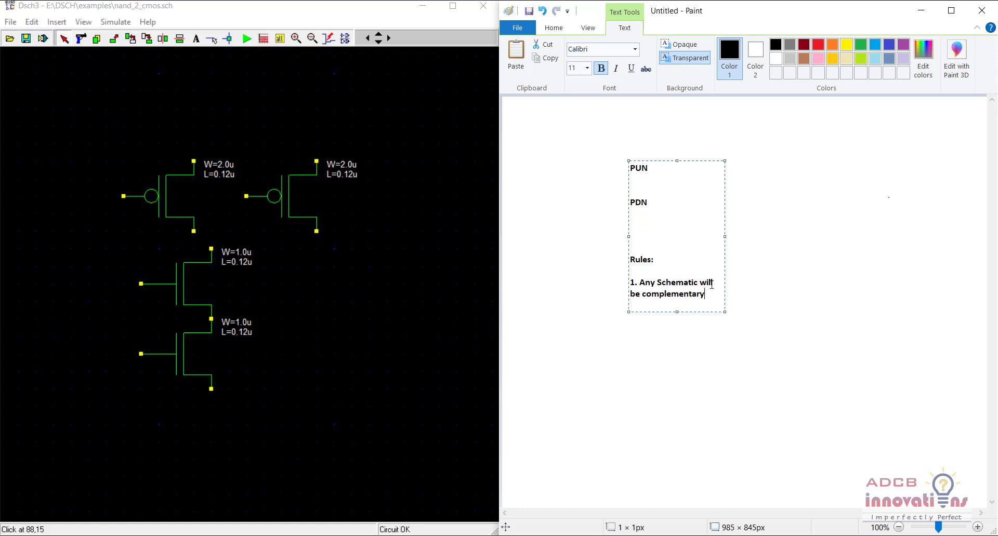
text( using cmos logi)
text(v)
text(c)
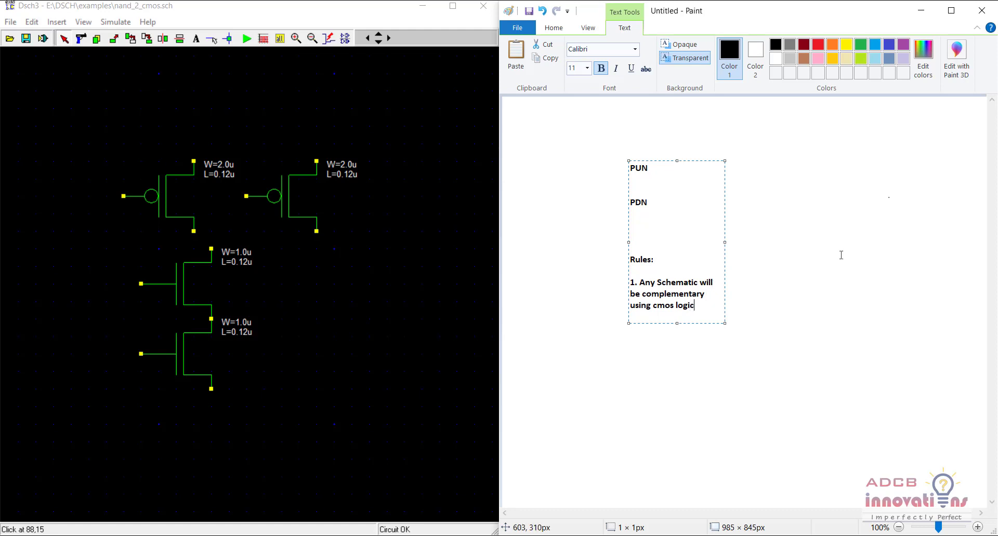
- Shift the text box toward the canvas's upper-left corner, set all its text to size 24, and enlarge the box to about 845 × 553 px
drag(725, 243, 913, 243)
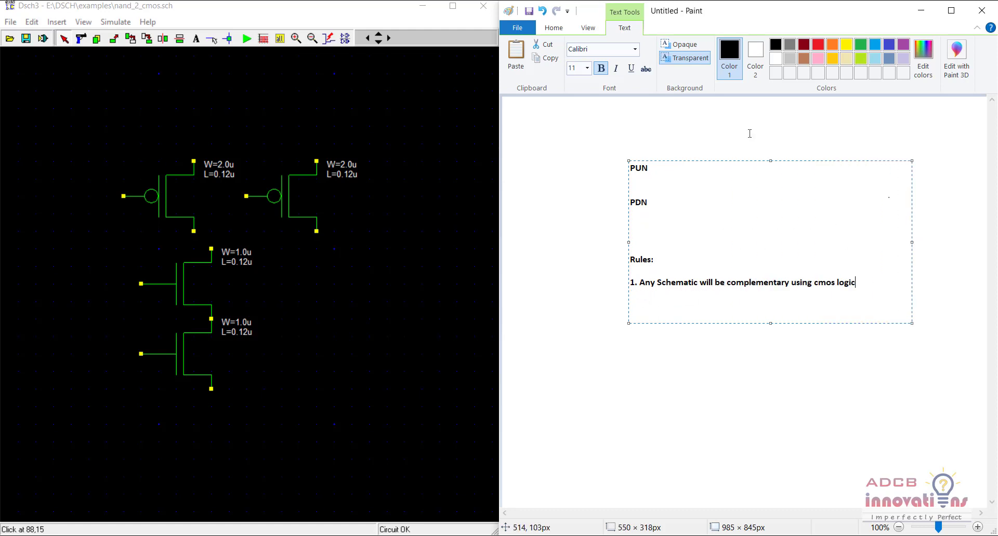
mouse_move(761, 161)
mouse_down()
mouse_move(670, 124)
mouse_move(680, 123)
mouse_up()
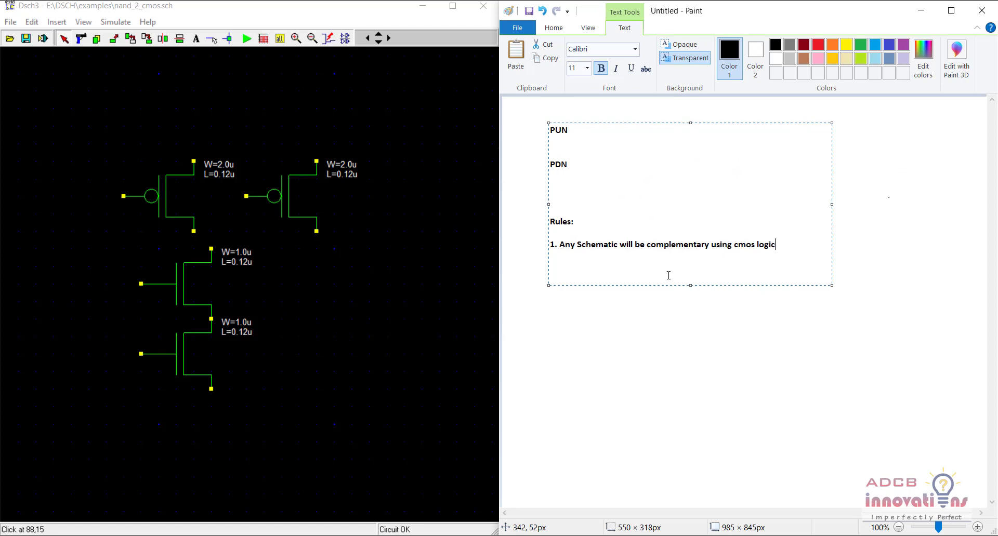
key(ctrl+a)
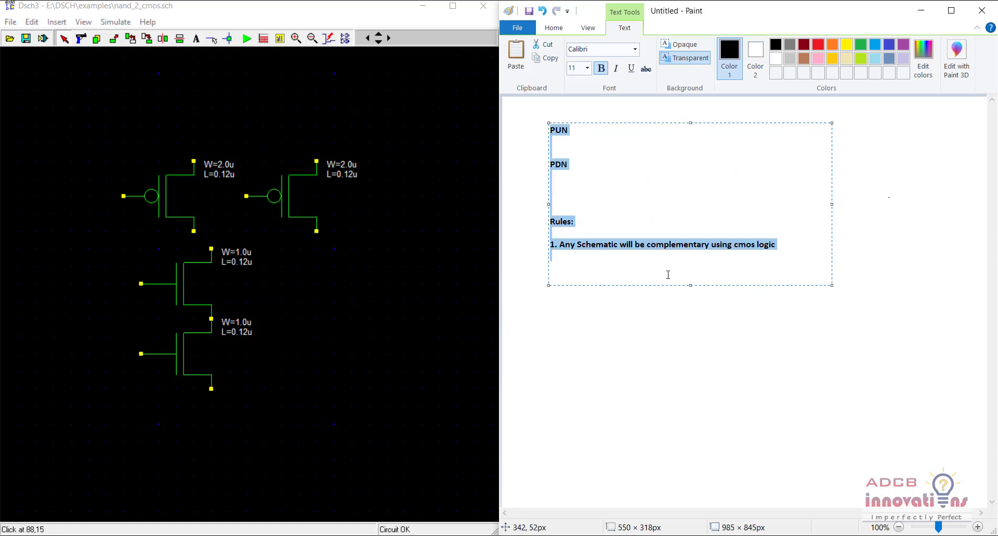
click(586, 69)
click(581, 191)
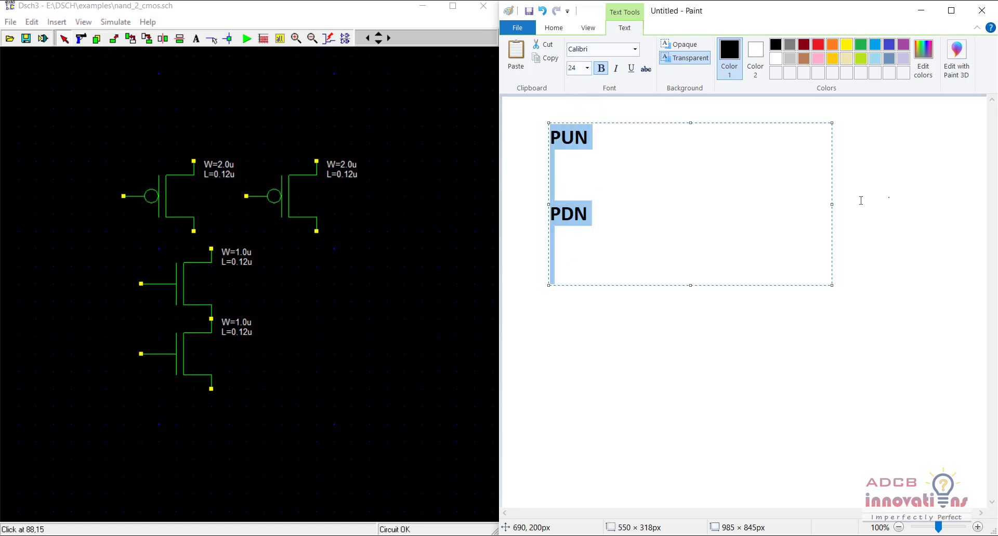
mouse_move(832, 286)
mouse_down()
mouse_move(922, 332)
mouse_move(984, 408)
mouse_up()
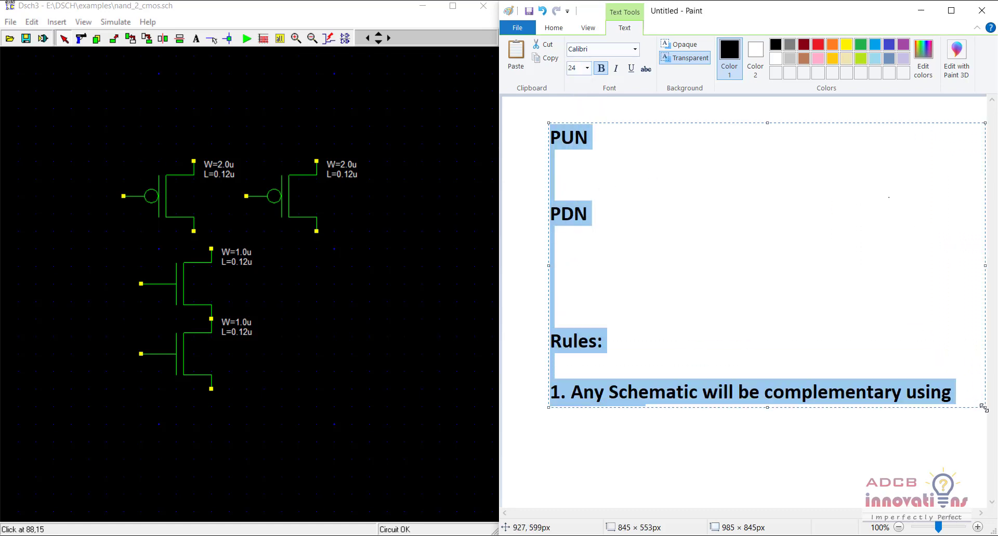
- Remove the extra blank lines between PDN and Rules, leaving one, and shift the text box slightly up
click(717, 315)
key(BackSpace)
key(BackSpace)
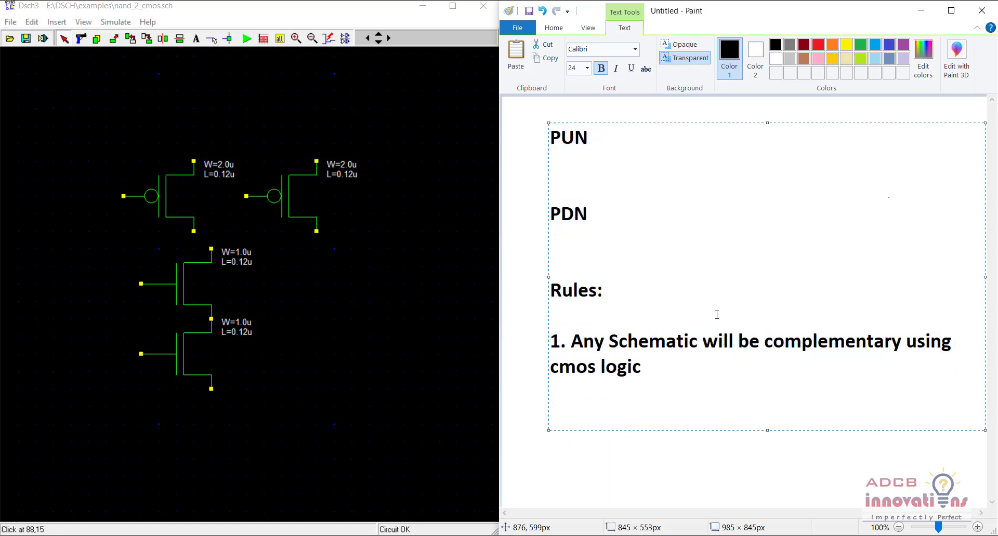
key(BackSpace)
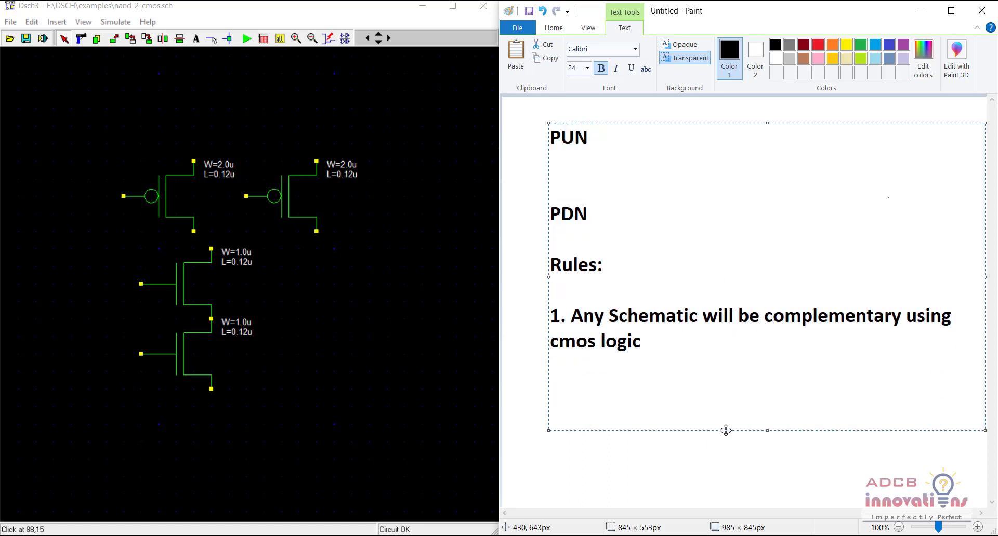
drag(724, 428, 721, 412)
- Add the equation (A.B)' = A.B below the first rule, separated by one blank line
click(676, 320)
key(Return)
key(Return)
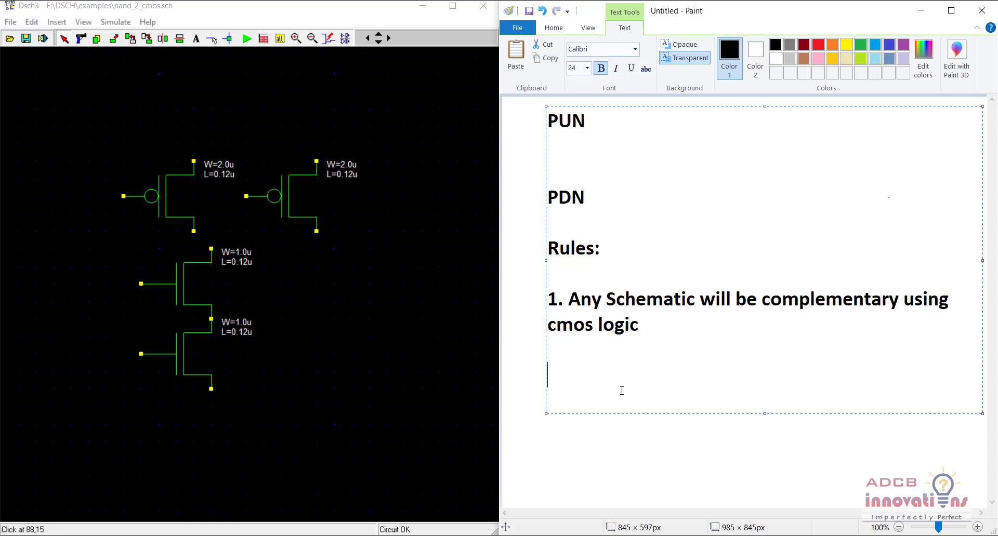
text(A.B))
key(Left)
key(Left)
key(Left)
key(Left)
text(()
key(Right)
key(Right)
key(Right)
key(Right)
text(' = )
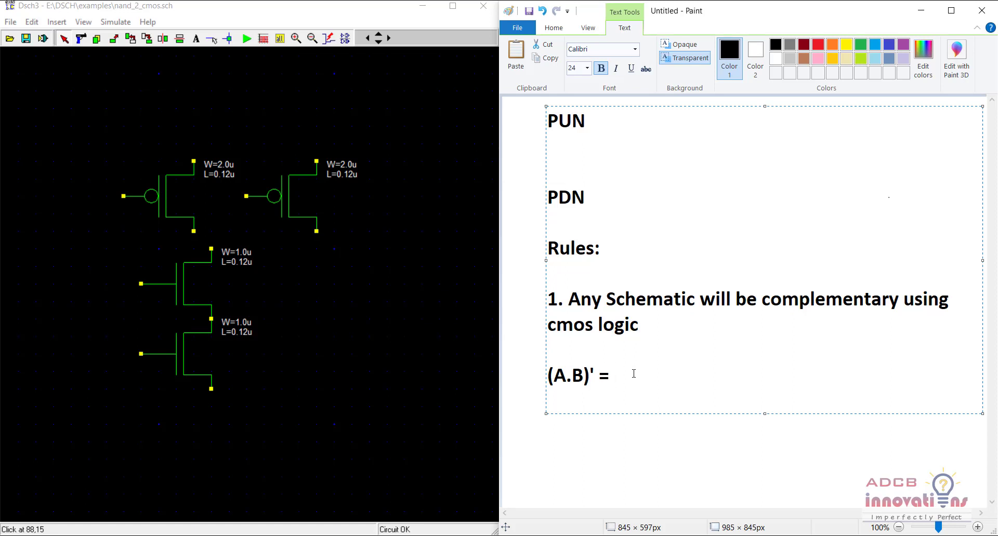
text(A.B)
- Draw an overline with the Pencil above the A.B that follows the equals sign
click(580, 30)
click(559, 31)
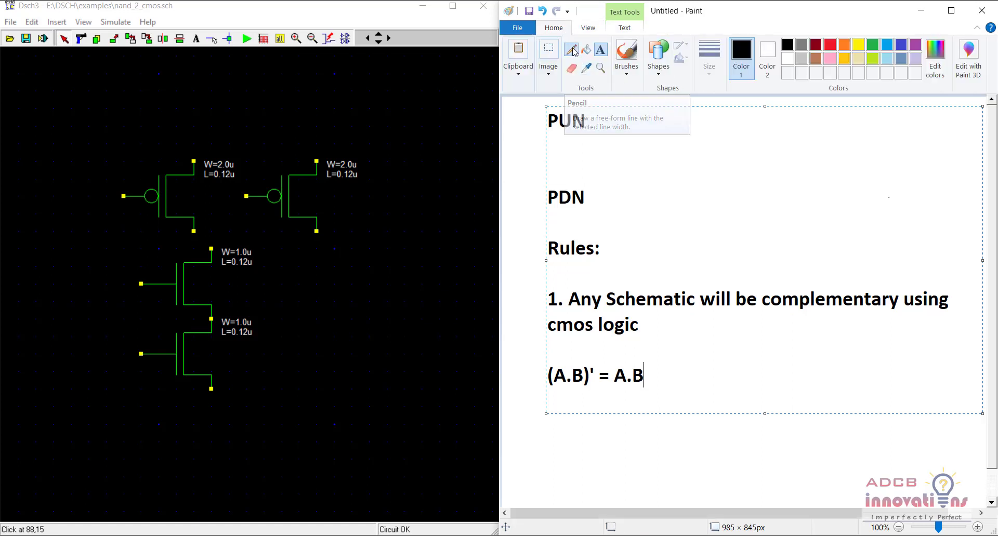
click(572, 50)
drag(618, 365, 647, 366)
key(ctrl+z)
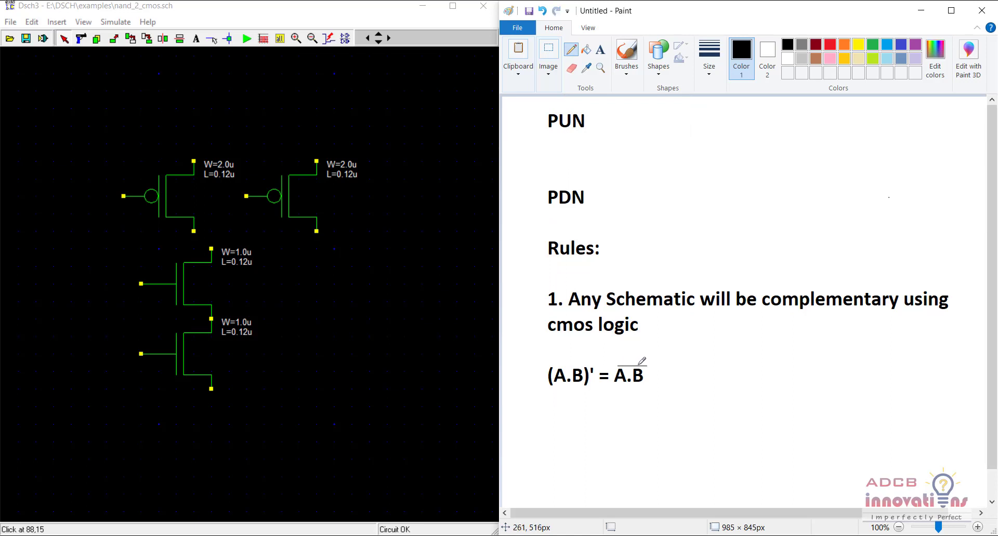
- Place a separate text beside the equation, to its right, reading ((A.B)')'=A.B
click(600, 50)
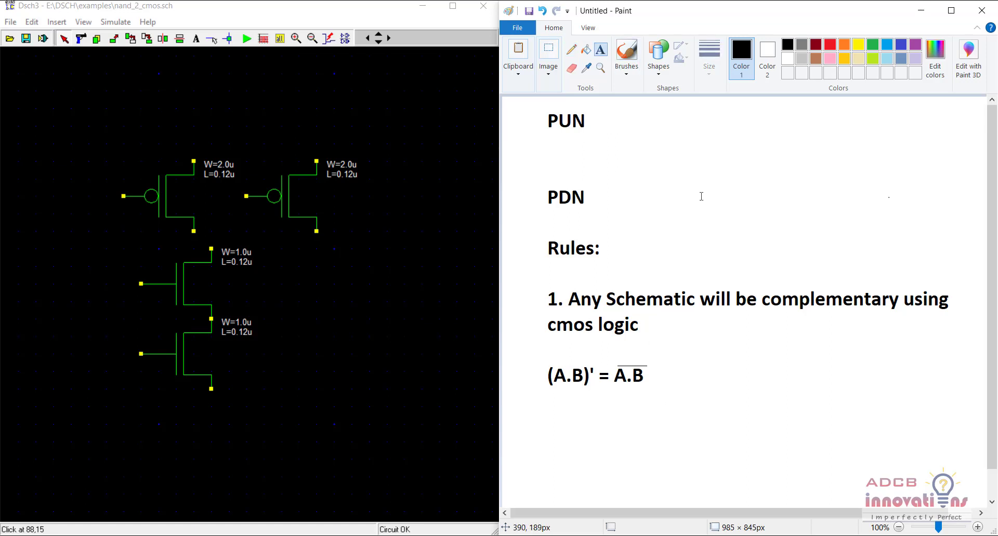
click(653, 374)
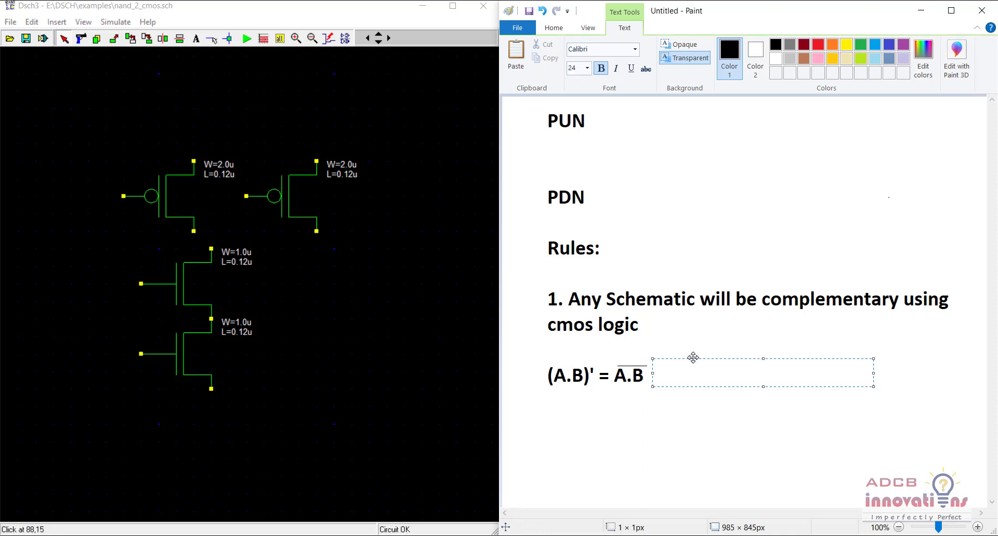
drag(693, 357, 716, 359)
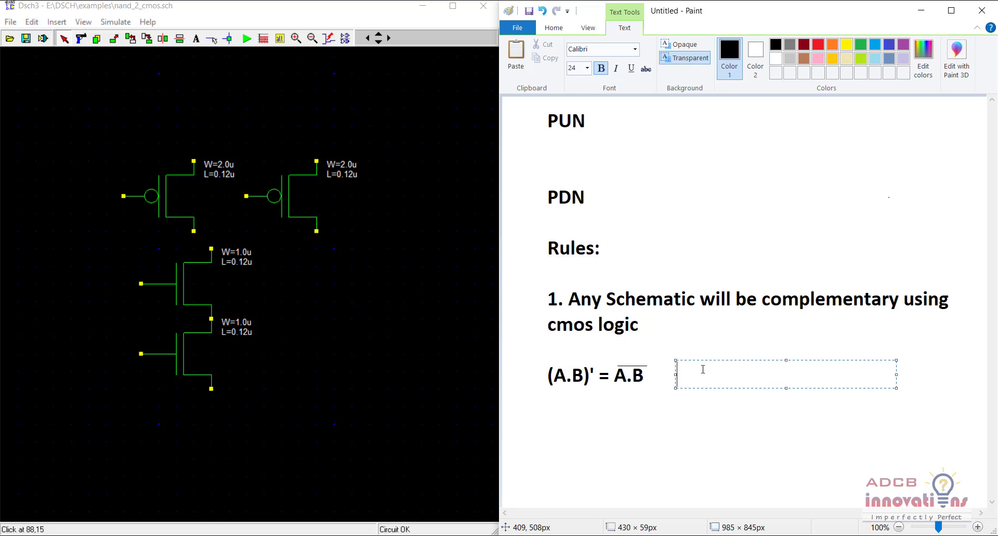
text((A.B)'))
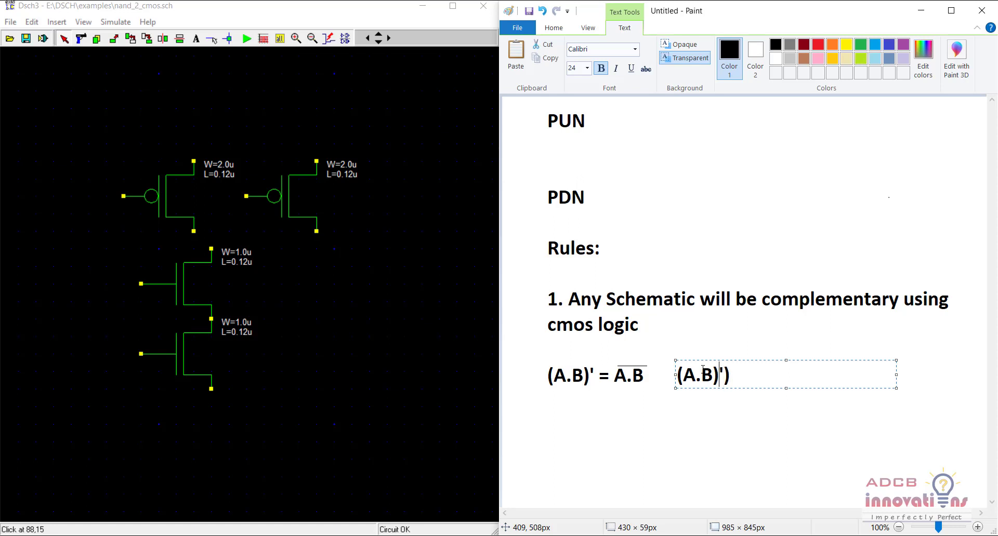
key(ctrl+Left)
key(ctrl+Left)
key(ctrl+Left)
text(()
key(Right)
key(Right)
key(Right)
key(Right)
key(Right)
key(Right)
key(Right)
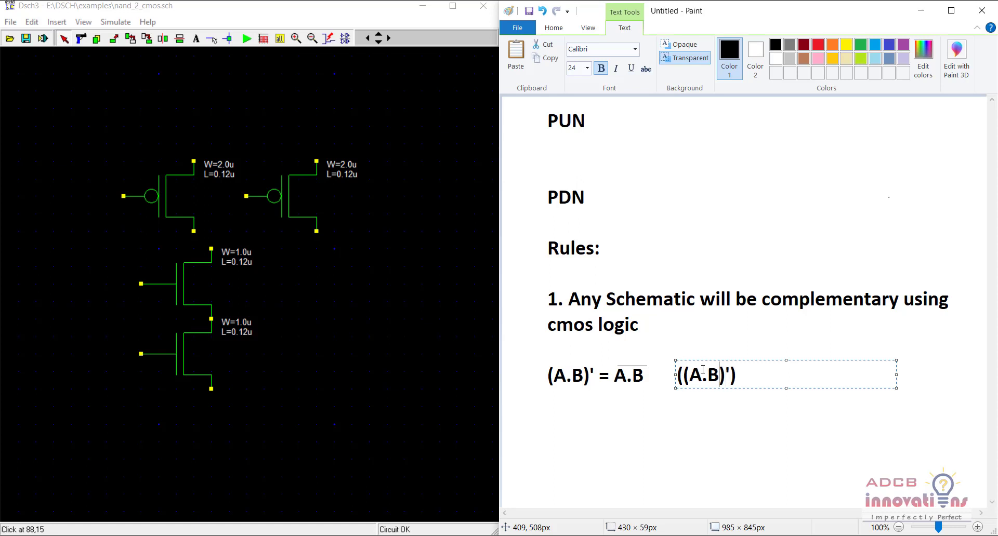
text('=A.B)
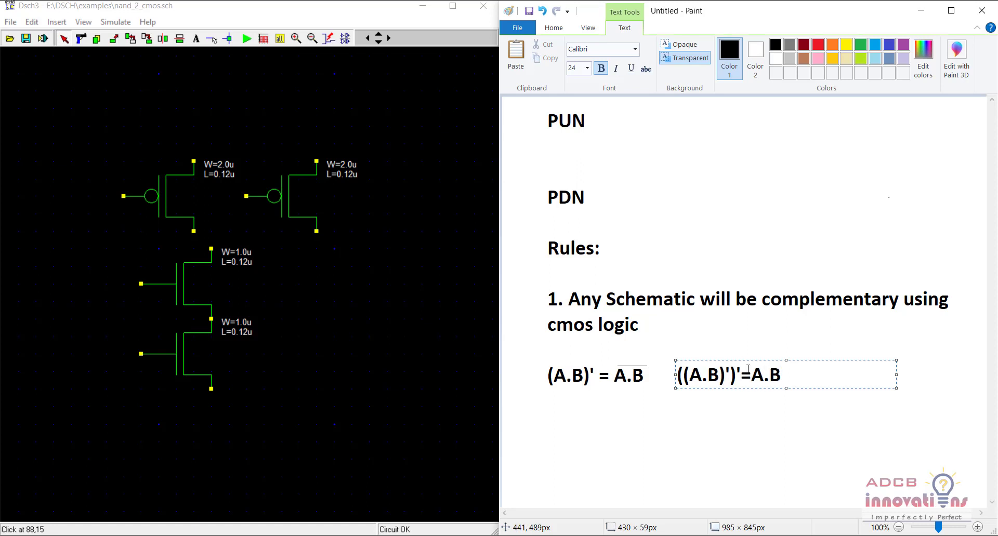
click(649, 408)
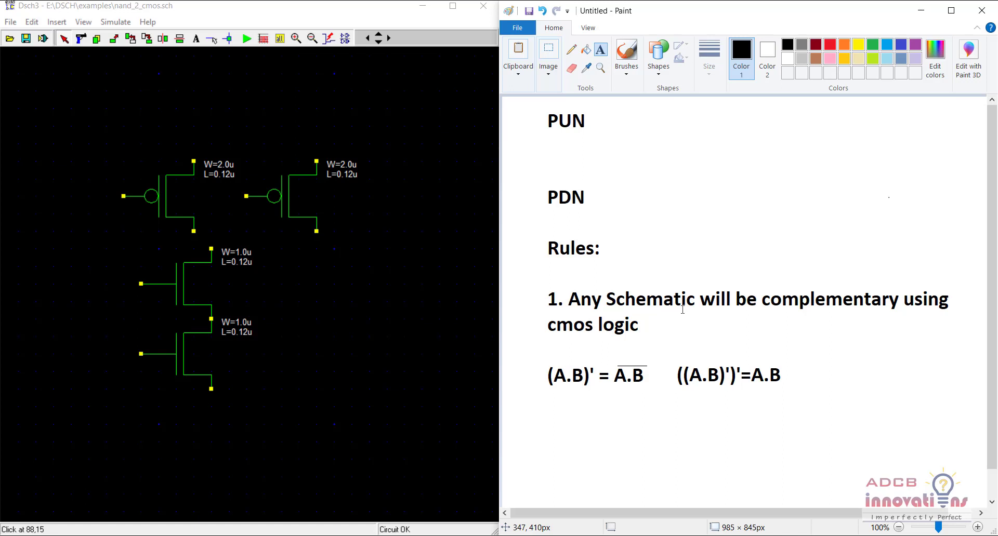
- Start a second rule in a new text box beneath the equations, reading "2. Whenever we have a dot"
click(795, 362)
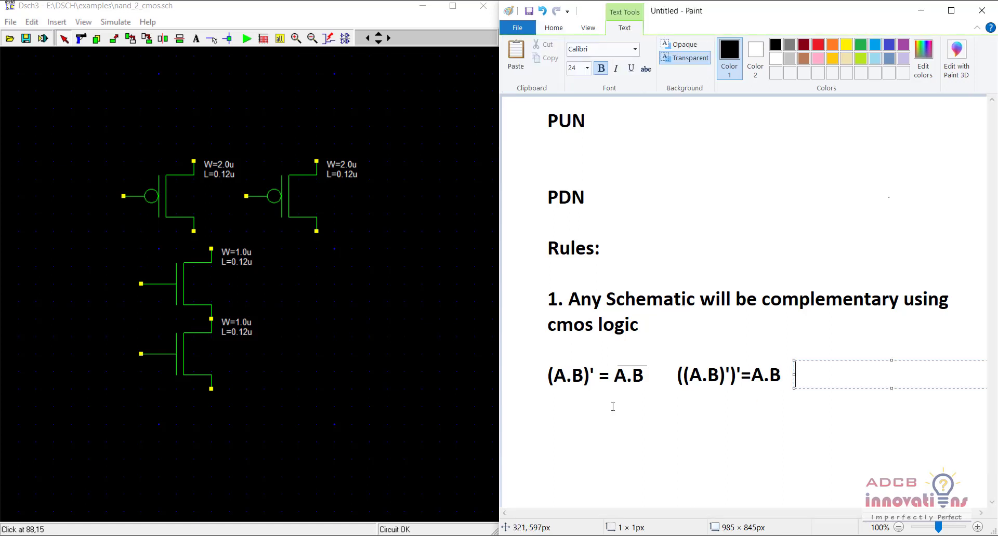
click(548, 405)
click(542, 404)
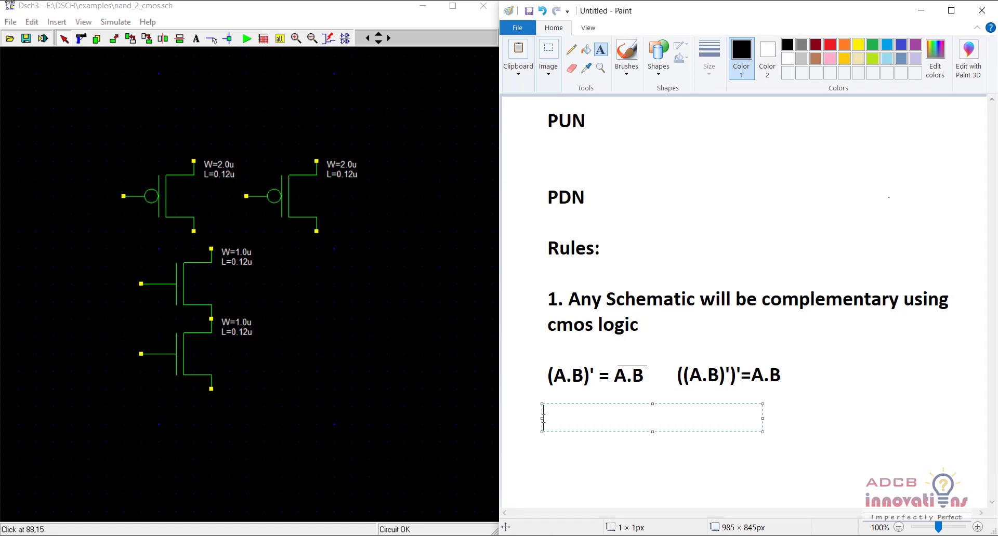
text(2. )
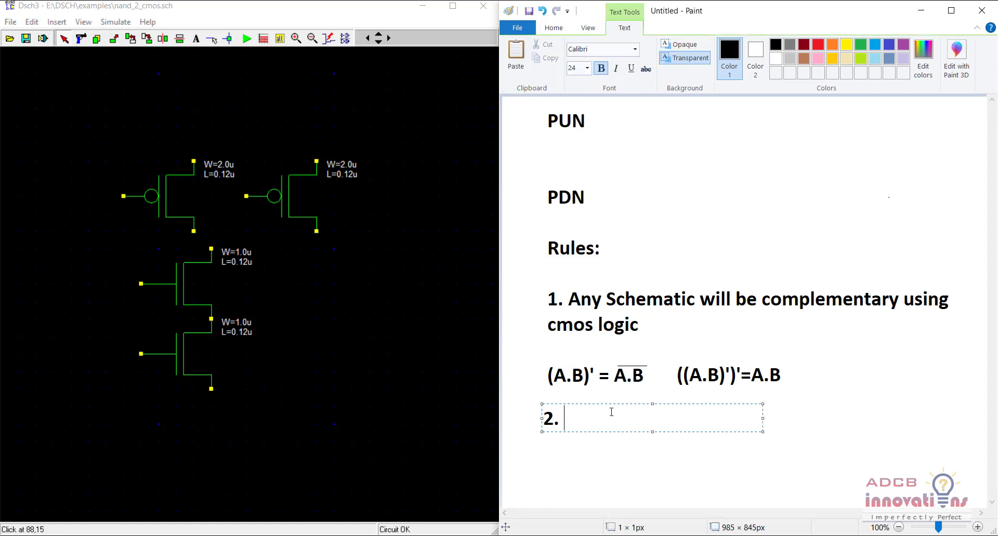
text(WHENEVER)
key(BackSpace)
key(BackSpace)
key(BackSpace)
key(BackSpace)
key(BackSpace)
key(BackSpace)
key(BackSpace)
key(BackSpace)
text(henever we)
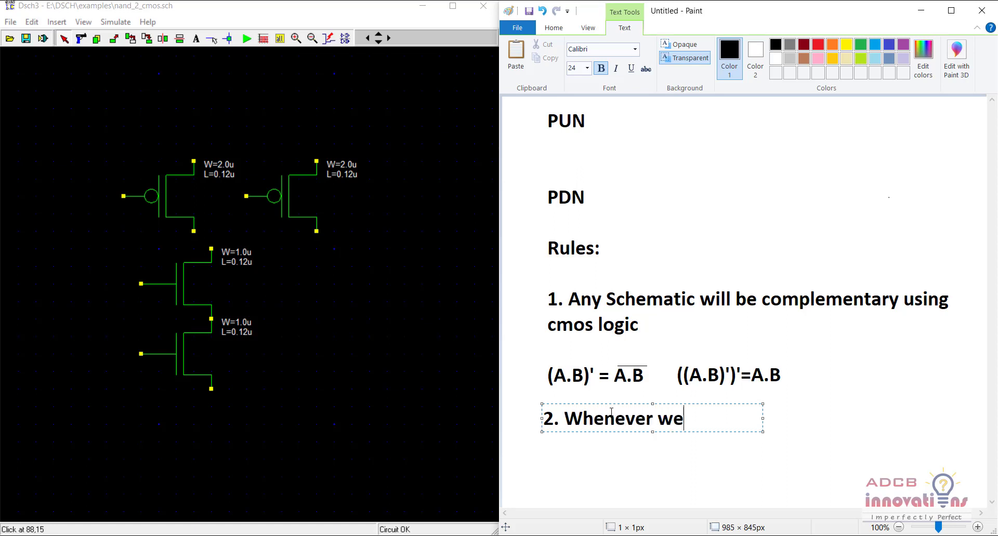
text( have a dot)
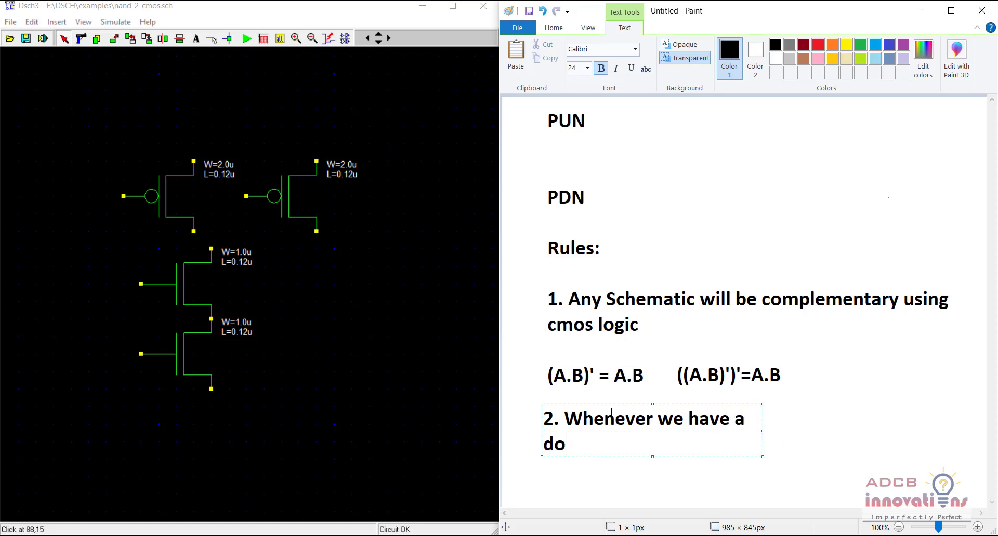
- Complete the second rule so it continues "dot (.) pmos (PUN) will be in parallel and NMOS i.e. PDN will be in series"
text( (.))
key(shift+Left)
text(.) pmos ())
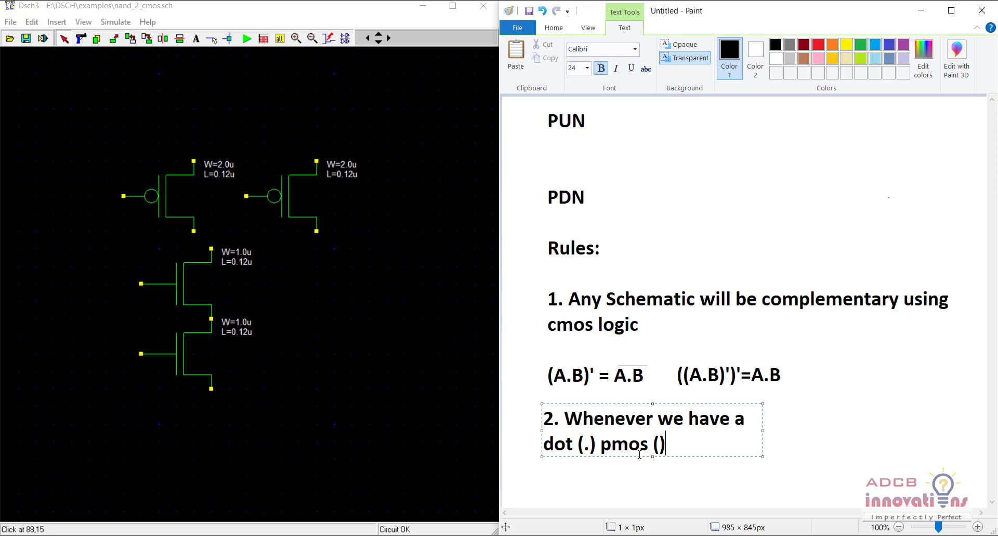
key(shift+Left)
text(PUN)
key(Right)
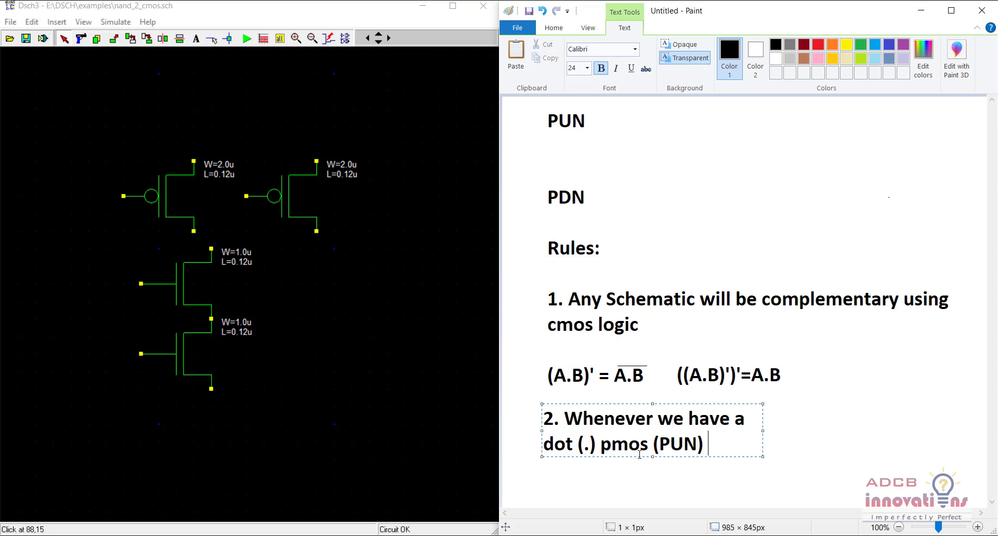
text(will be in )
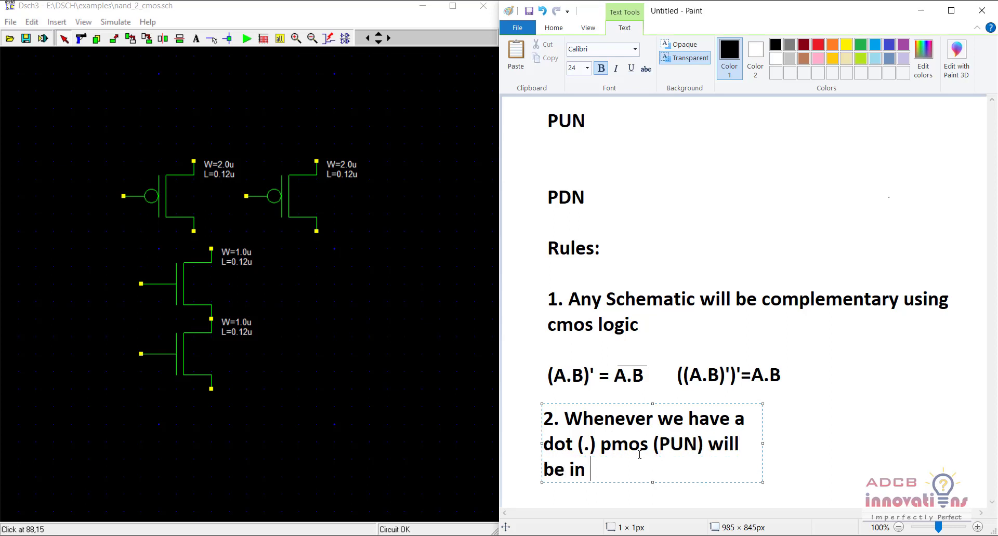
text(parallel and NMOS i)
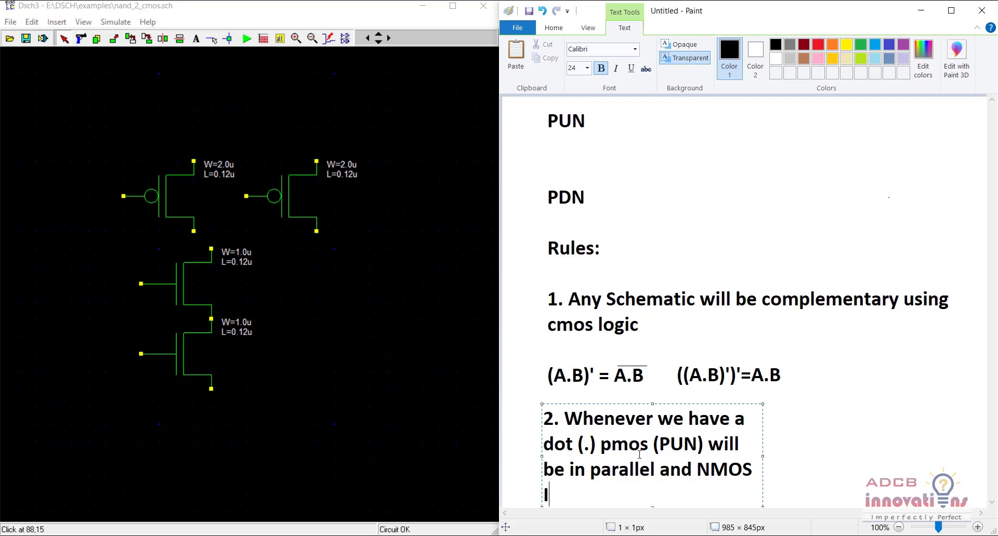
text(.e. PDN)
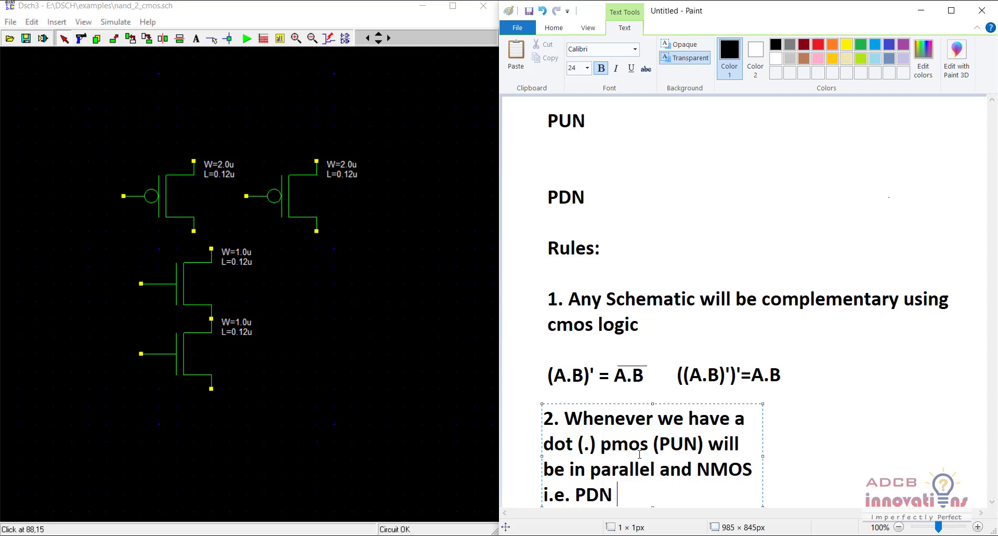
text( will be in )
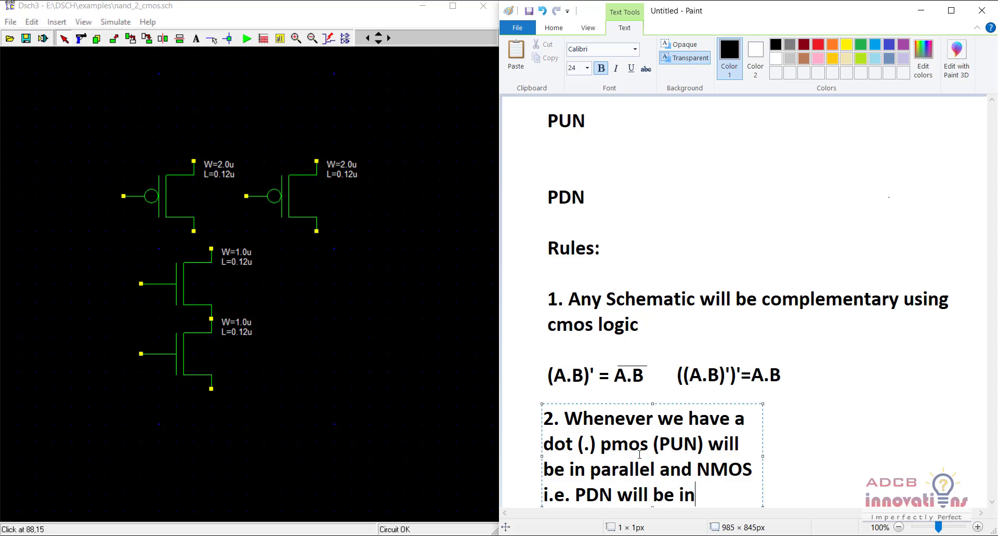
text(series)
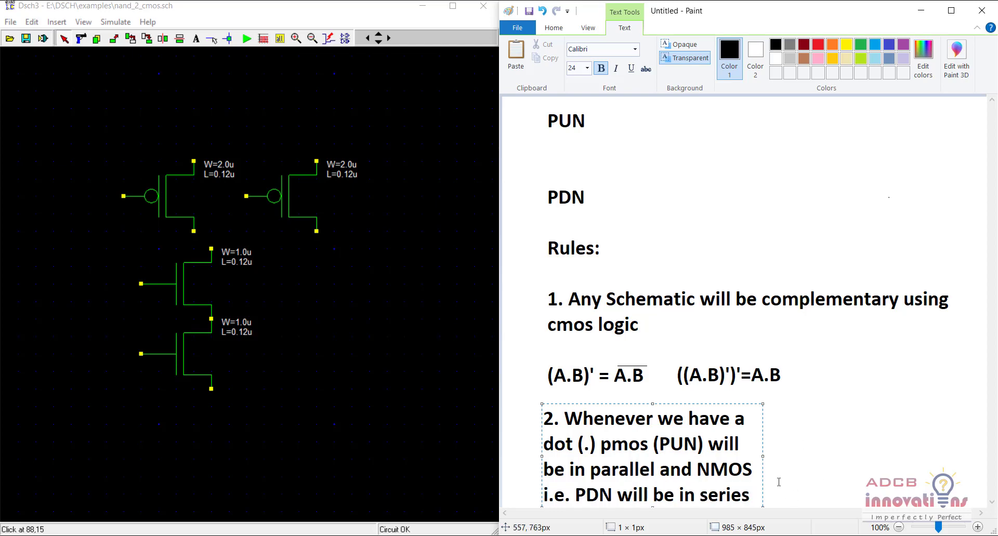
- Widen the second rule's text box to nearly the full canvas width so the rule fits on two lines, and commit the text
drag(762, 458, 974, 456)
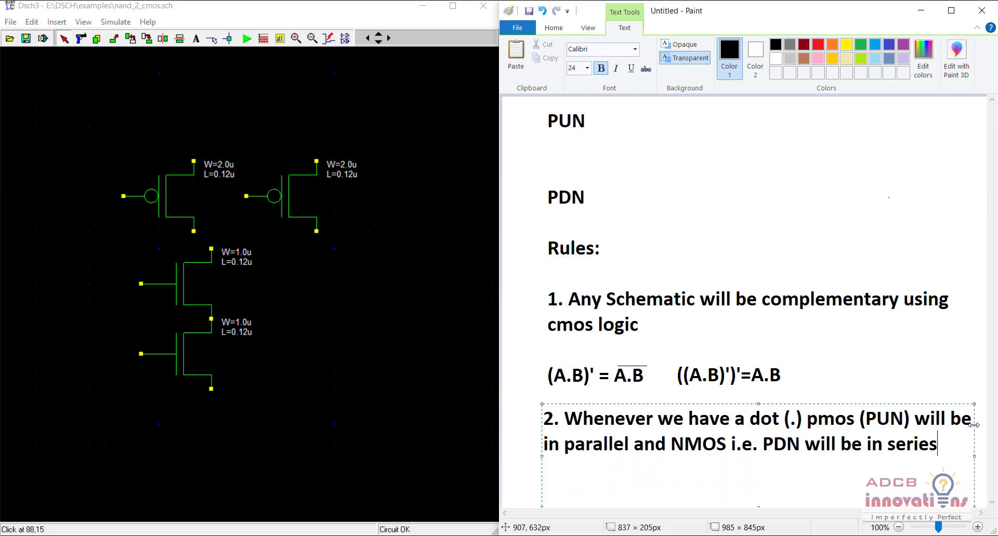
click(865, 405)
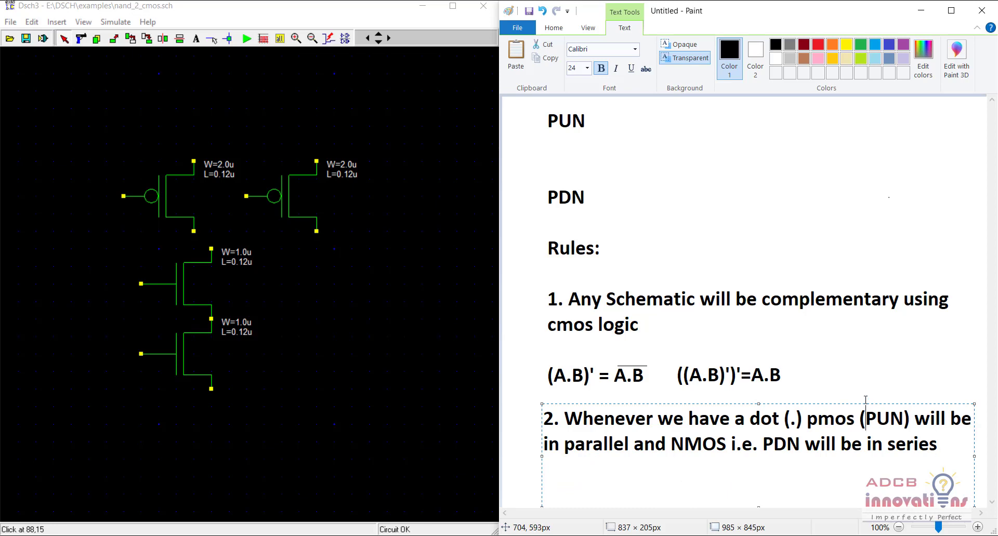
click(619, 378)
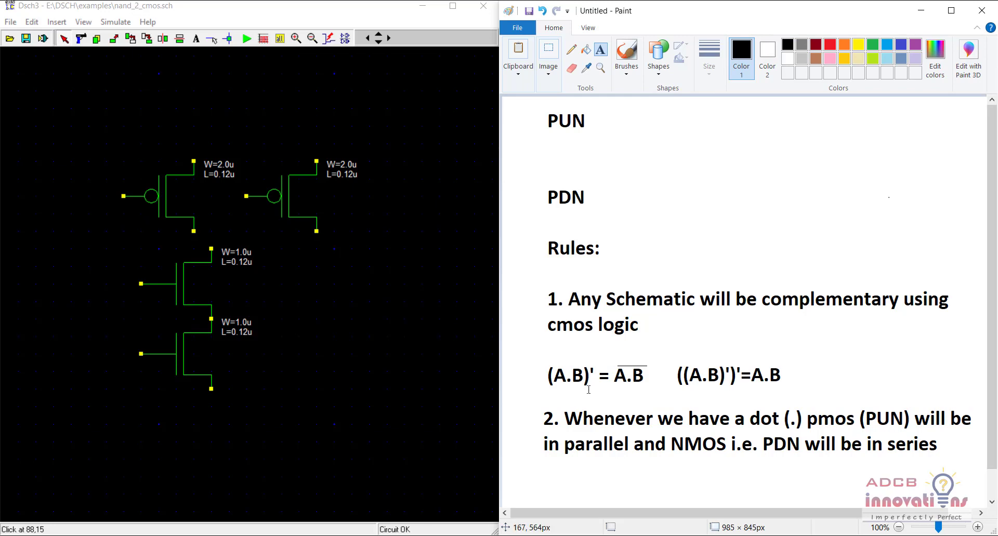
click(156, 175)
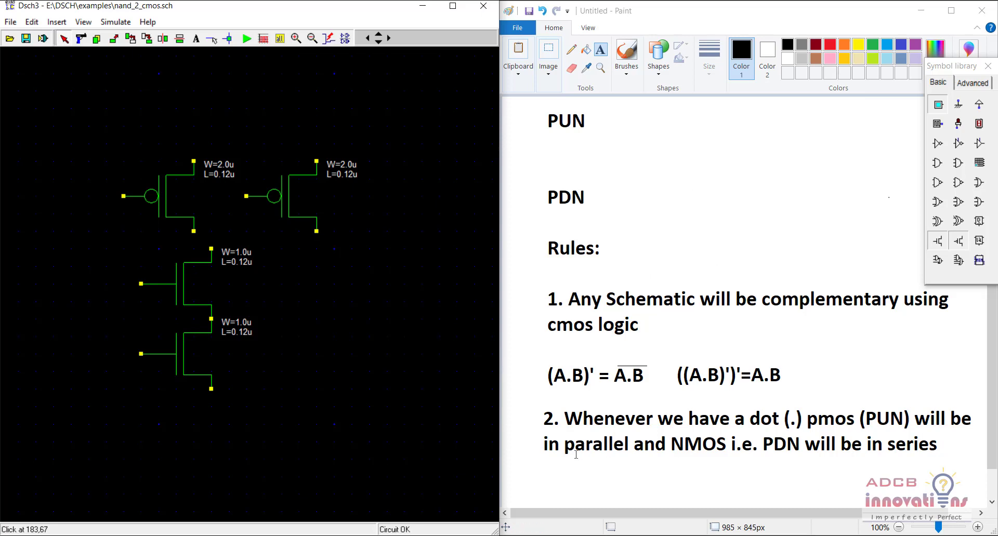
- Start a third rule in a new text box beneath the second, reading "3. Whenever there is (+) OR"
click(545, 463)
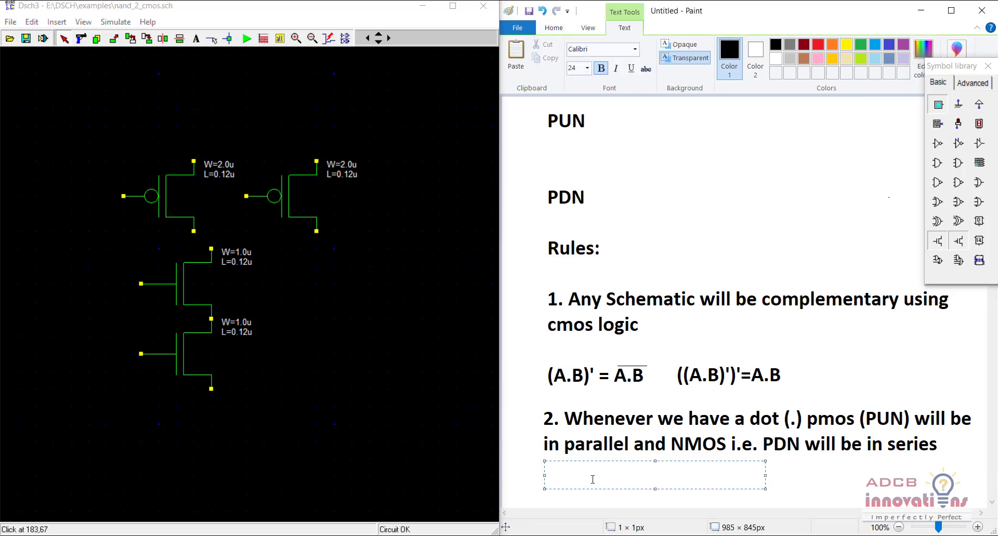
text(3. Whene)
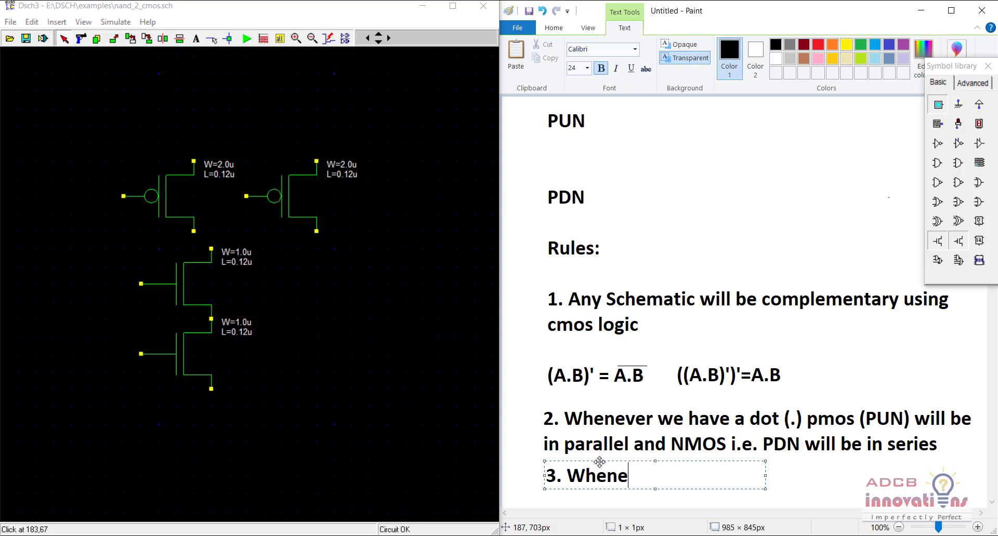
text(ver there is (+))
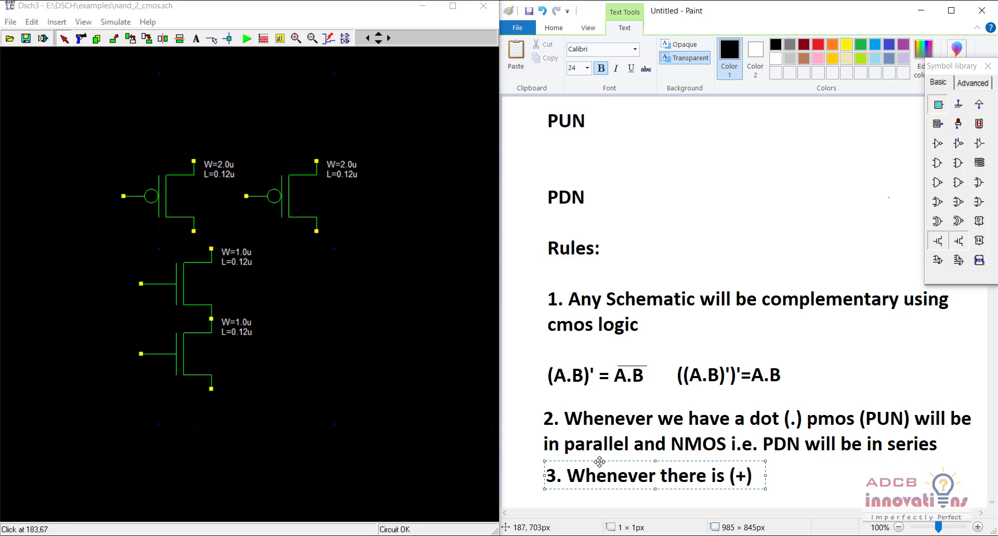
key(ctrl+a)
text(OR)
key(Return)
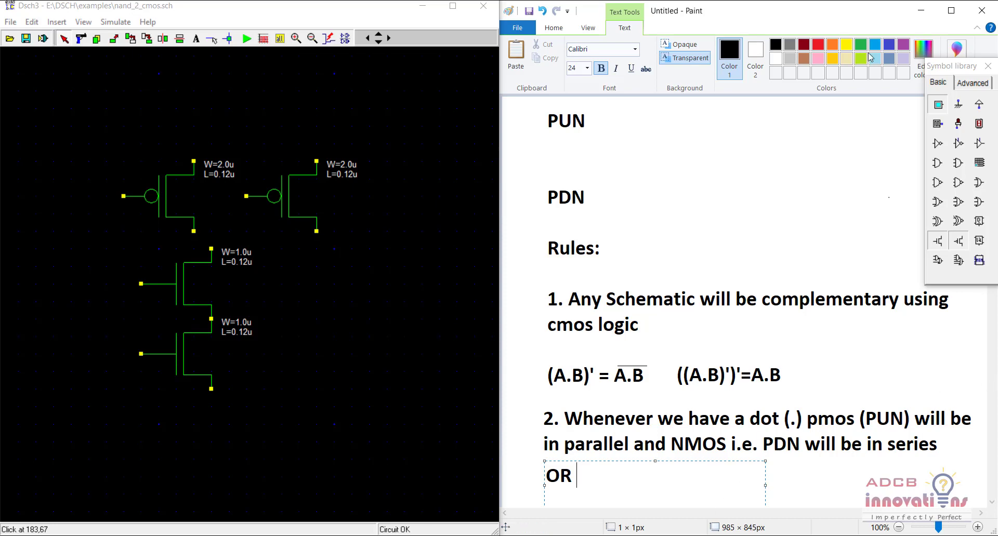
- Maximize the Paint window and enlarge the canvas to 2266 × 1664 px, returning the zoom to 100%
click(951, 11)
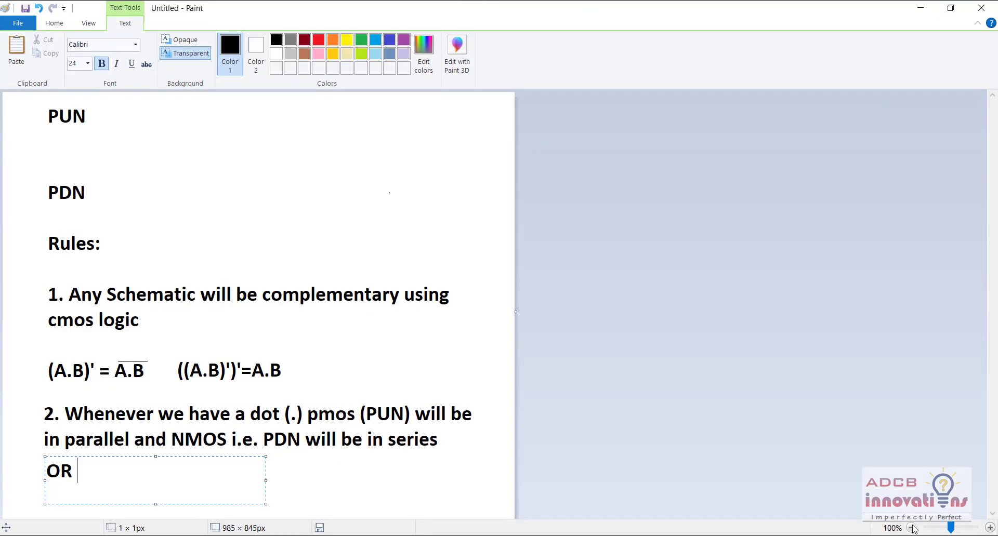
click(911, 528)
click(911, 528)
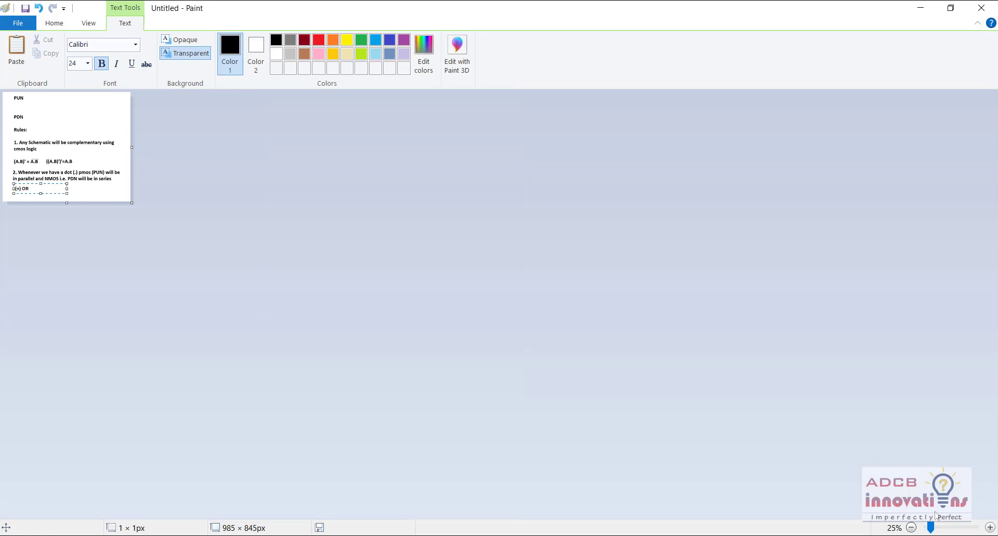
click(990, 528)
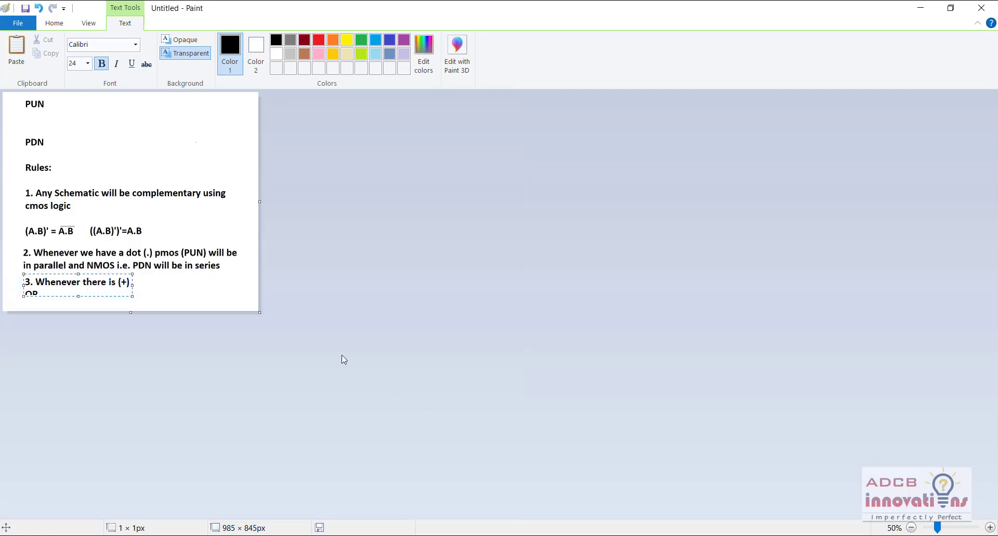
drag(259, 313, 591, 523)
drag(936, 528, 949, 529)
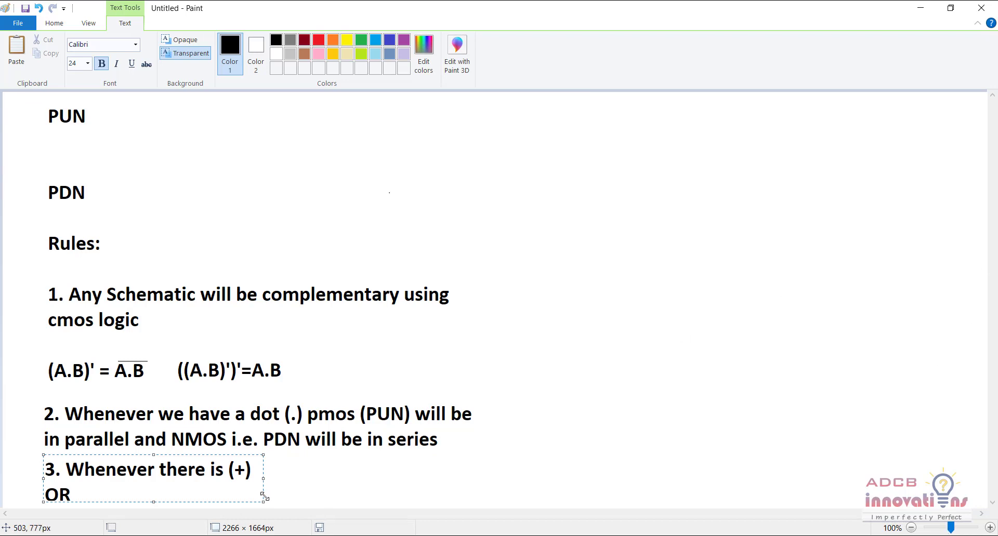
- Widen the third rule's text box, move it to the blank canvas right of PUN, and append "pmos will be in sereis and nmos"
drag(264, 502, 520, 509)
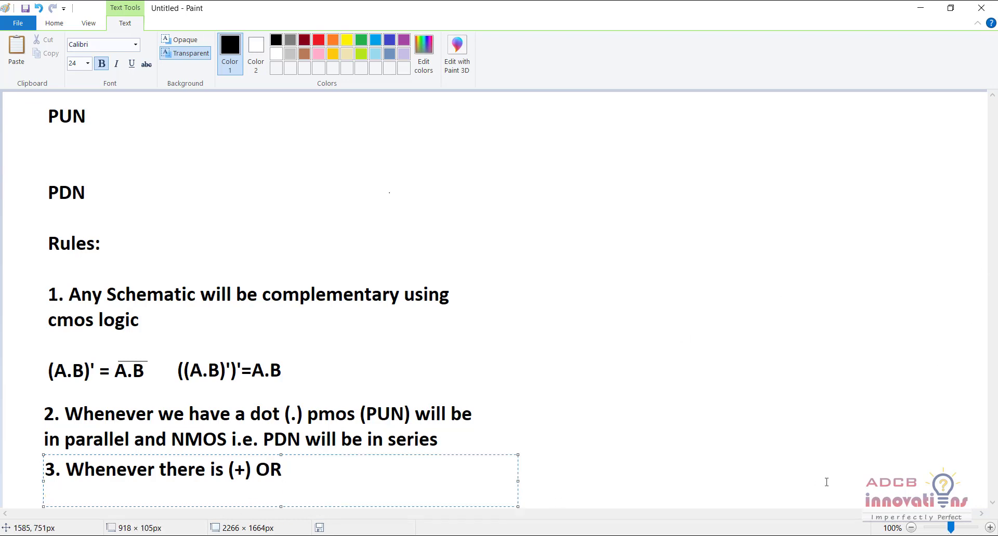
drag(452, 455, 859, 126)
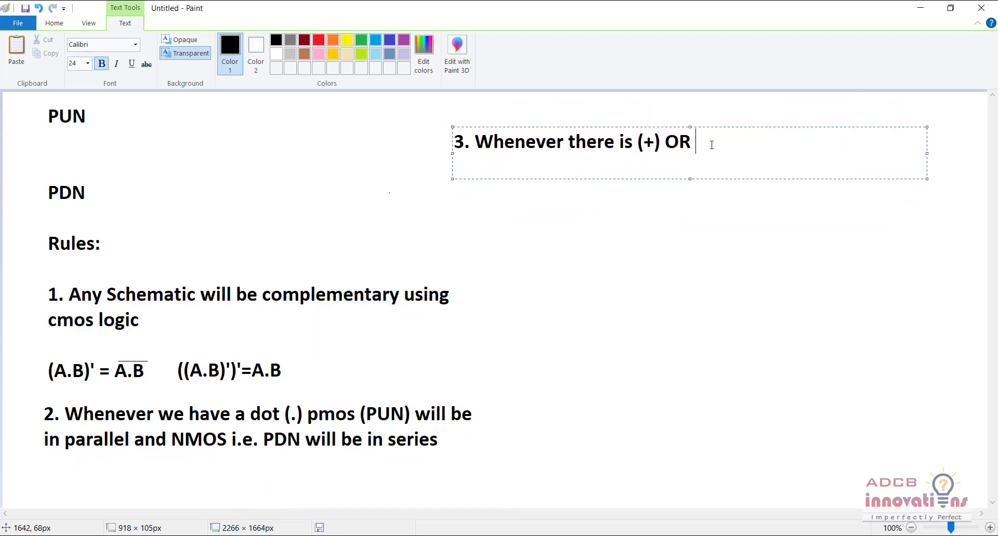
text(pmos )
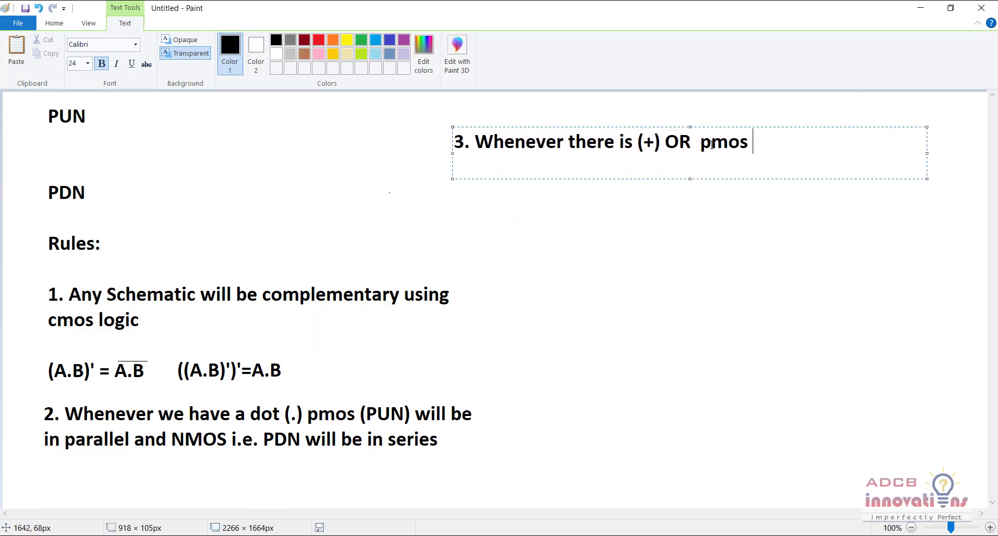
text(w ill be in )
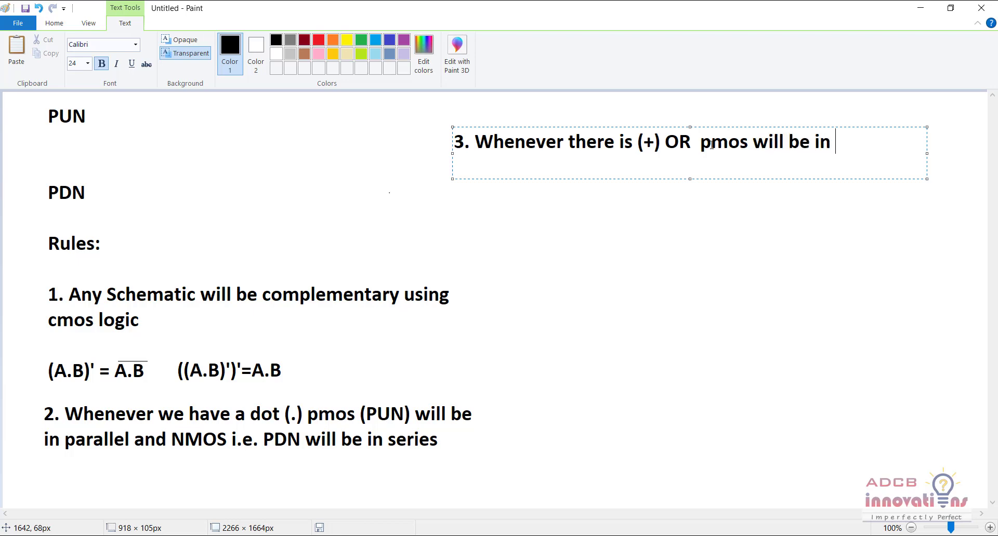
text(sereis and)
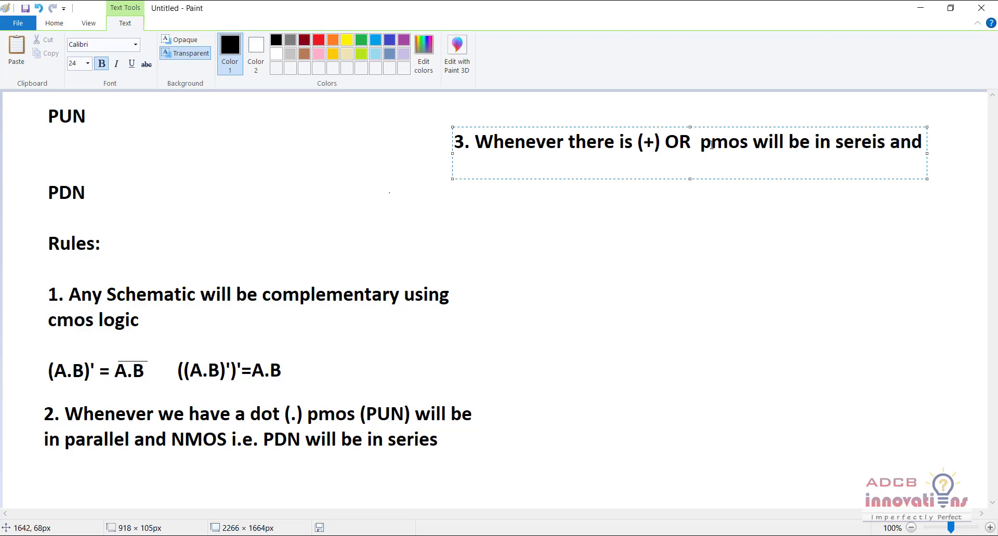
text( nmos)
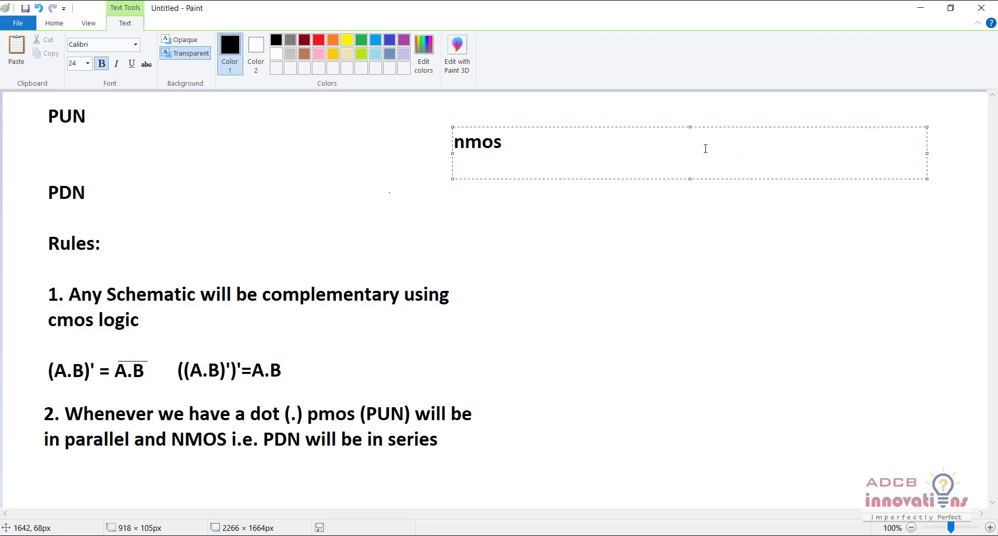
- Extend the third rule's text box downward, finish the rule with "will be in parallel", and commit the text
drag(689, 179, 708, 381)
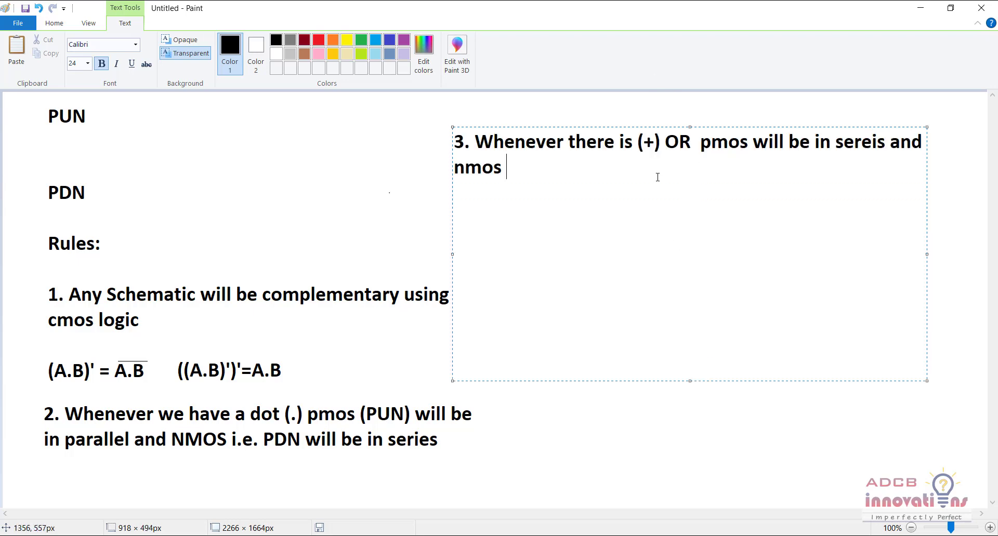
text(will be )
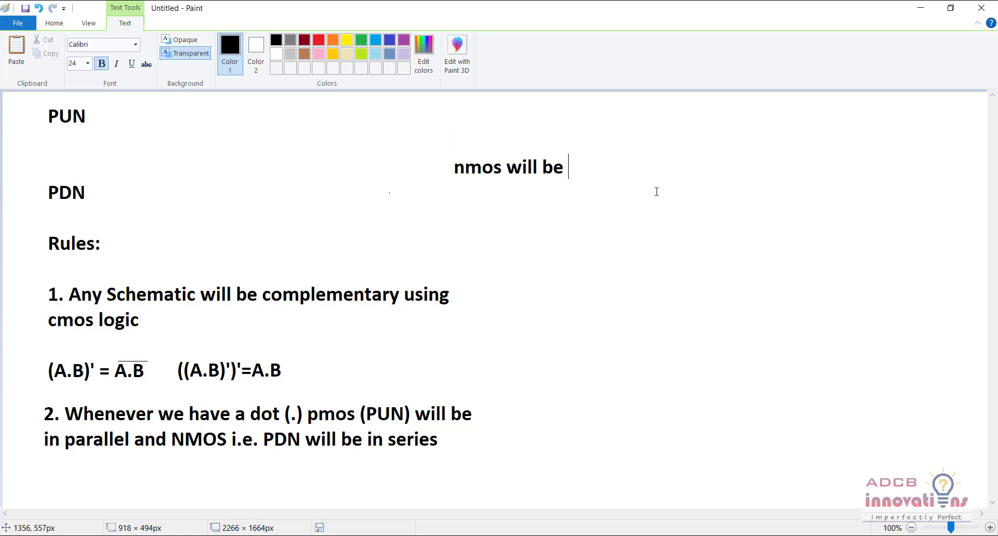
text(in par)
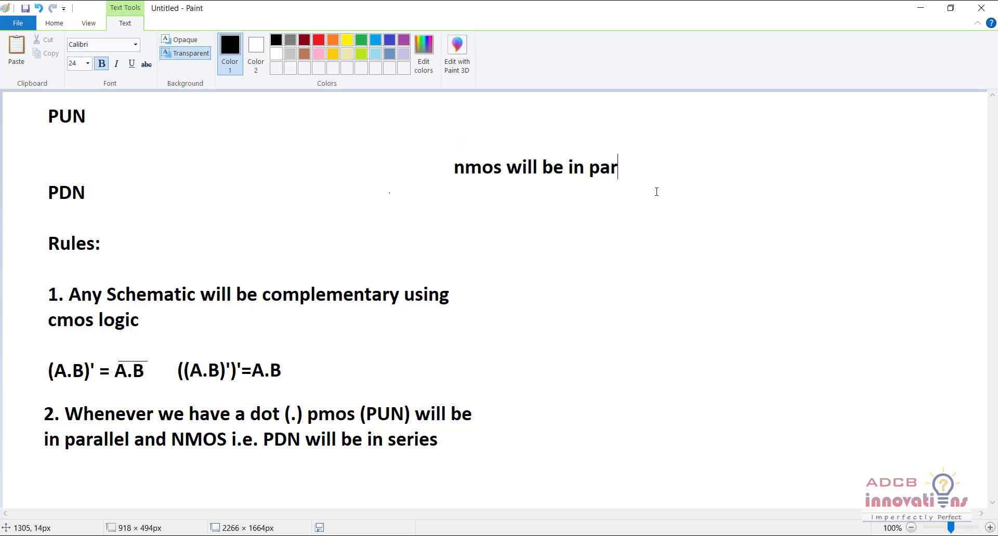
text(allel)
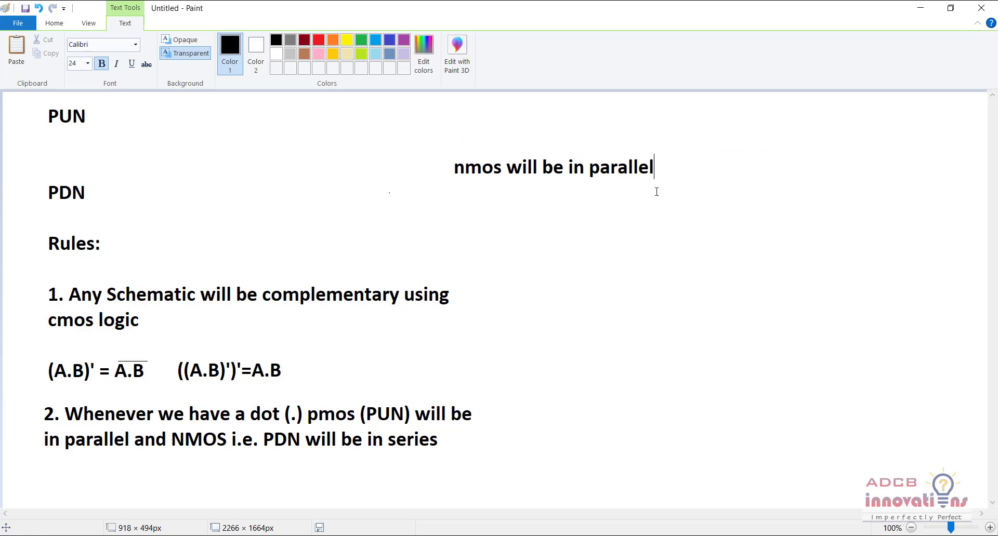
key(Left)
key(Left)
click(706, 269)
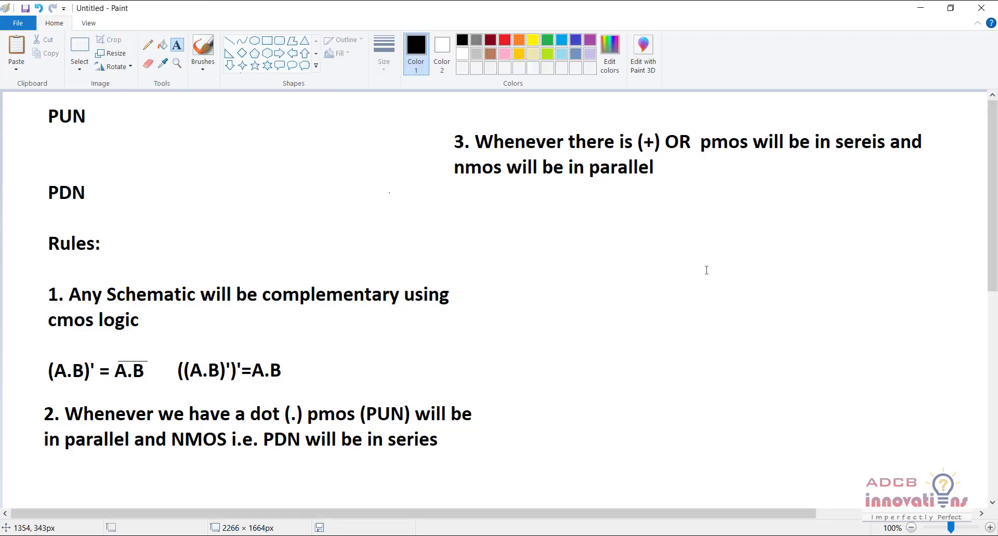
- Place a separate text after the end of the third rule, reading (a+b)'
click(681, 155)
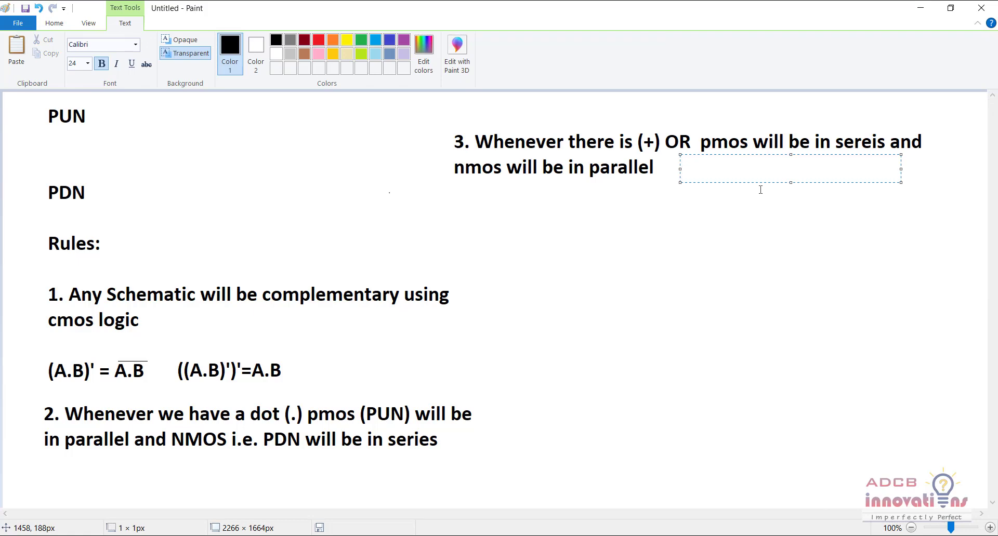
text(())
key(Left)
text(a+b)
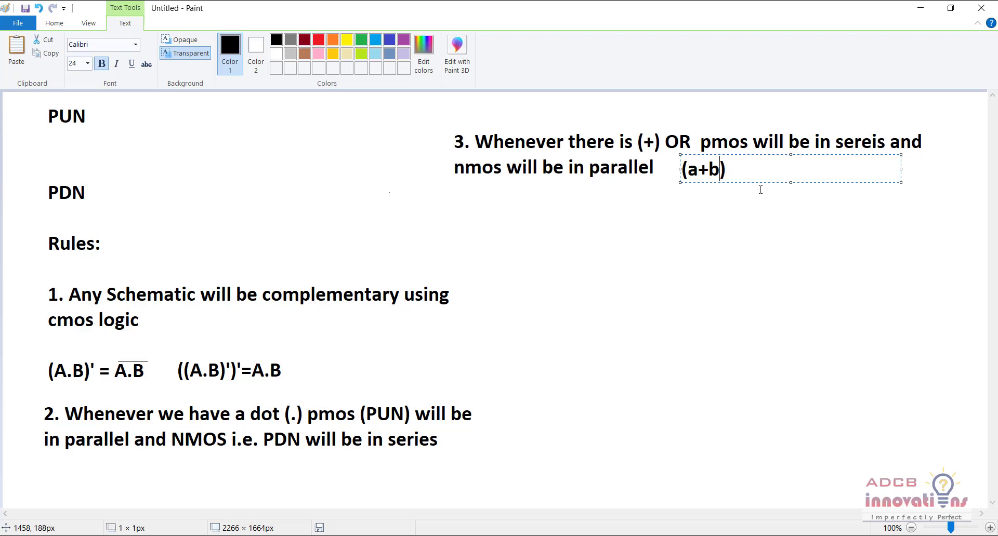
key(Right)
text(')
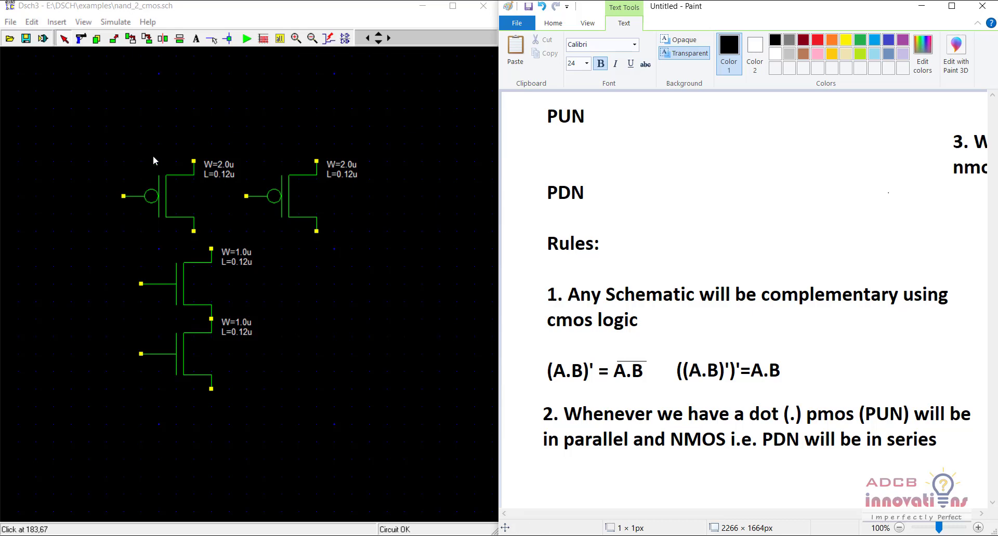
- Minimize Paint and switch to DSCH, maximizing its window with the nand_2_cmos.sch schematic
click(921, 6)
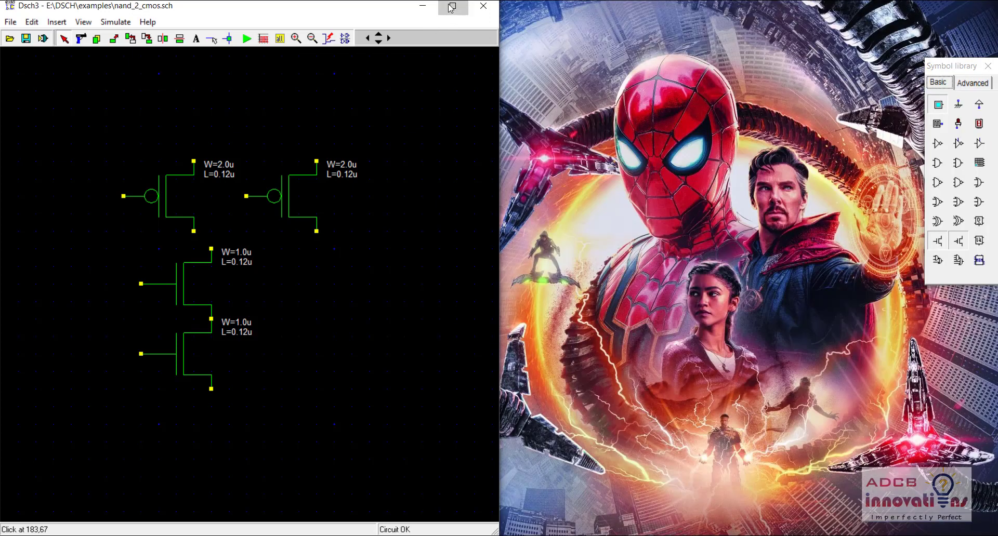
click(453, 6)
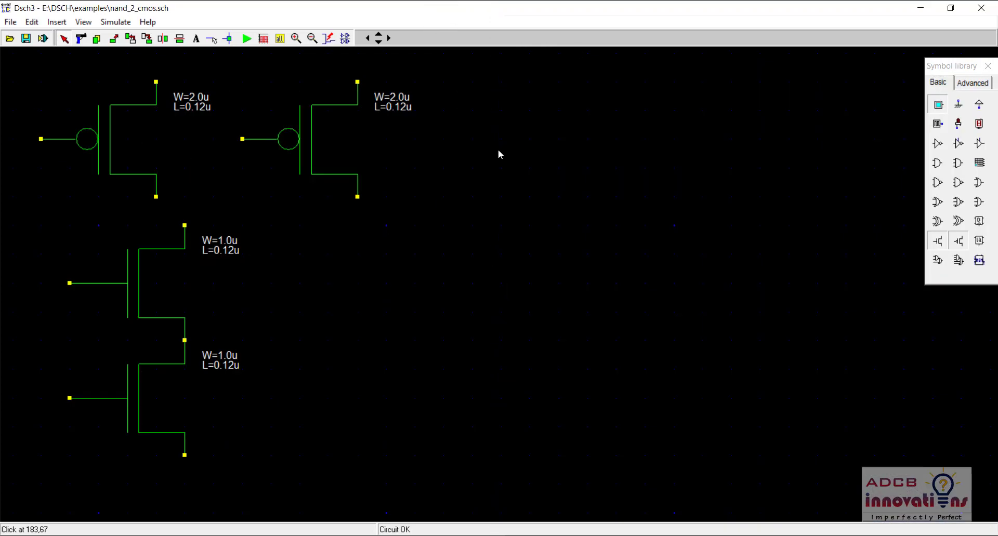
- Zoom the schematic out one level, switch to Paint, and place the text (A.B)' in the blank area beside PUN and PDN
click(312, 38)
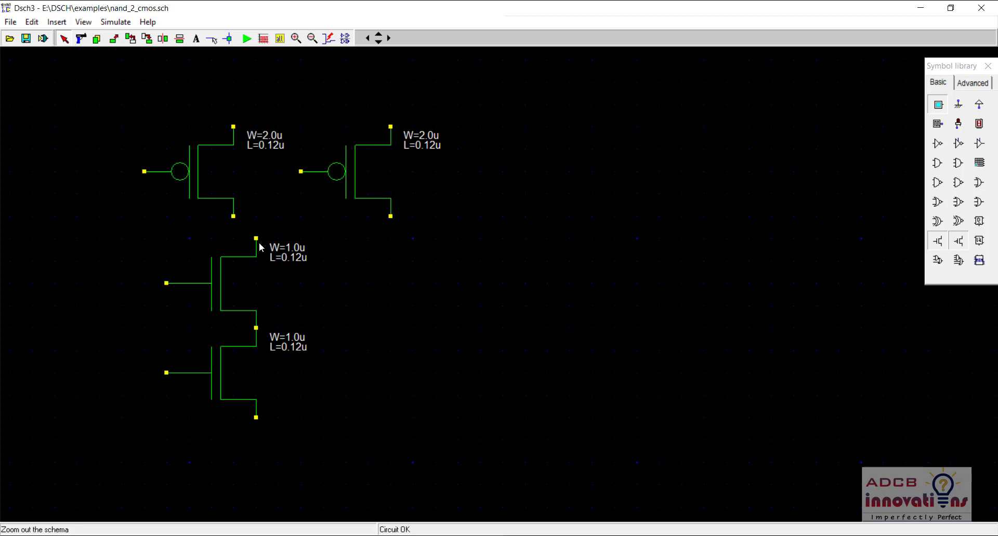
key(alt+Tab)
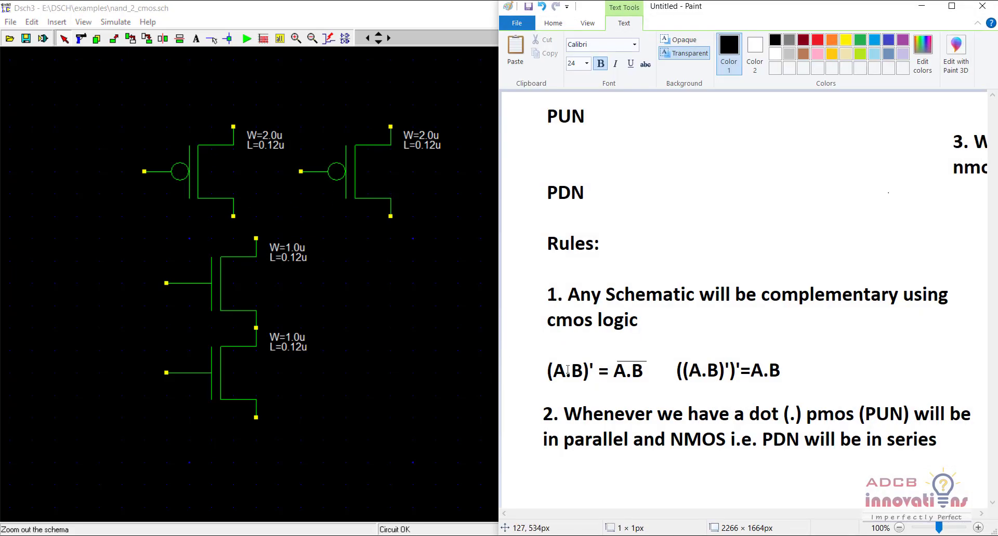
drag(556, 372, 586, 374)
click(691, 138)
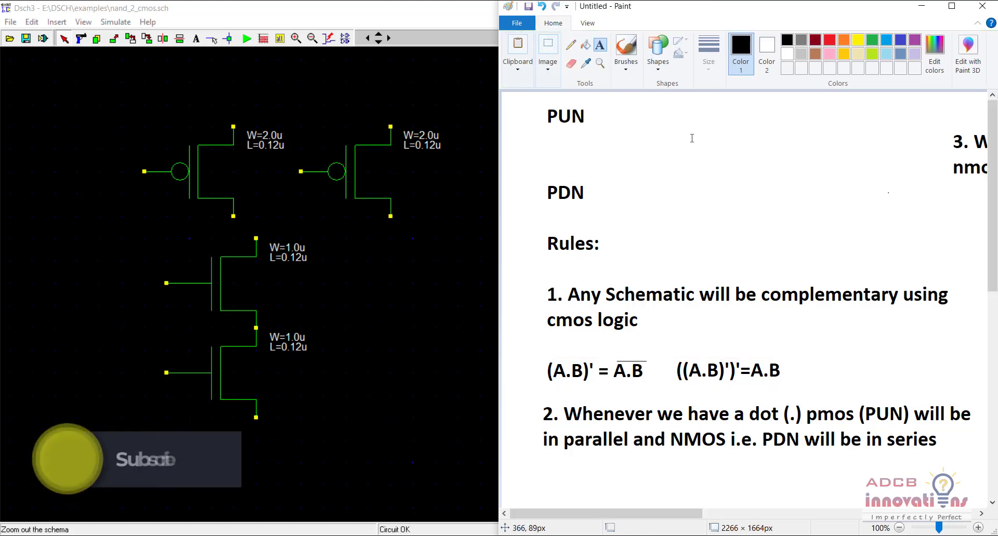
click(696, 167)
text(A.)
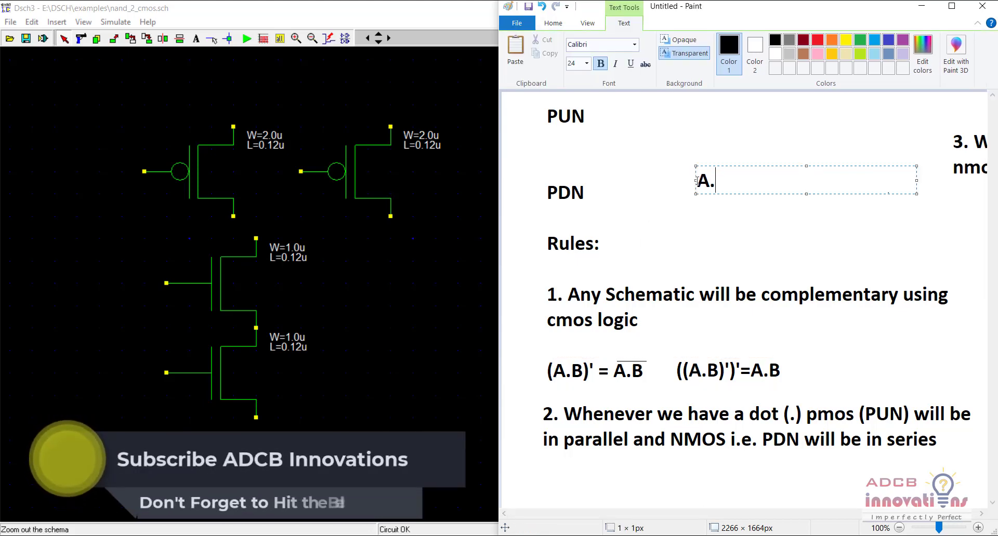
text(B))
text(()
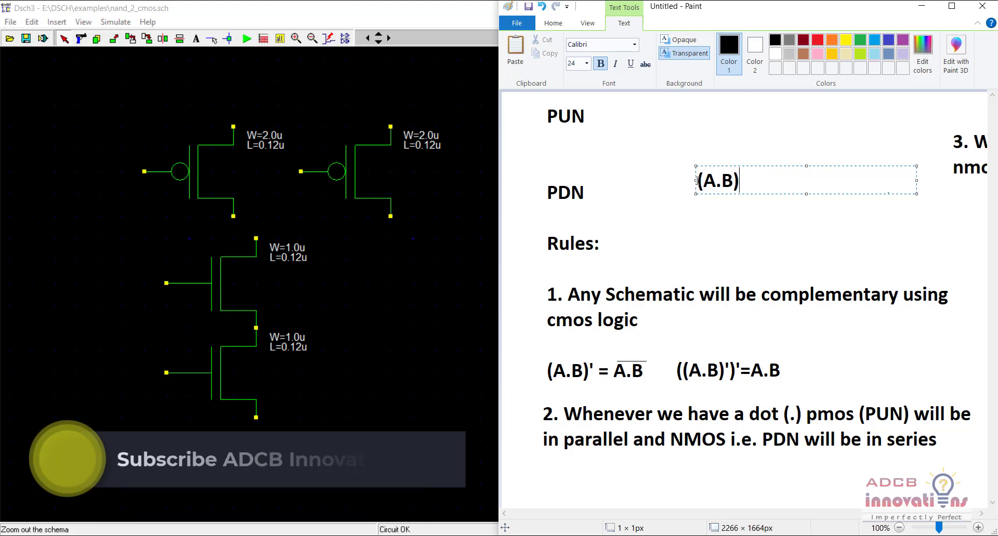
key(End)
text(')
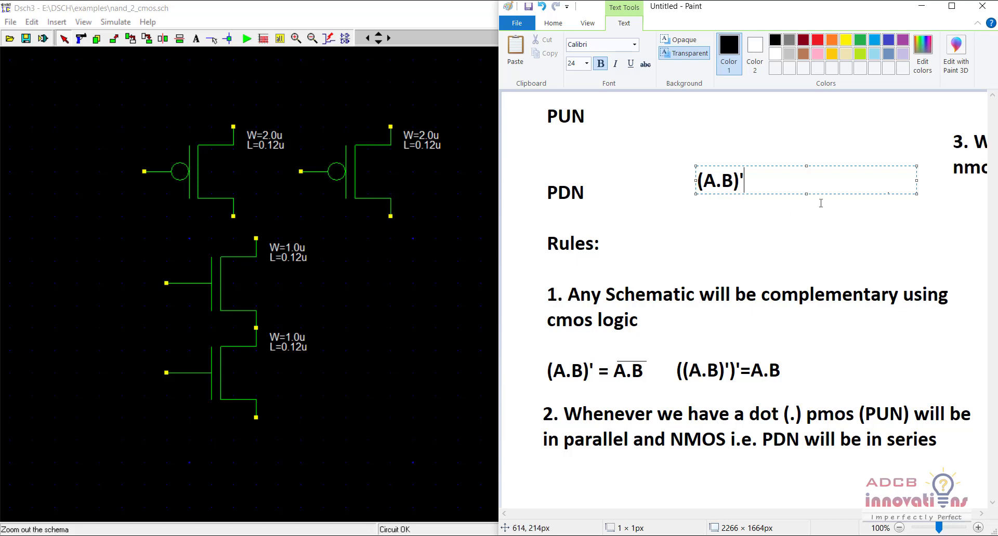
- Append "-1 transistor for A" to the (A.B)' text
text(-1 transis)
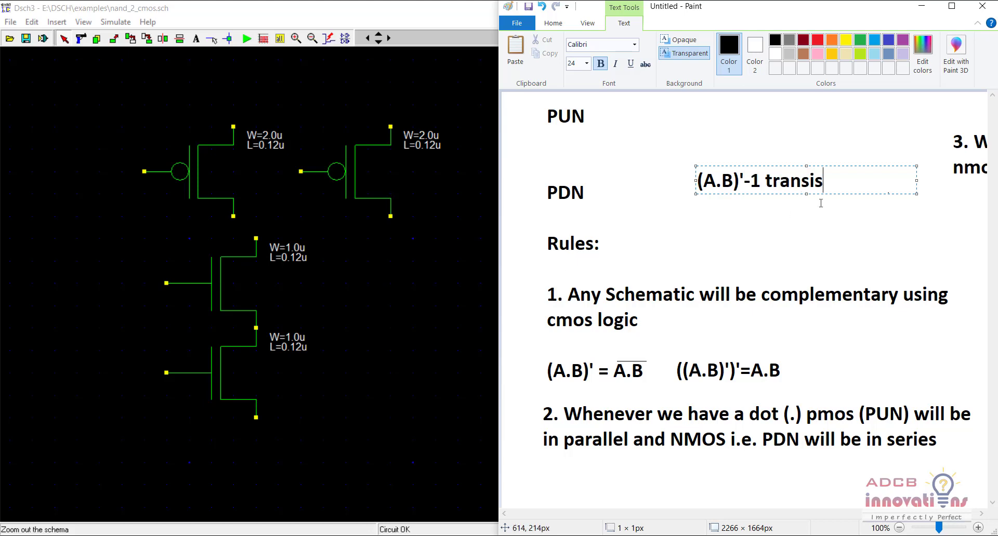
text(otr)
key(BackSpace)
key(BackSpace)
key(BackSpace)
text(tor for A)
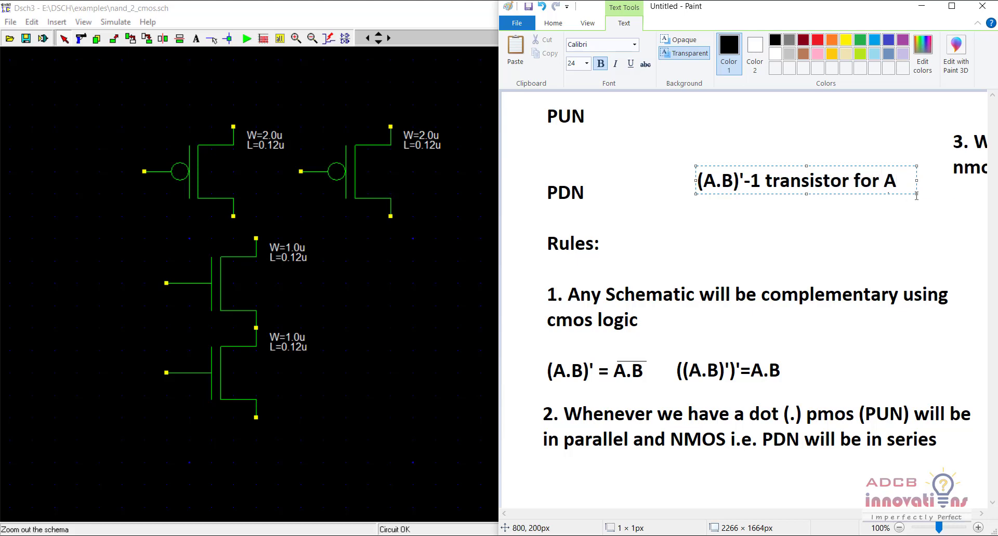
- Enlarge and reposition the text box, reduce its font size to 16, and append "and 1 for B in PUN"
mouse_move(916, 194)
mouse_down()
mouse_move(979, 285)
mouse_move(851, 264)
mouse_up()
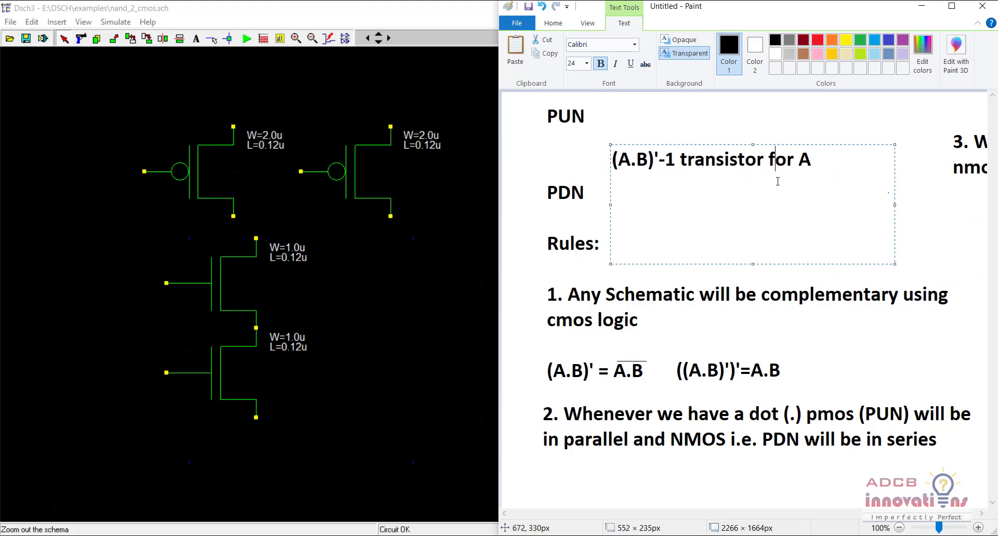
key(ctrl+a)
click(586, 63)
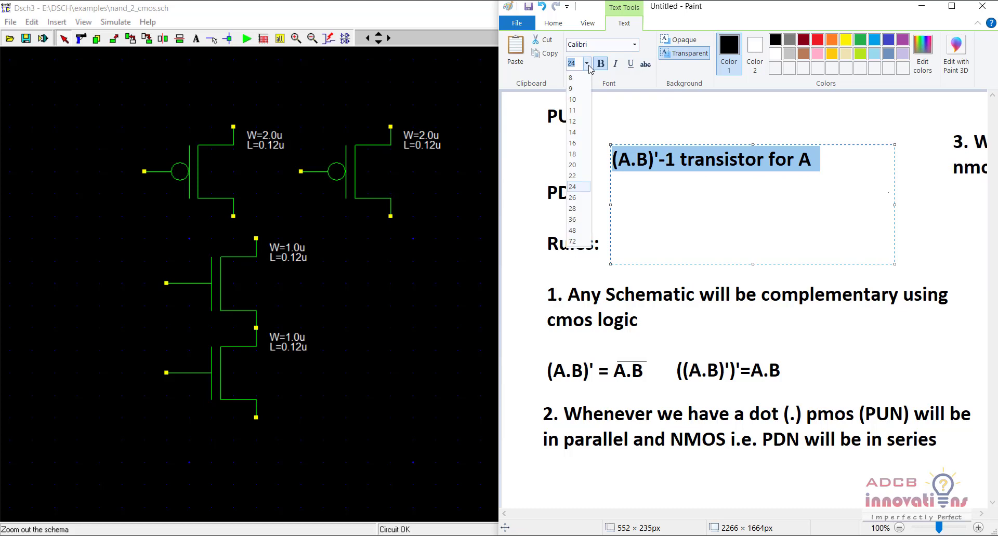
click(572, 143)
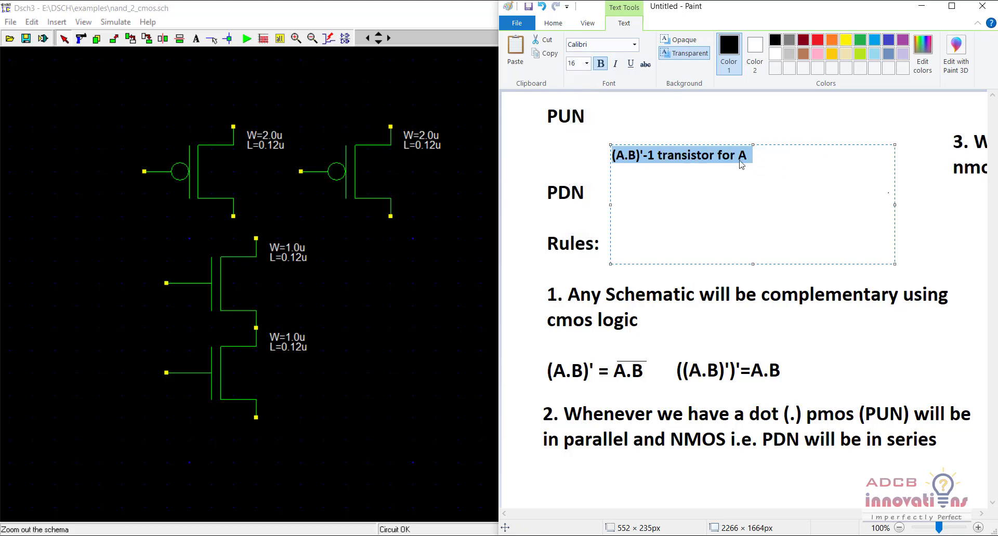
click(768, 158)
text(and 1 )
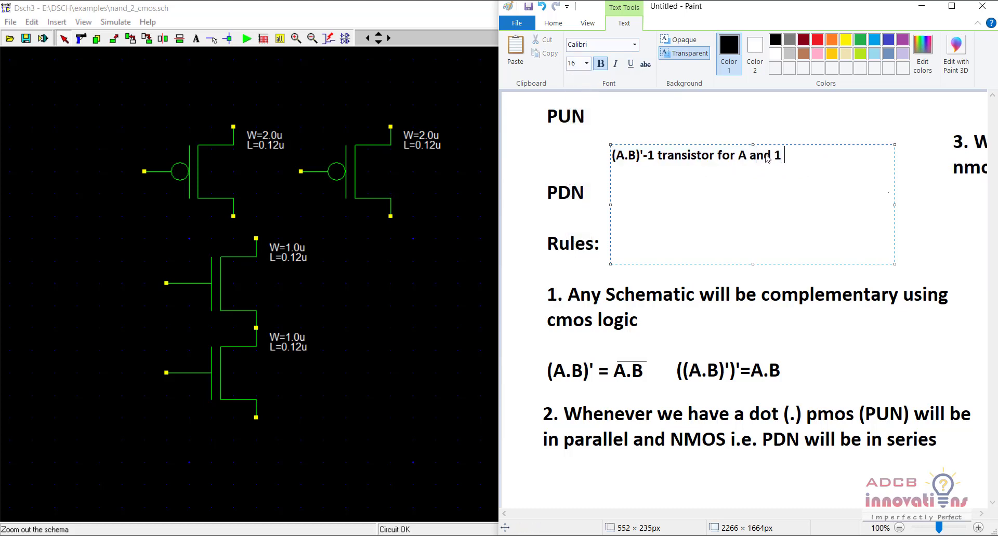
text(for B in PUN)
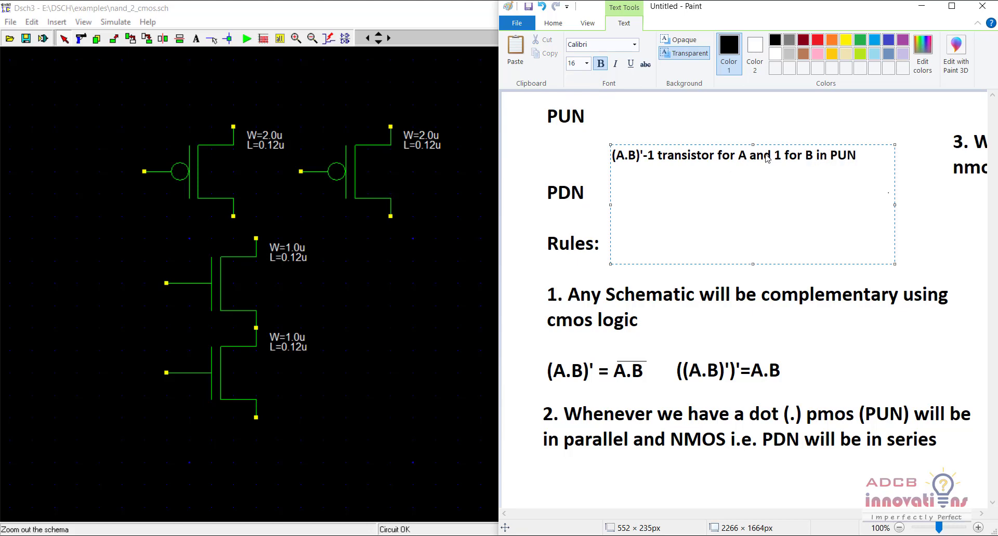
- Copy the phrase "1 transistor for A and 1 for B in PUN" onto a new line beneath the first one
key(shift+Left)
key(shift+Left)
key(shift+Left)
key(shift+Left)
key(shift+Left)
key(shift+Left)
key(shift+Left)
key(shift+Left)
key(shift+Left)
key(shift+Left)
key(shift+Left)
key(shift+Left)
key(shift+Left)
key(shift+Left)
key(shift+Left)
key(shift+Left)
key(shift+Left)
key(shift+Left)
key(shift+Left)
key(shift+Left)
key(ctrl+c)
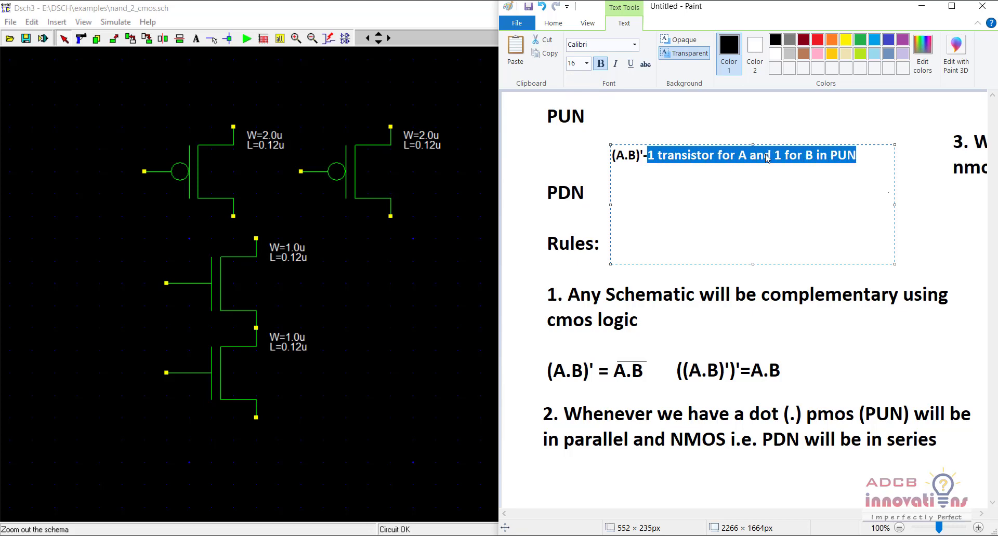
key(Right)
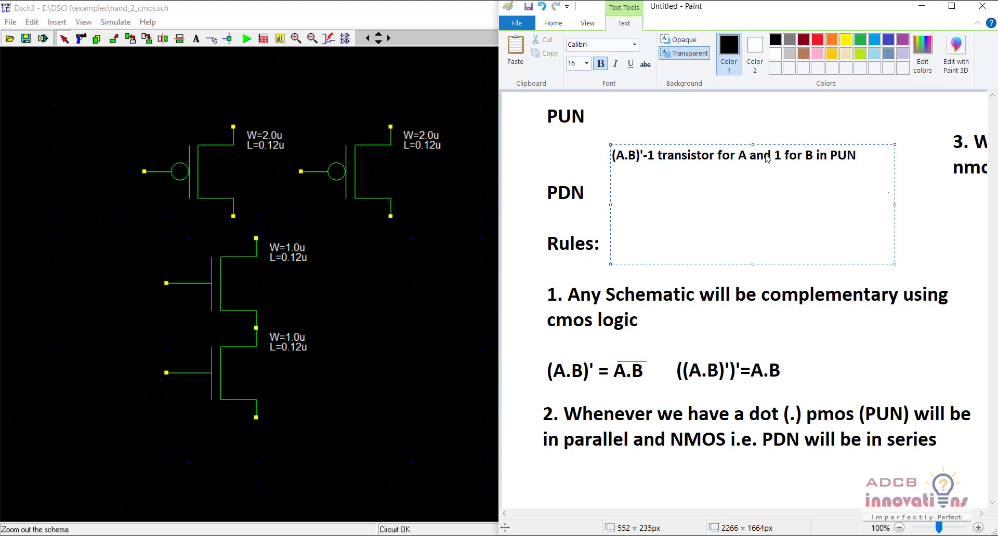
key(Return)
key(ctrl+v)
- Replace PUN with PDN at the end of the second line
drag(766, 156, 809, 176)
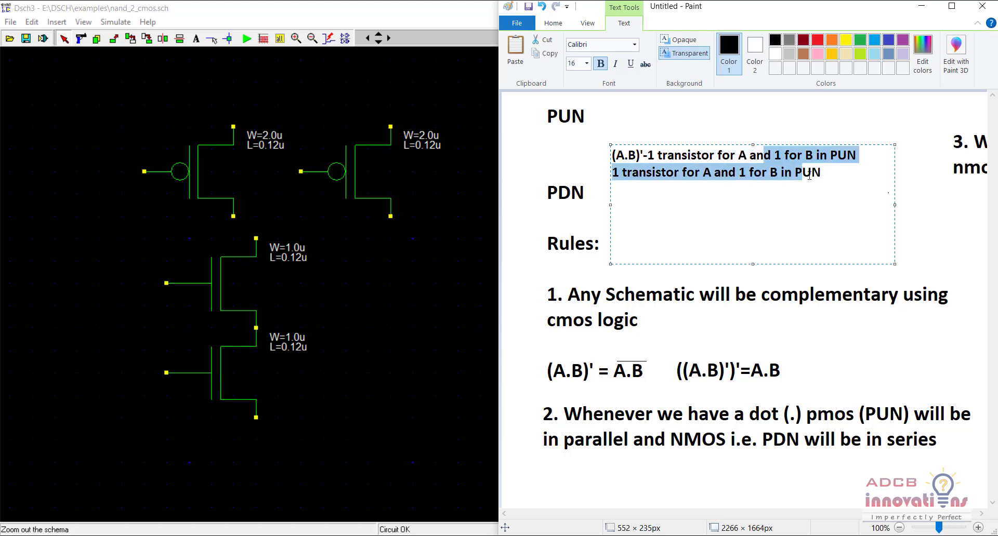
click(809, 176)
triple_click(809, 176)
double_click(809, 176)
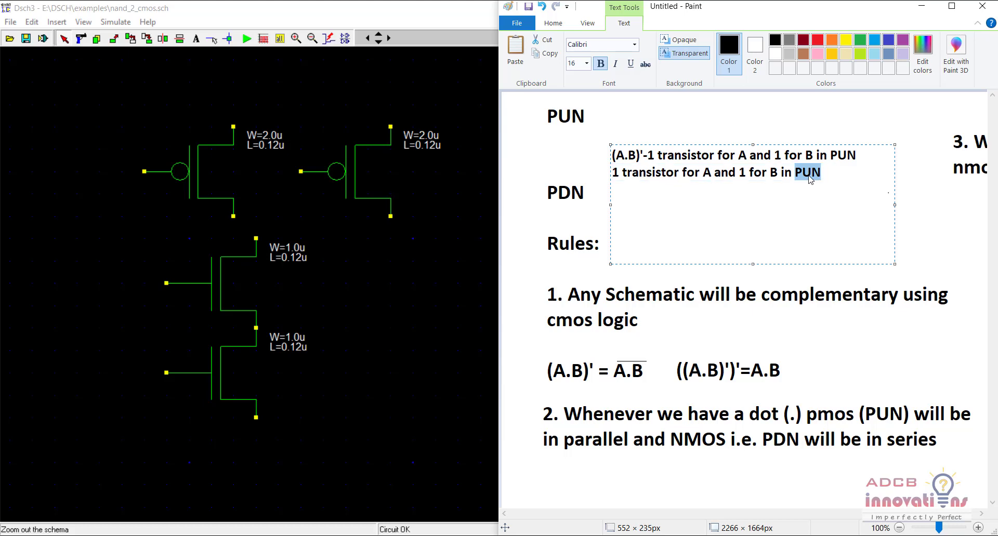
text(PDN)
- Below the two lines, add "Total transistors=4." and a separate entry "A.B-6", each preceded by a blank line
key(Return)
text(Total transis)
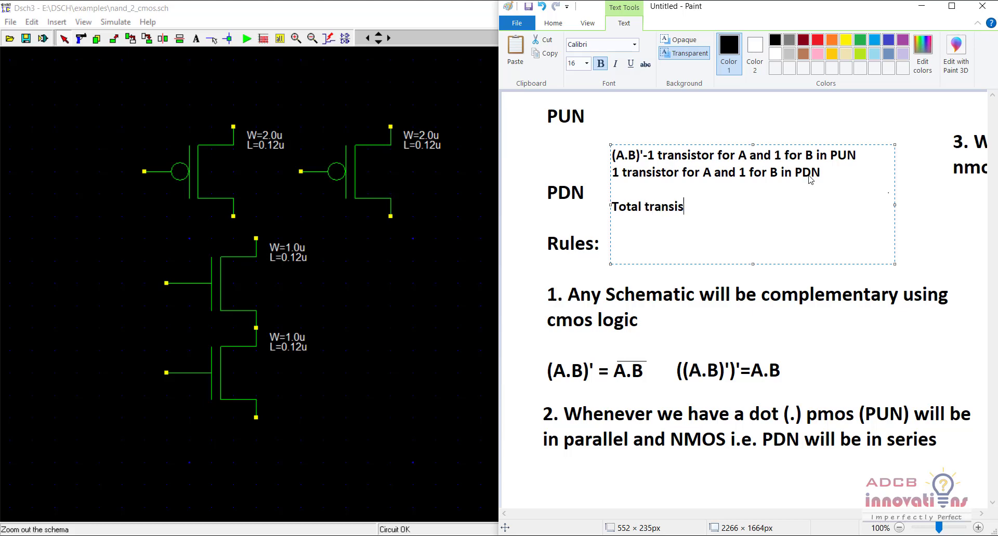
text(tors=4.)
key(Return)
key(Return)
key(Return)
text(A.B)
text(-6)
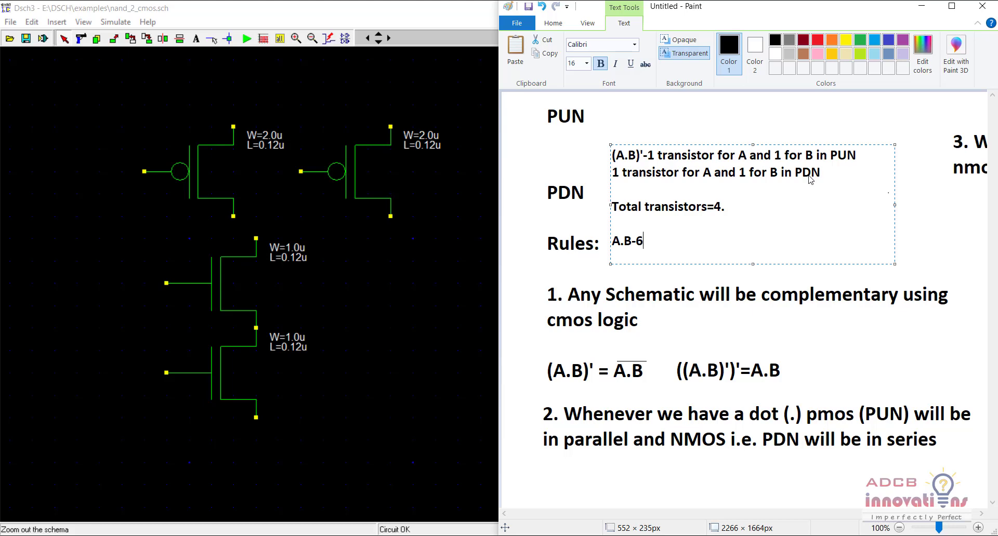
- Append "--" and a copy of the PUN and PDN transistor lines to the A.B-6 entry, ending it with "=4"
text(--)
click(836, 171)
drag(836, 171, 647, 151)
key(ctrl+c)
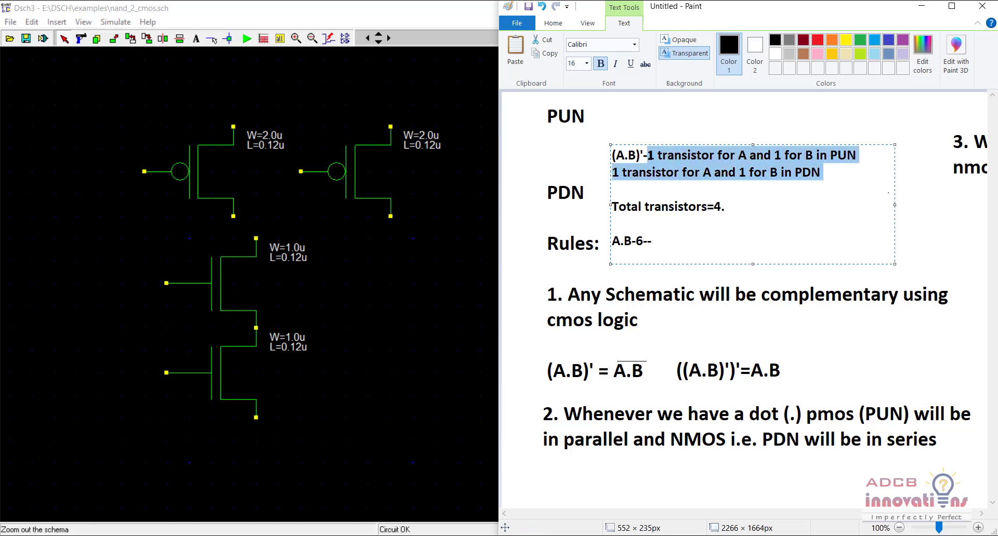
click(669, 238)
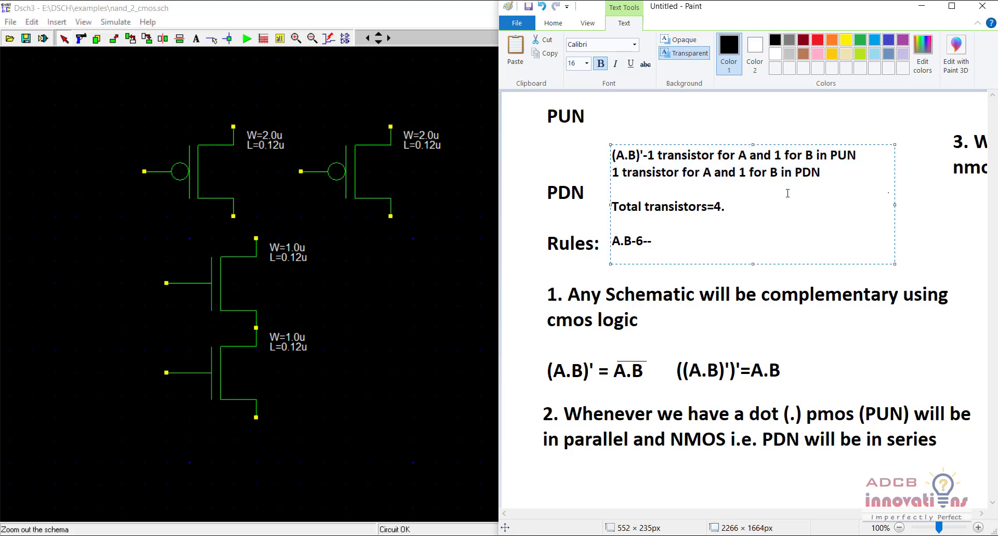
key(ctrl+v)
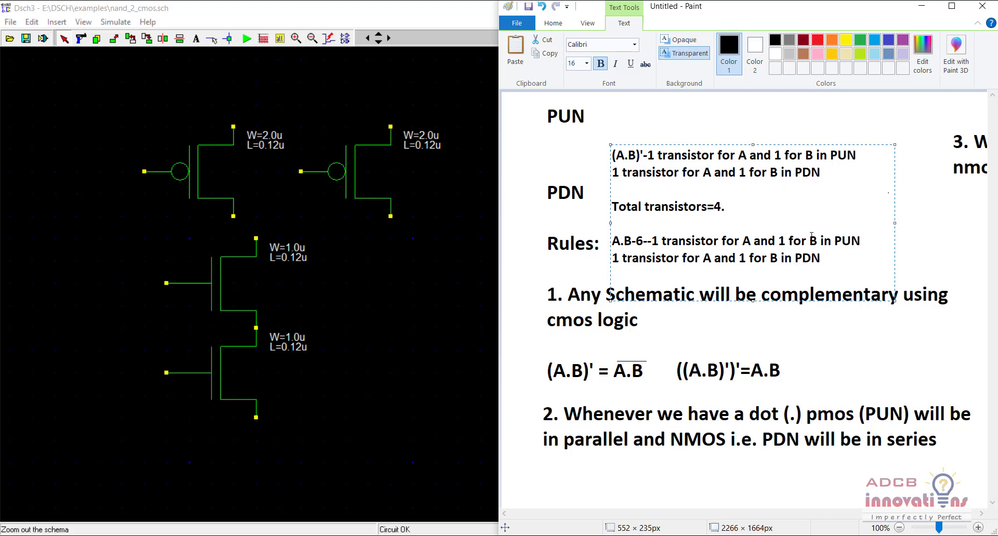
click(830, 254)
text(=4)
- Move the text box up beside PUN and enclose A.B in the second entry in parentheses
drag(845, 143, 849, 109)
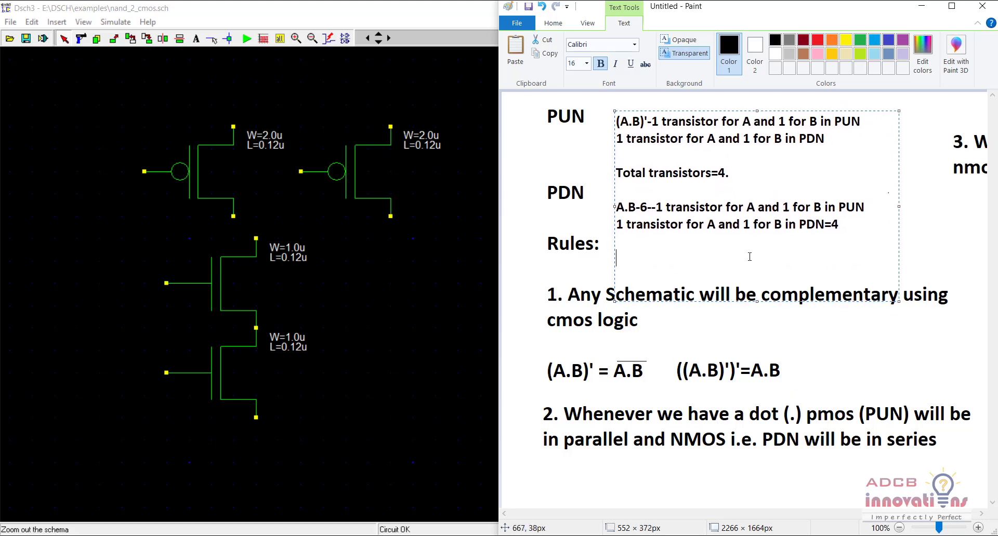
drag(635, 208, 616, 207)
drag(649, 121, 616, 121)
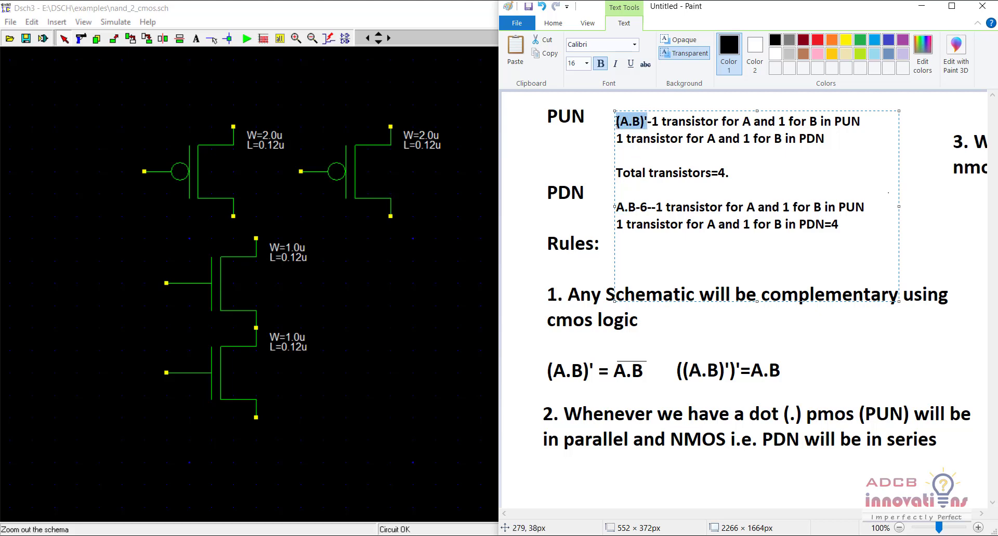
click(635, 207)
text())
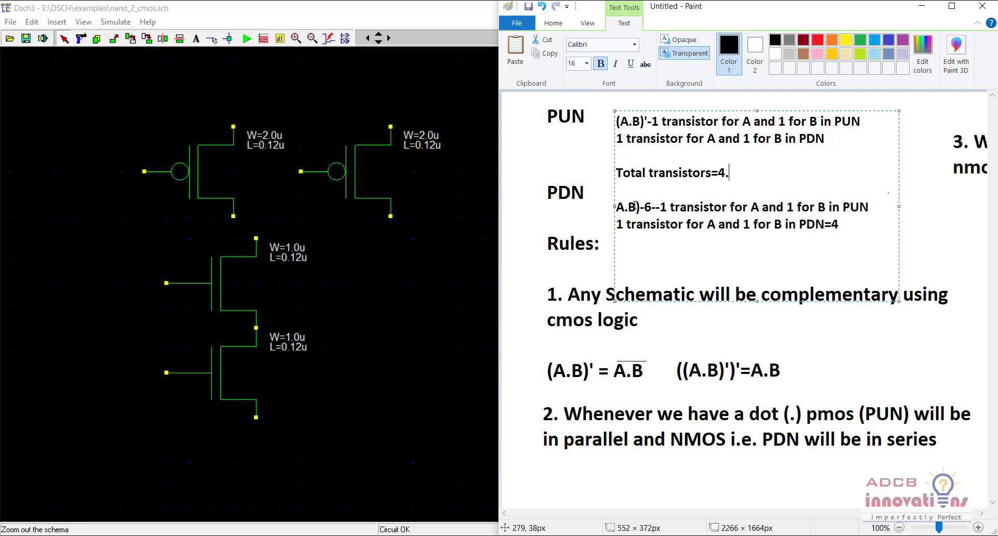
key(Down)
text(()
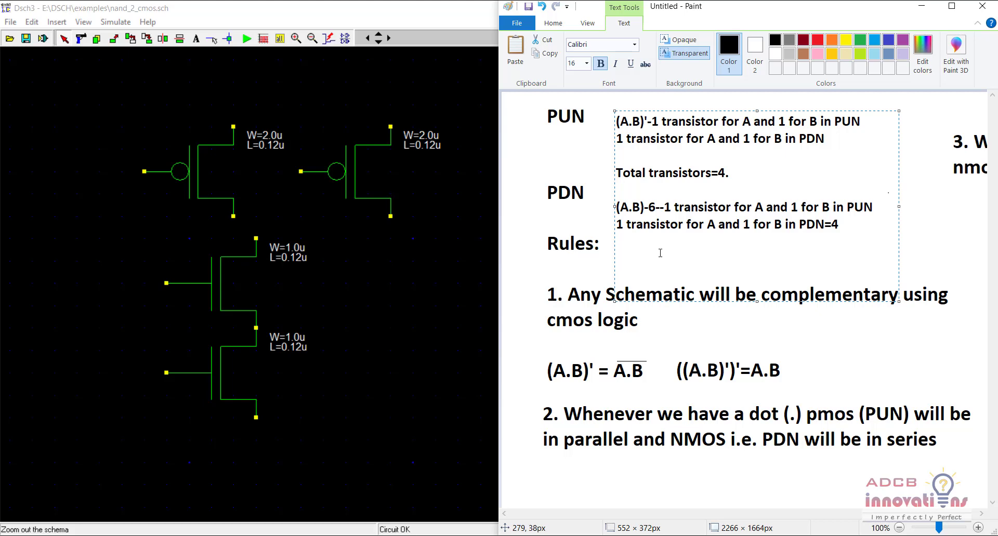
- Add the line "1 inverter at the output =2 transistors" below the (A.B) entry
text(1 inverter at the ou)
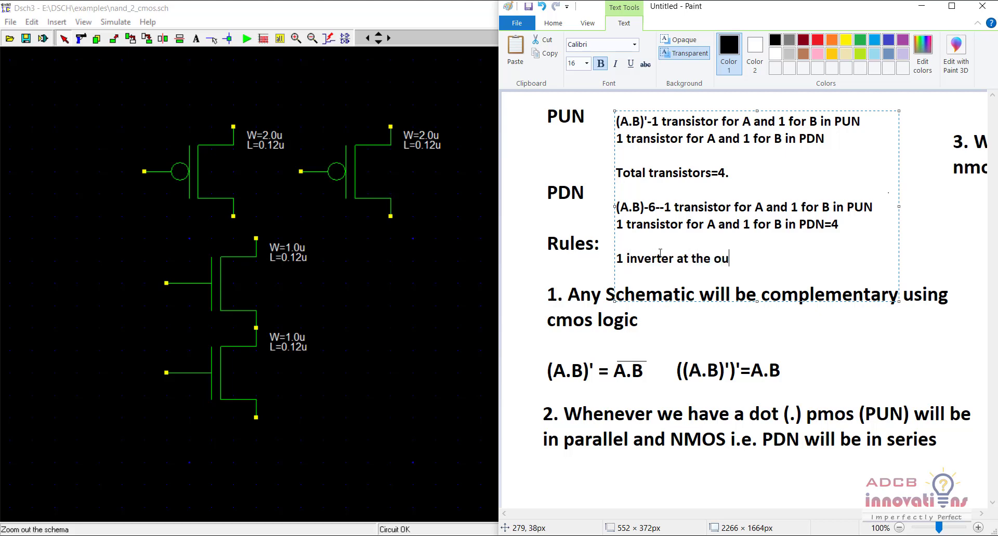
text(tput =2 transistors)
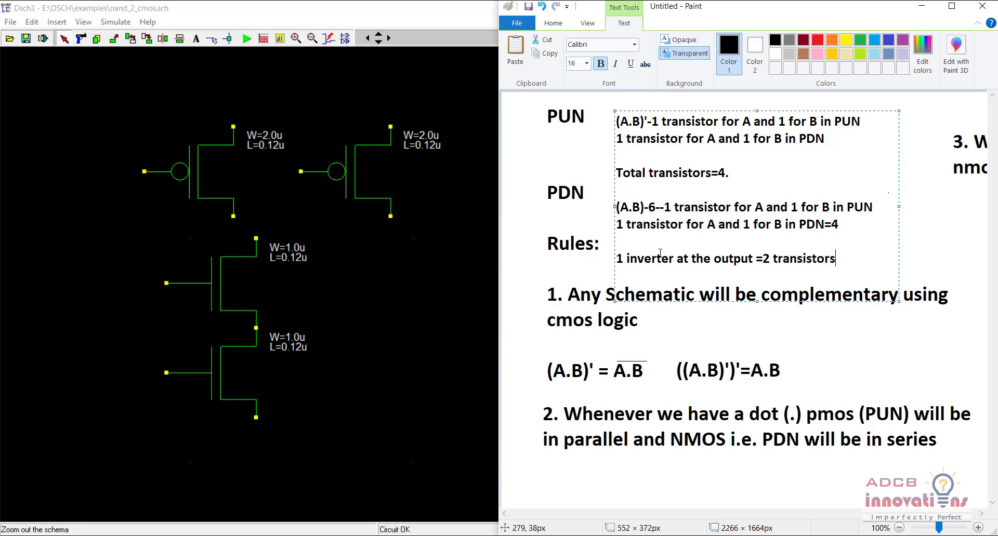
key(Return)
- Move the text box further up and add the concluding line "therefore, 6 transistors in" followed by A.B in parentheses
drag(731, 110, 742, 93)
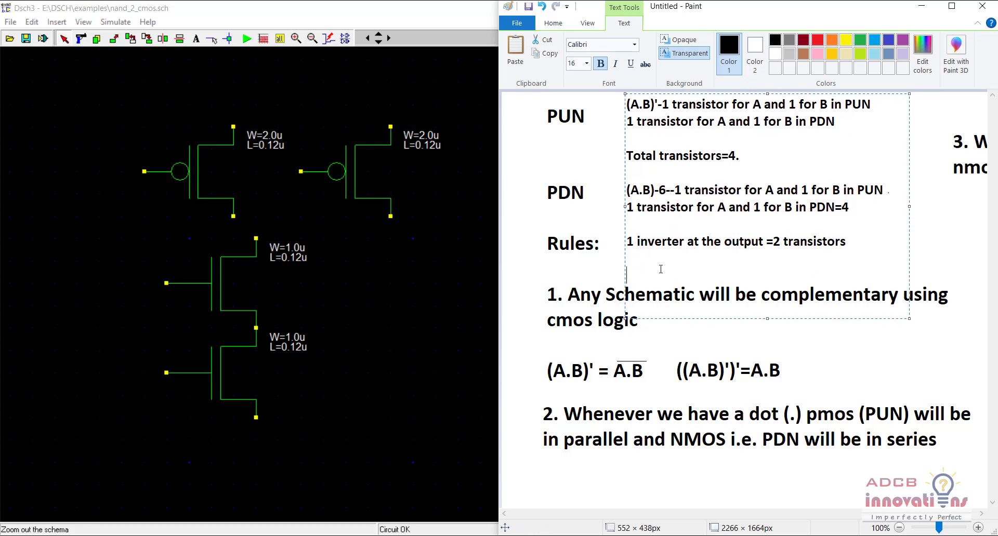
text(therefore, 6 transistors in )
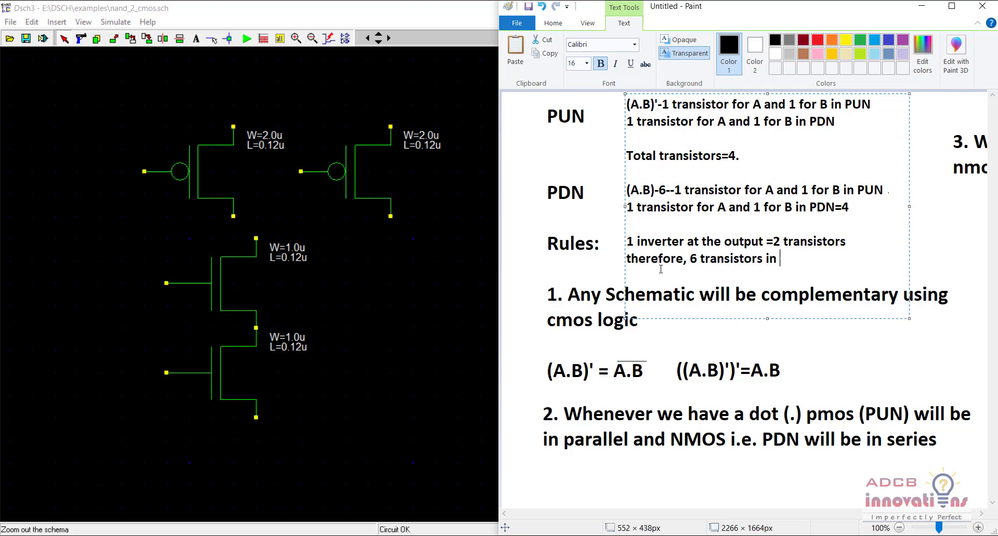
text(A.B()
key(Right)
text())
- Switch to DSCH and shift both PMOS transistors left, keeping them side by side above the NMOS pair
click(430, 284)
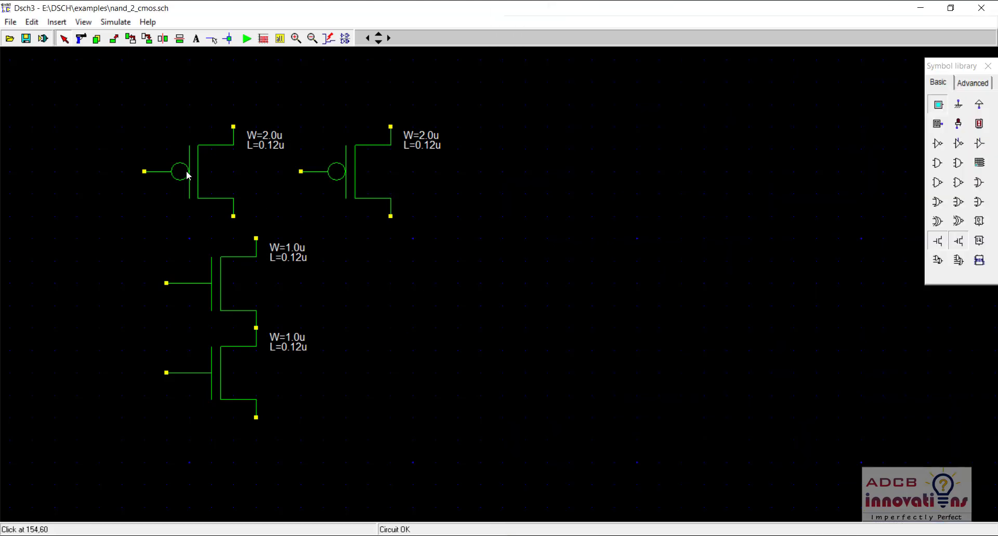
drag(200, 174, 148, 175)
click(97, 170)
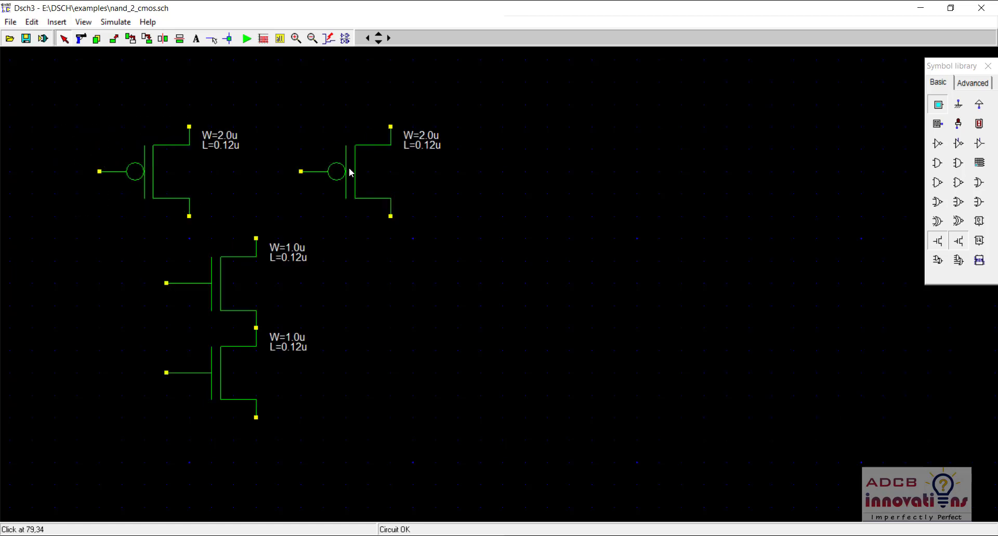
drag(351, 173, 312, 172)
click(312, 173)
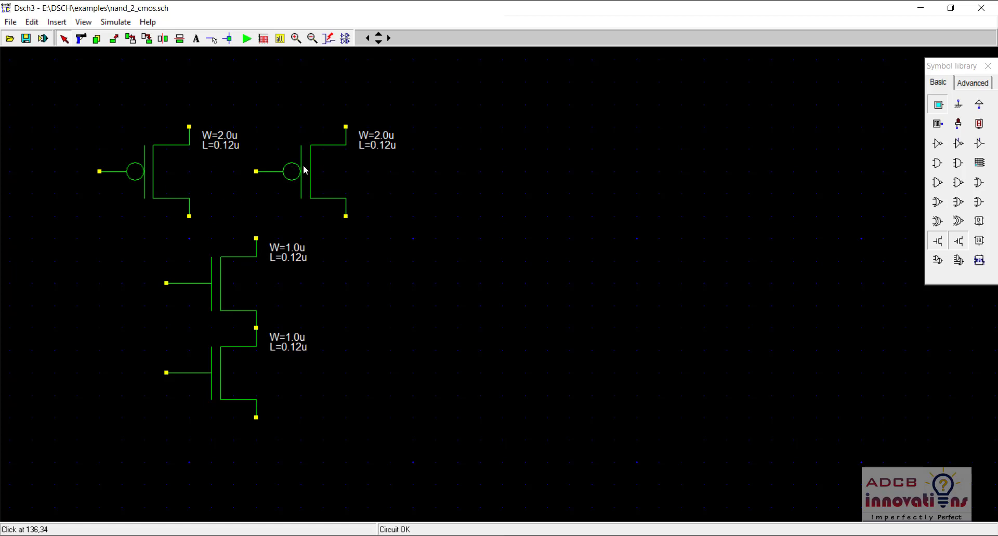
- Flip the second PMOS transistor horizontally so its gate faces away from the first one
click(148, 40)
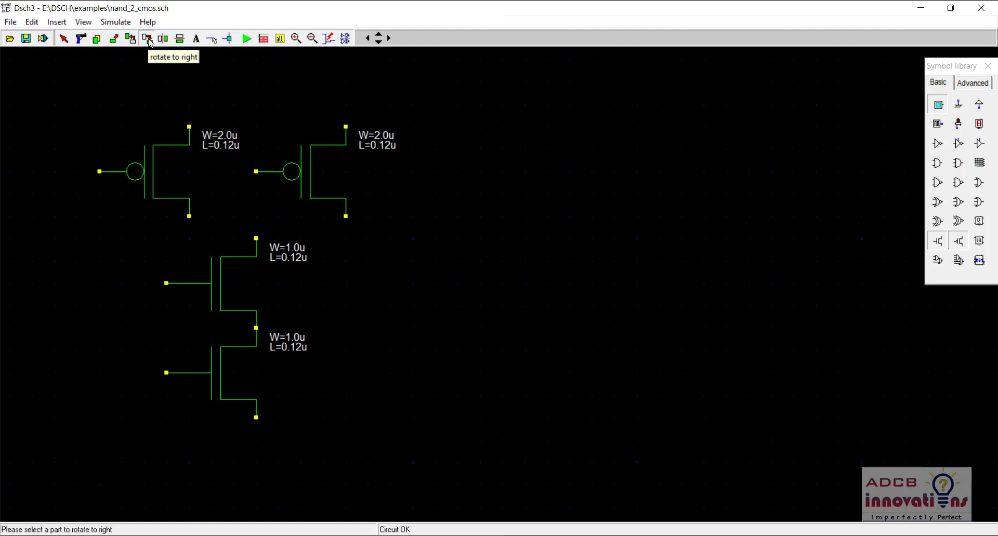
click(163, 40)
click(295, 175)
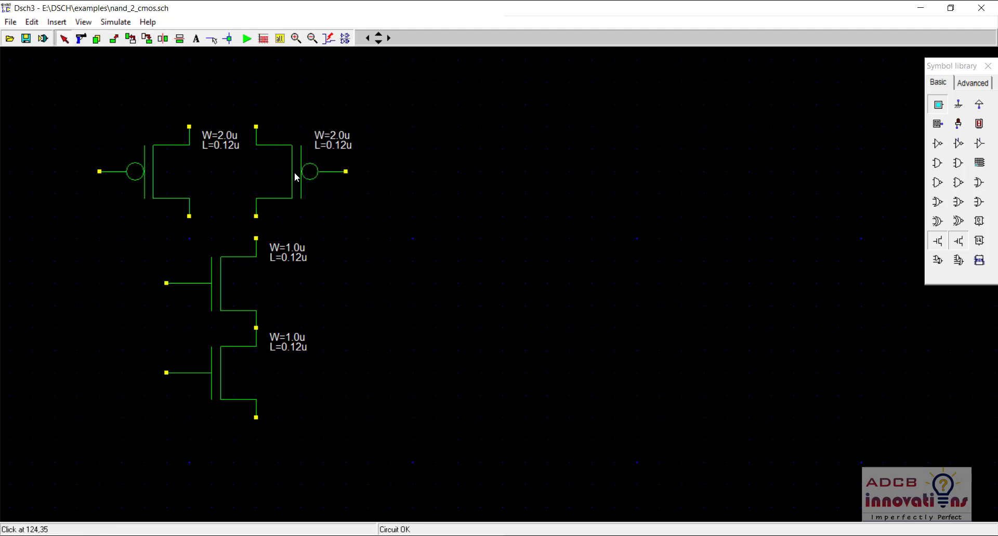
- Move the flipped PMOS transistor further from the first one and wire their drains together and their sources together
drag(292, 157, 364, 151)
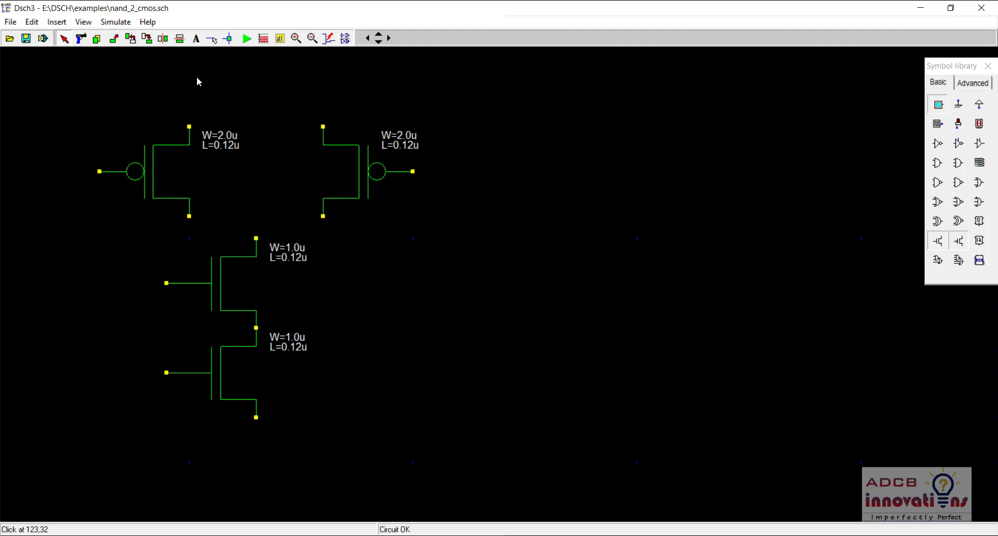
click(211, 40)
drag(189, 217, 322, 216)
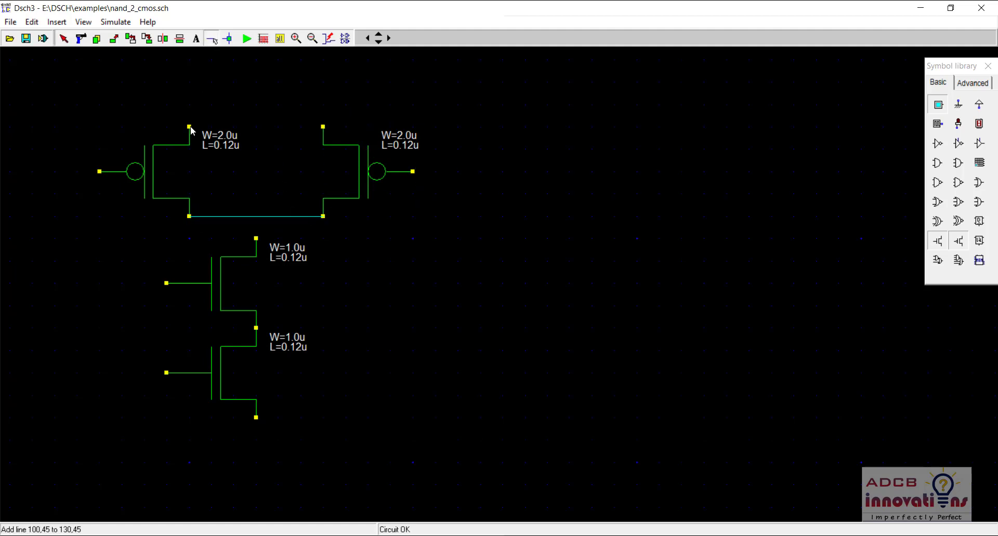
drag(189, 127, 323, 127)
- Turn on pin names for both PMOS transistors
double_click(142, 166)
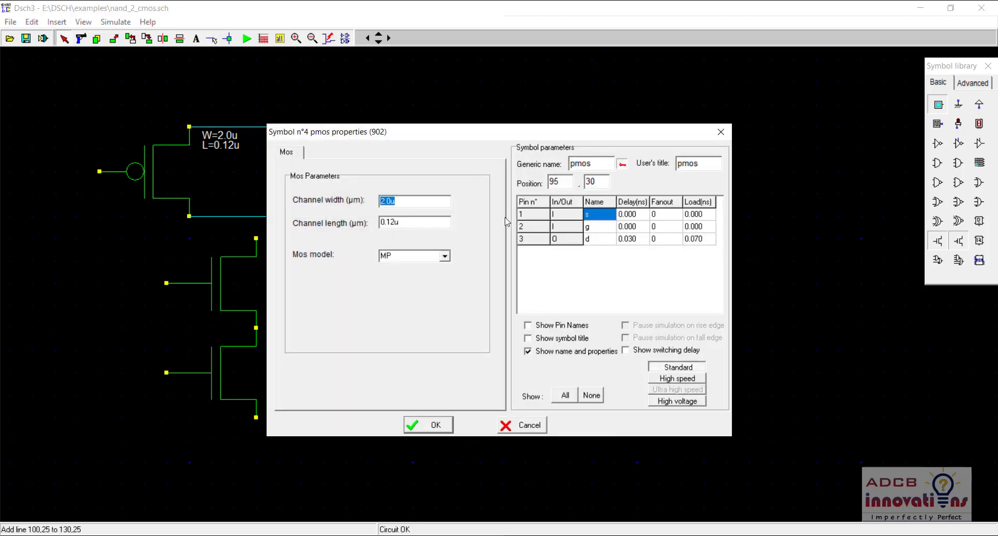
click(562, 327)
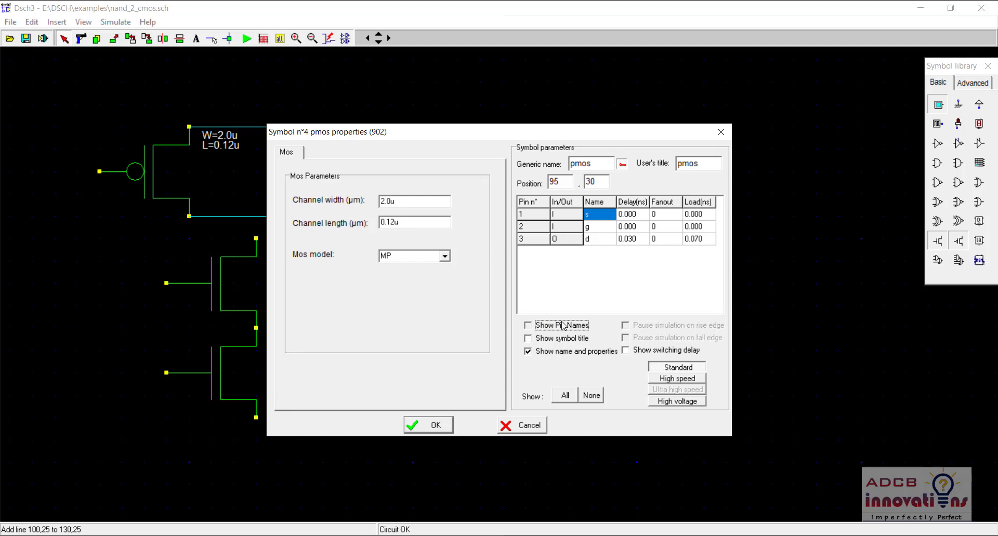
click(428, 427)
double_click(375, 169)
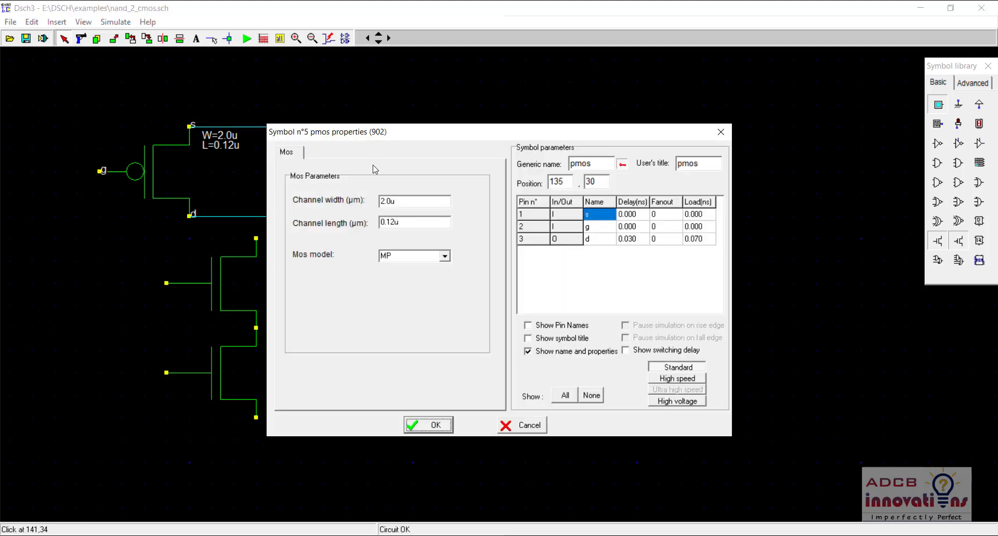
click(539, 324)
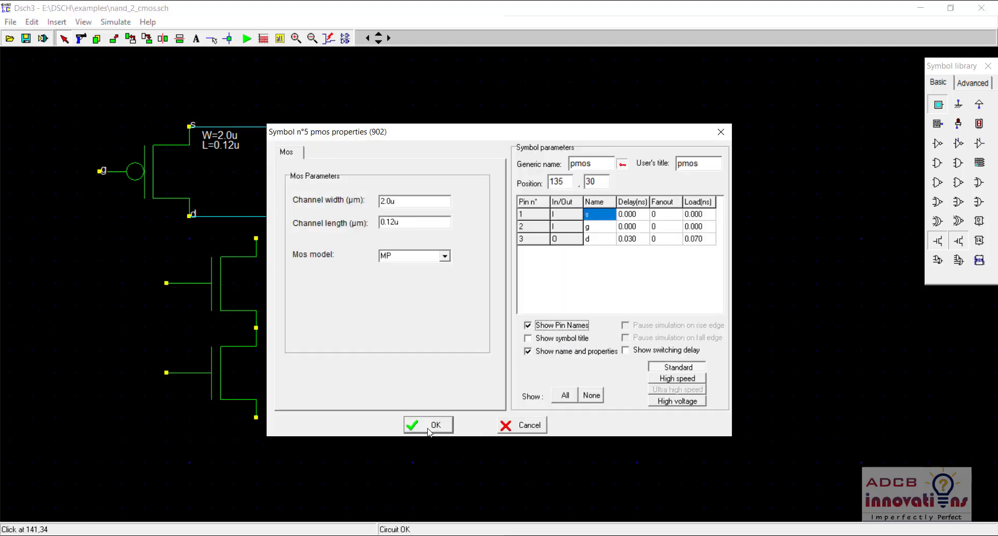
click(428, 429)
- Turn on pin names for both NMOS transistors
double_click(209, 284)
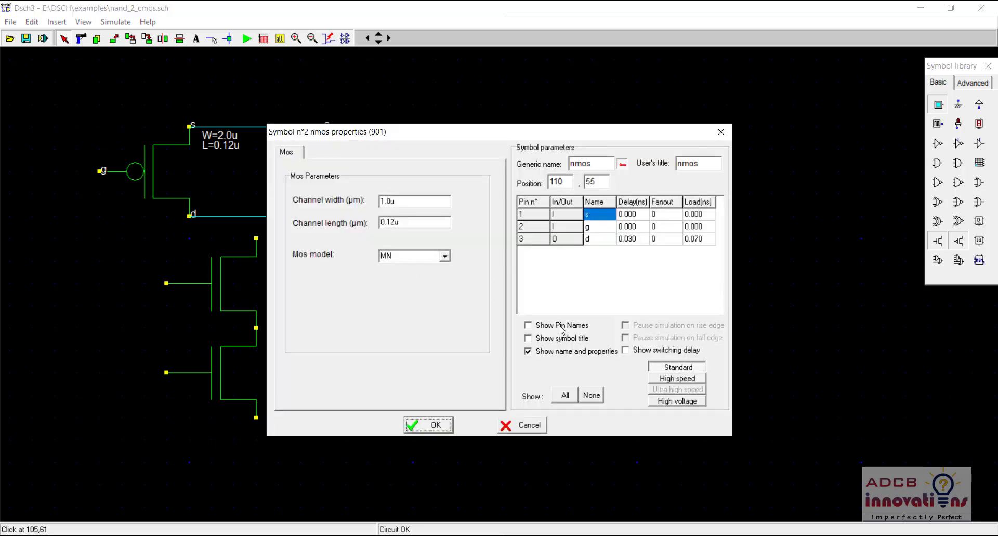
click(431, 426)
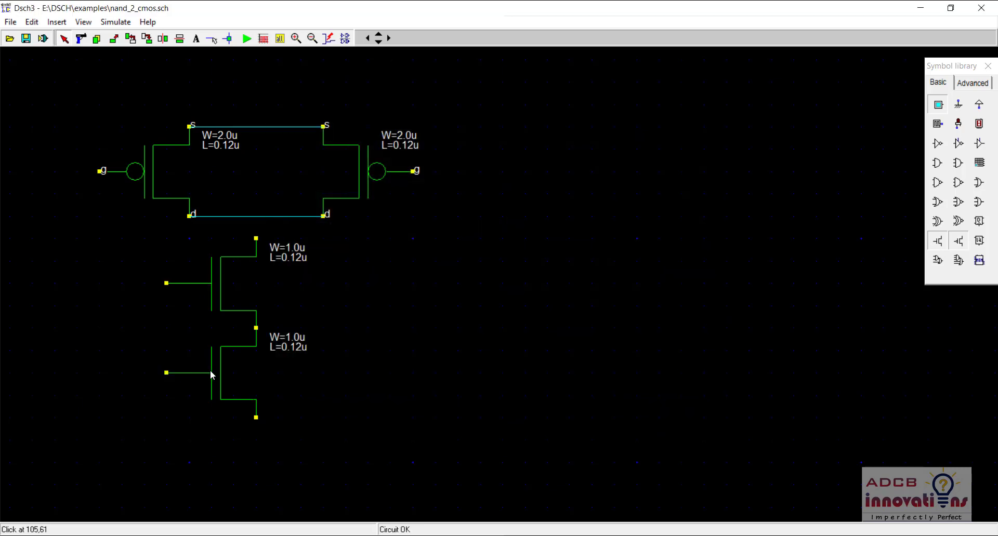
double_click(210, 370)
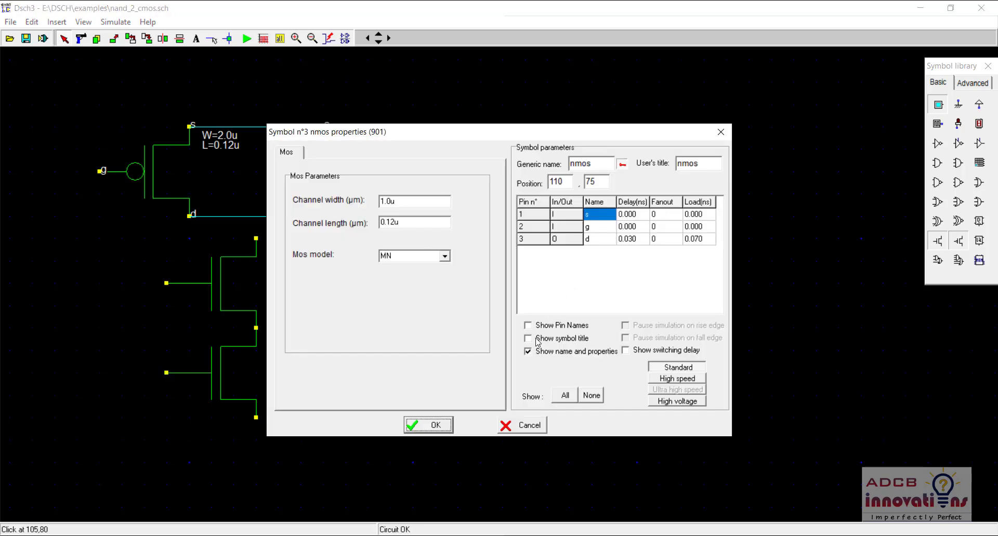
click(529, 326)
click(449, 427)
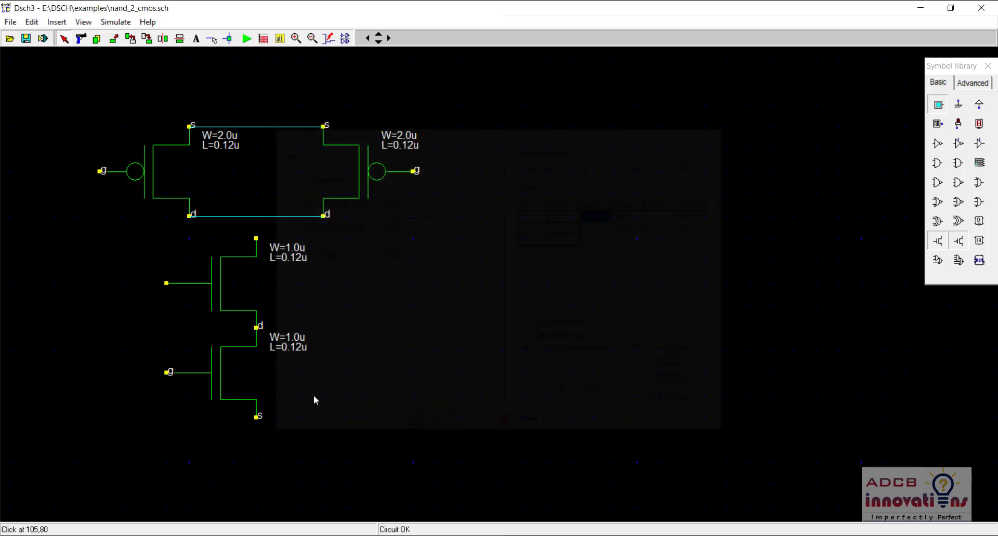
double_click(210, 281)
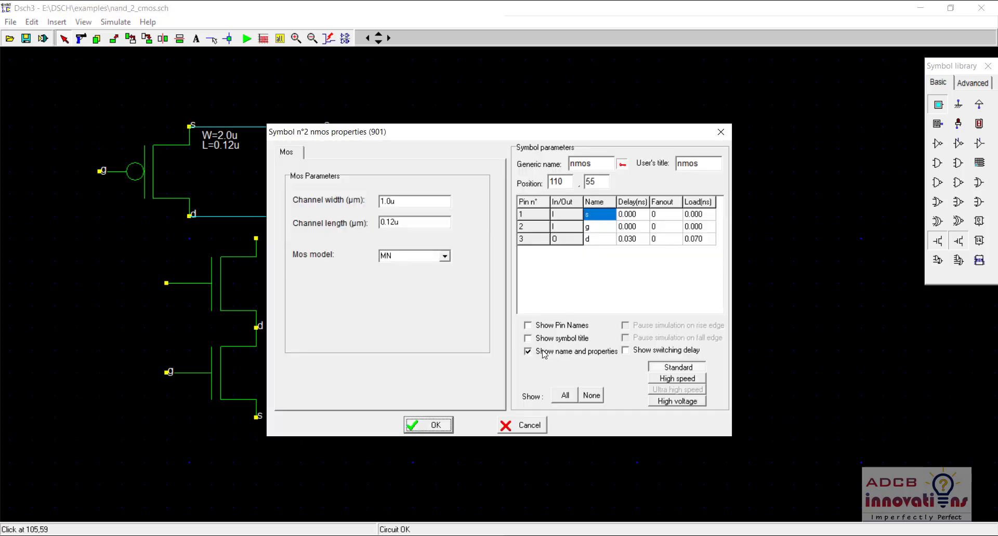
click(528, 325)
click(436, 425)
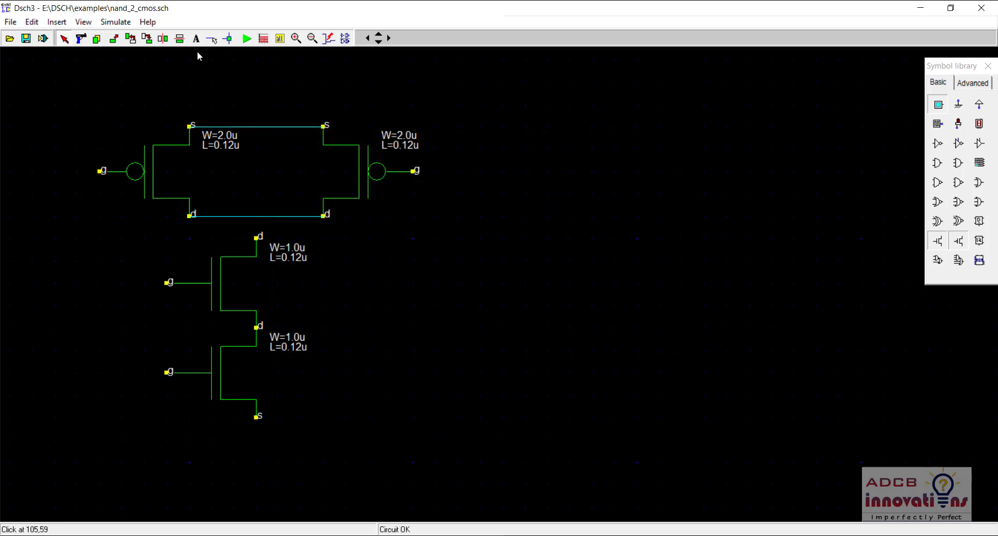
- Wire the drain of the upper NMOS transistor to the line joining the PMOS drains
click(216, 40)
drag(256, 239, 258, 218)
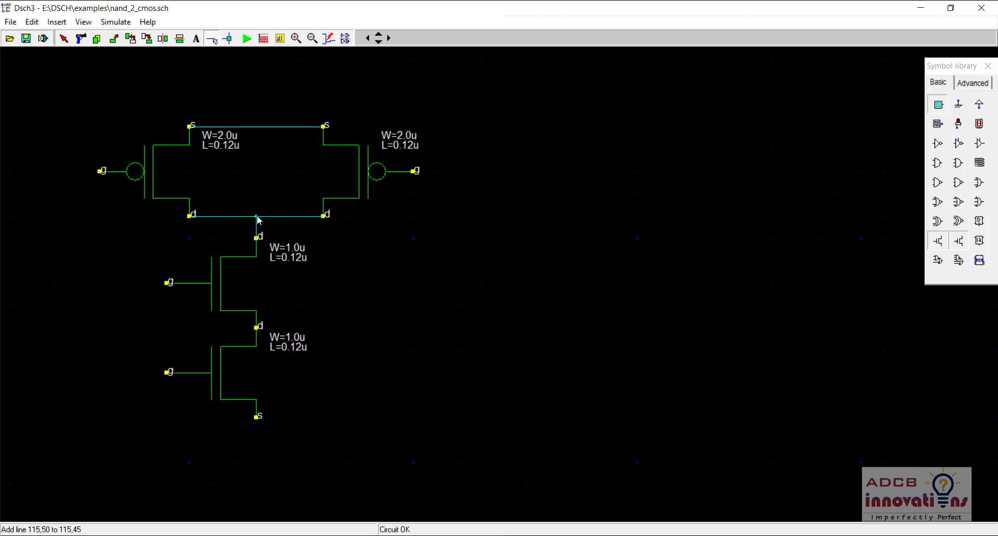
click(63, 38)
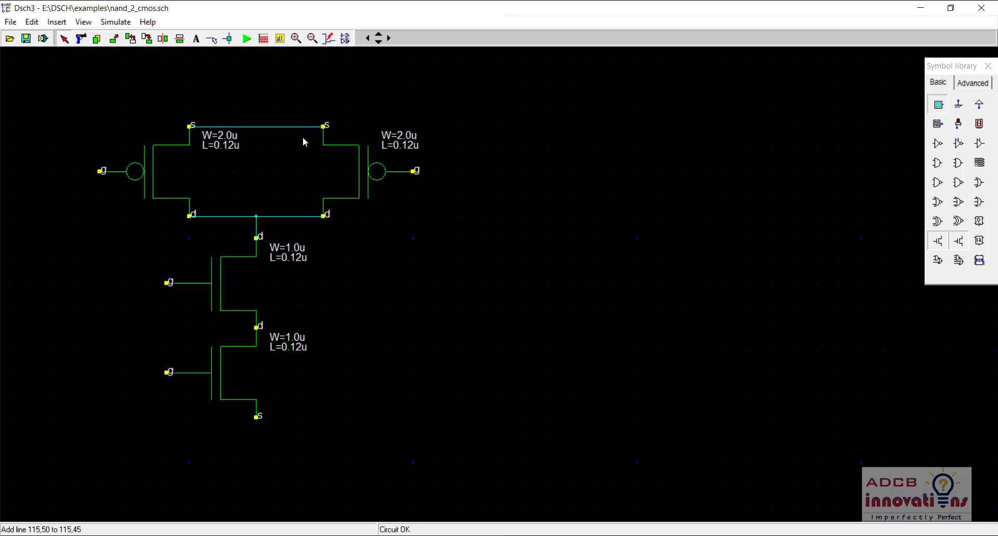
- Connect a VDD supply symbol to the line joining the PMOS sources and a ground symbol to the lower NMOS source
click(981, 106)
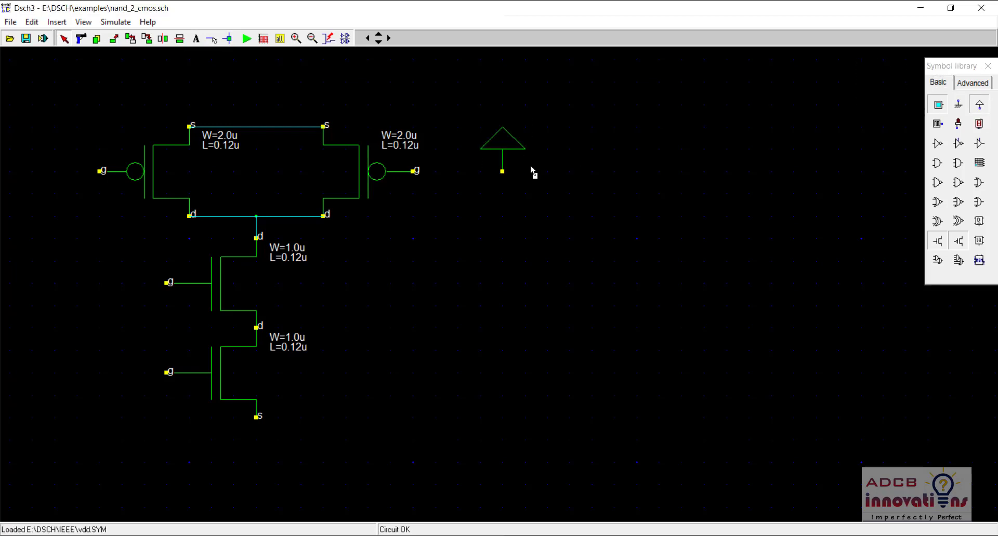
click(535, 168)
drag(303, 103, 262, 106)
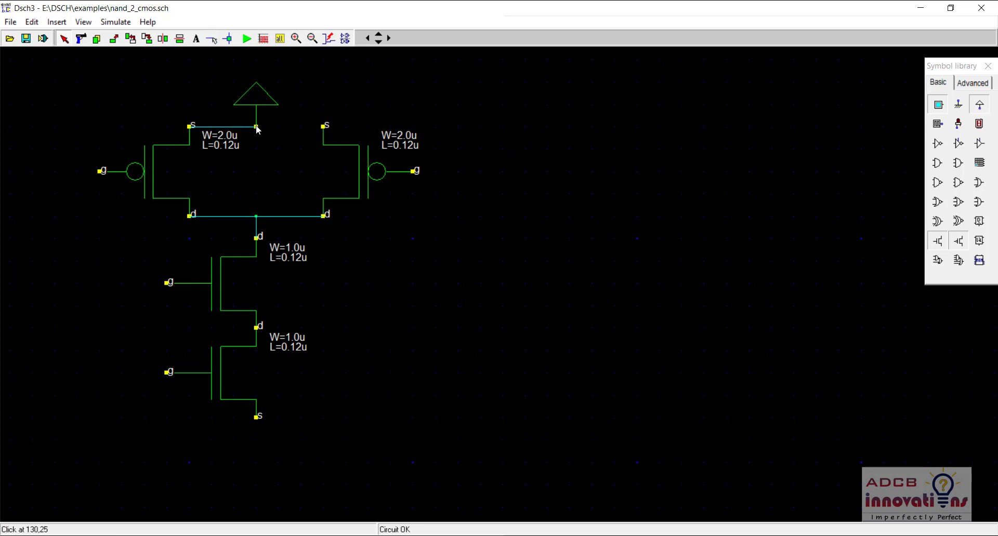
drag(258, 126, 323, 127)
click(958, 107)
drag(959, 110, 263, 442)
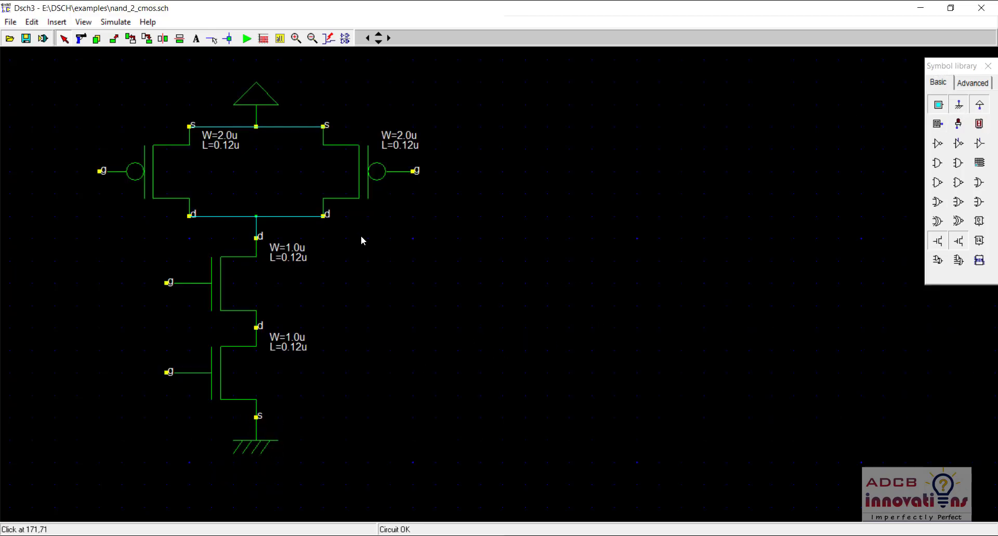
- Draw an output wire from the upper NMOS drain out past the PMOS pair and place a light symbol at its end
click(211, 39)
mouse_move(256, 239)
mouse_down()
mouse_move(579, 242)
mouse_move(569, 238)
mouse_up()
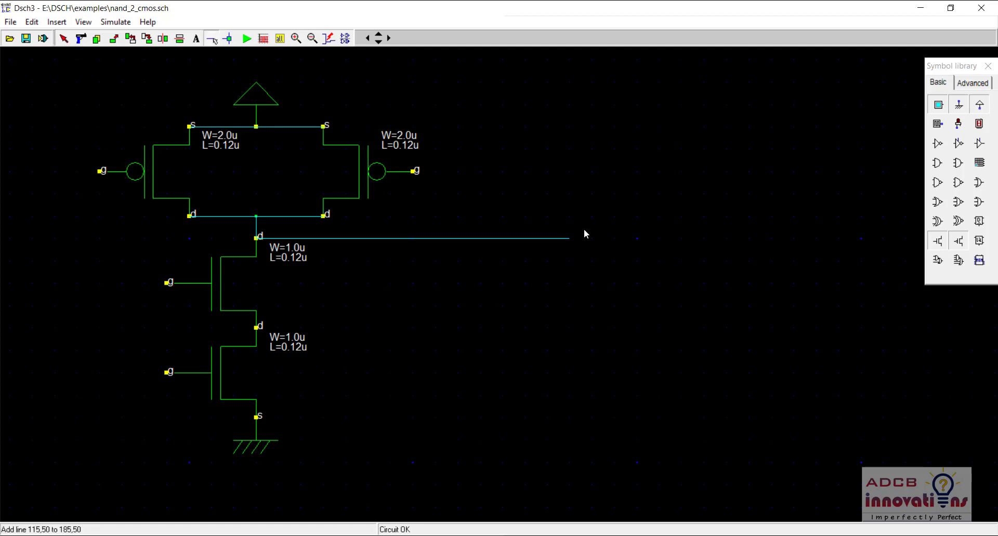
click(957, 127)
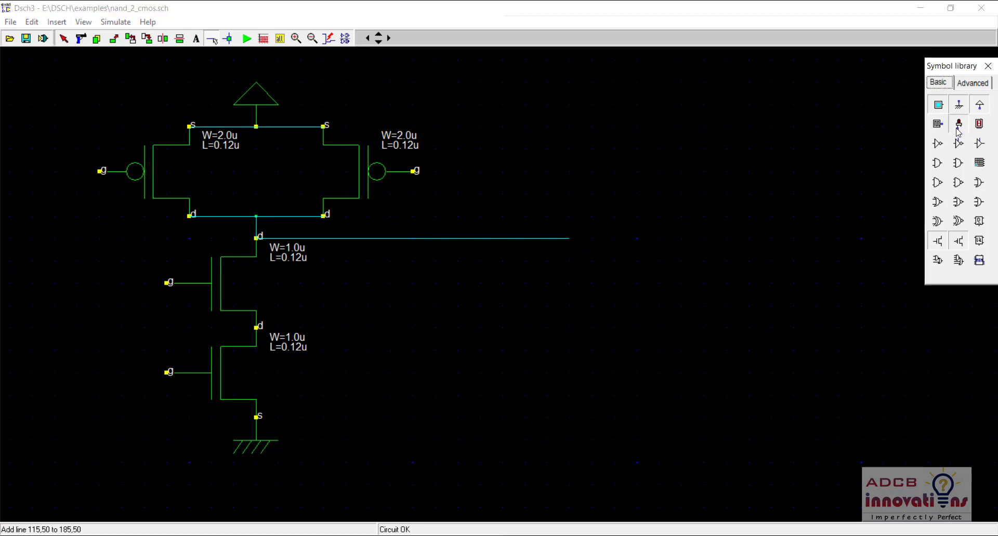
click(596, 242)
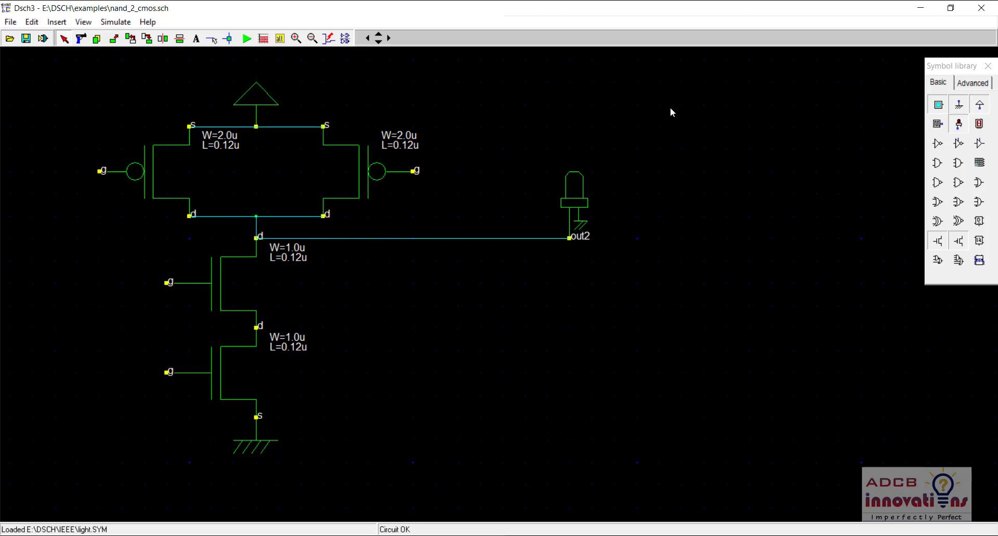
- Wire the first PMOS gate to the lower NMOS gate and the second PMOS gate to the upper NMOS gate around the circuit
click(213, 41)
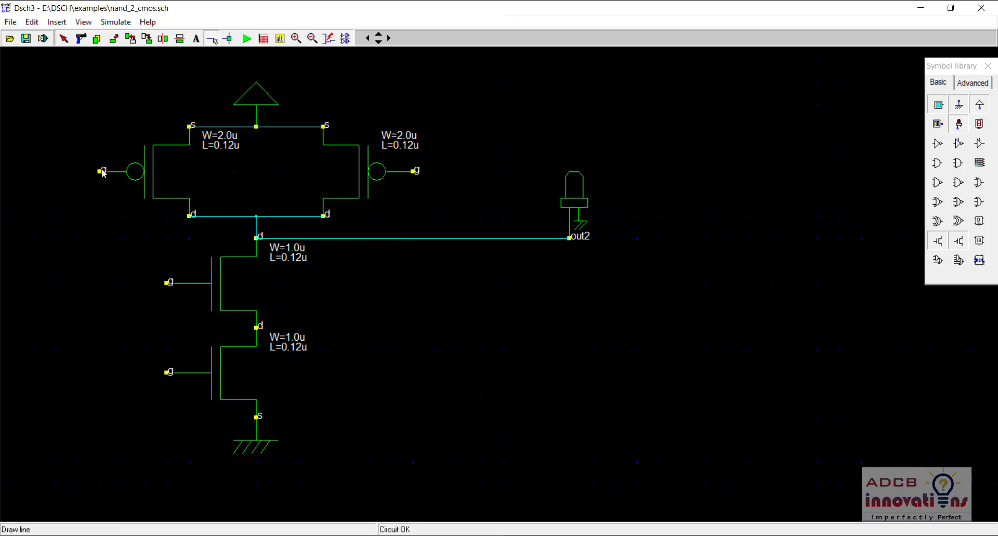
mouse_move(100, 173)
mouse_down()
mouse_move(101, 384)
mouse_move(99, 372)
mouse_move(167, 374)
mouse_up()
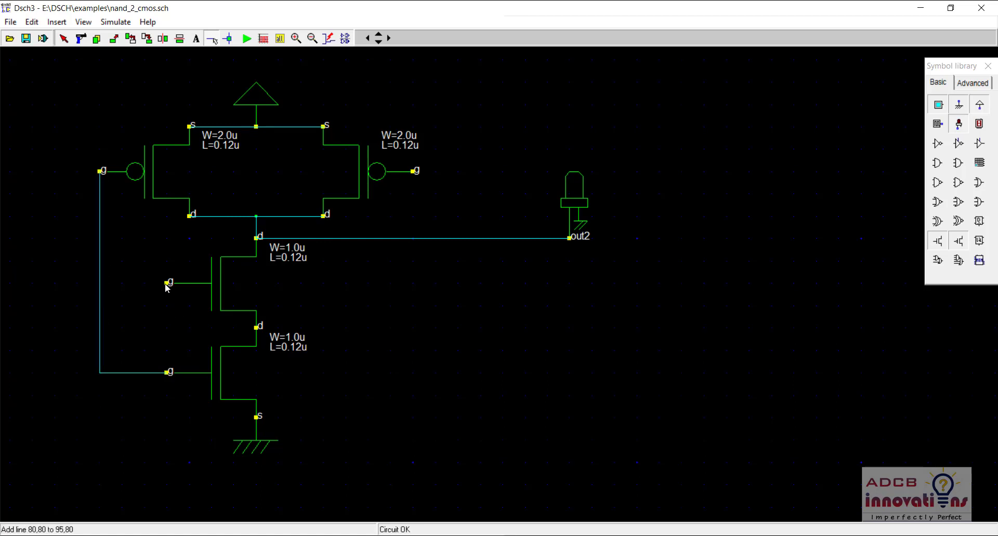
drag(167, 282, 434, 488)
click(121, 462)
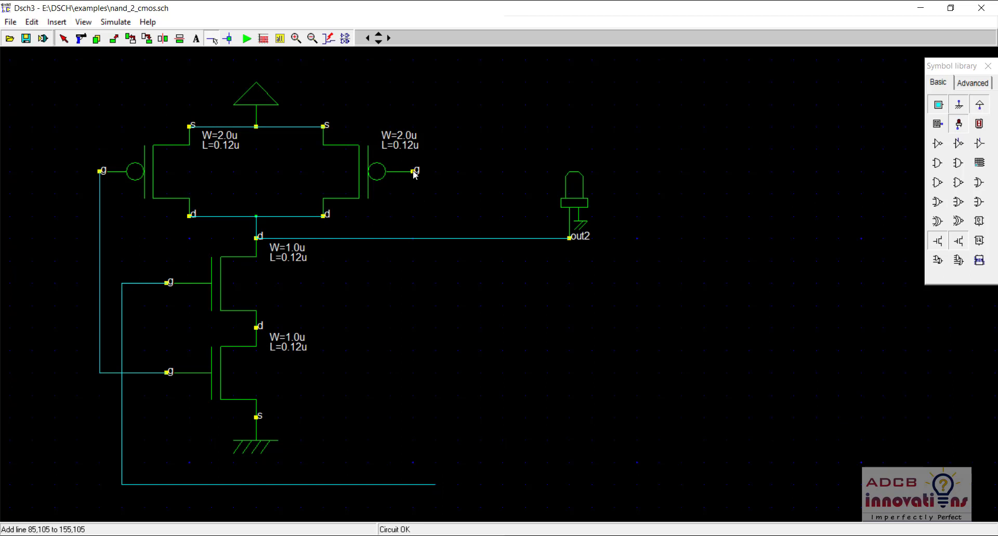
drag(414, 171, 412, 485)
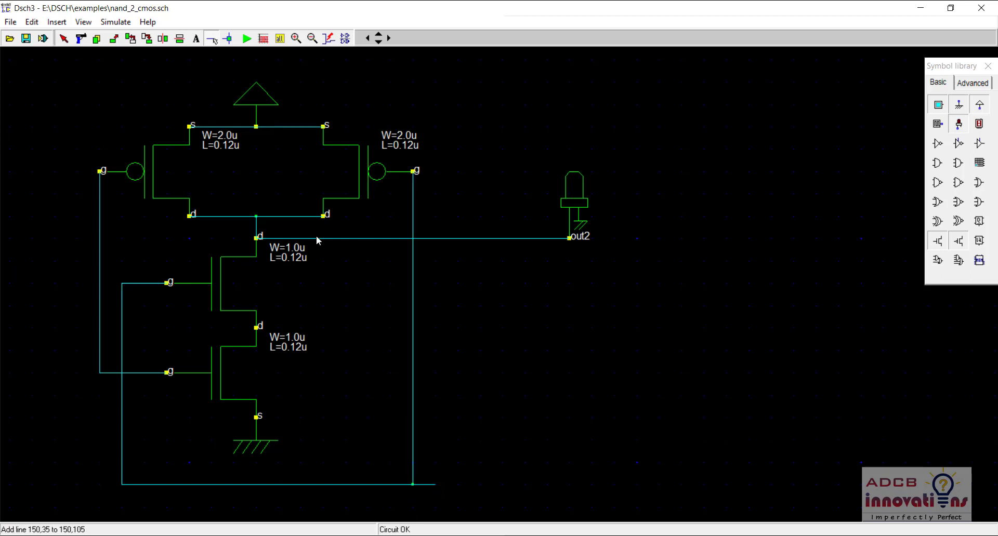
- Delete the wire stub extending beyond the corner of the second PMOS gate connection
click(81, 38)
click(429, 485)
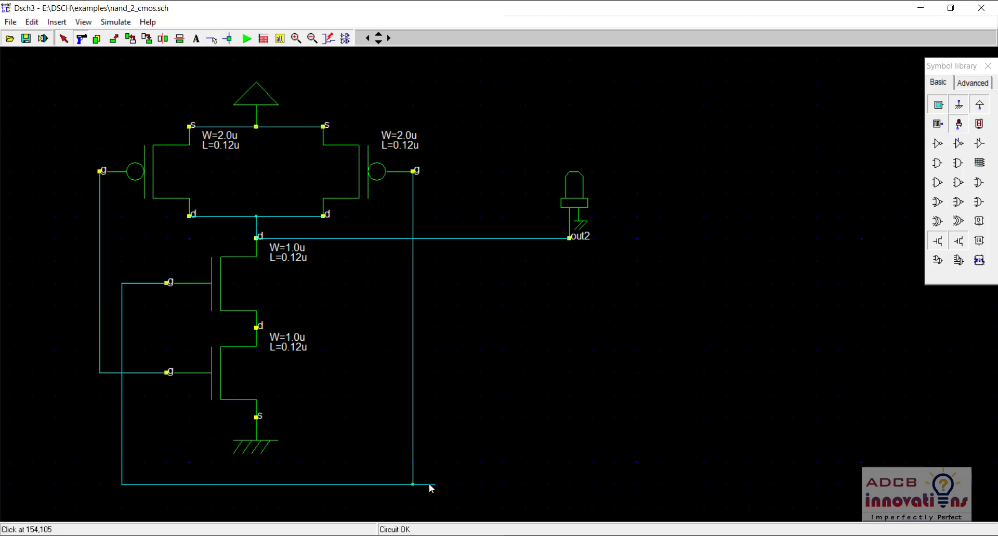
click(63, 38)
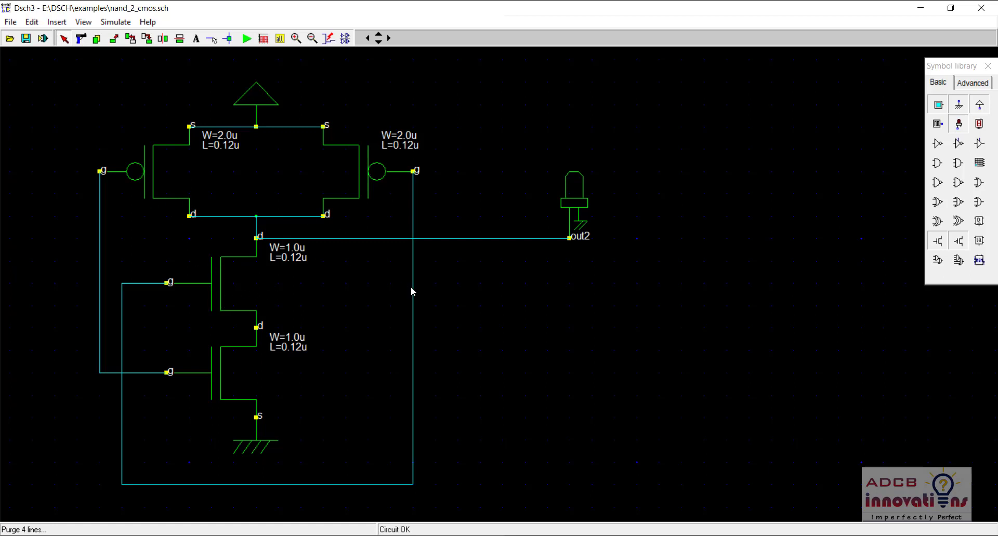
- Place two input buttons beside the transistors and wire the upper one to the first PMOS gate line, the lower one to the second gate line
click(941, 103)
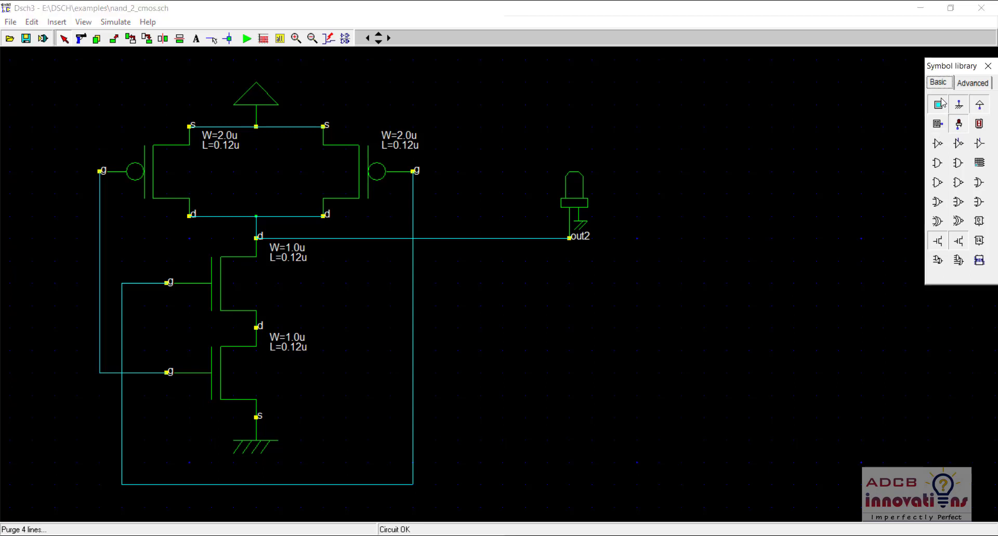
drag(939, 105, 45, 241)
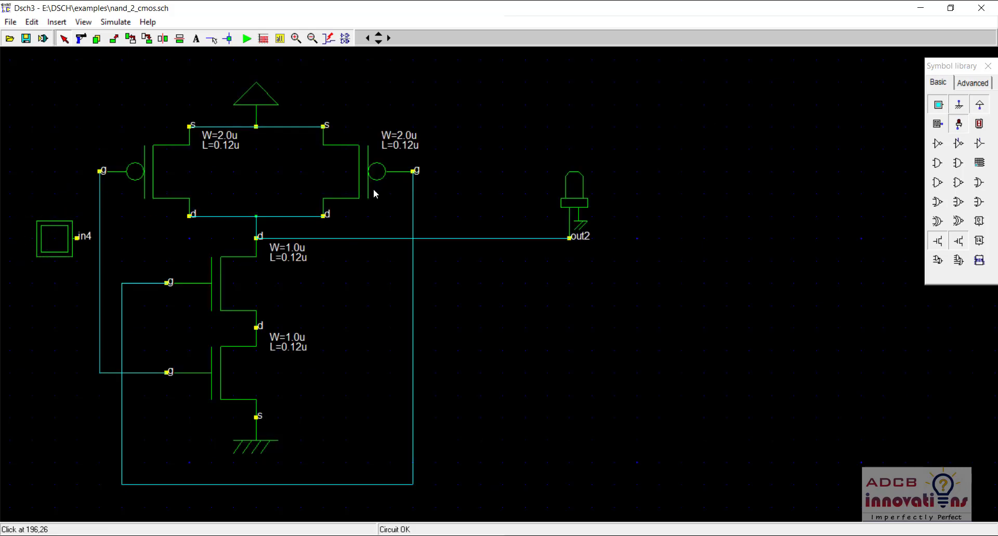
mouse_move(938, 106)
mouse_down()
mouse_move(446, 260)
mouse_move(398, 307)
mouse_move(223, 344)
mouse_move(52, 432)
mouse_up()
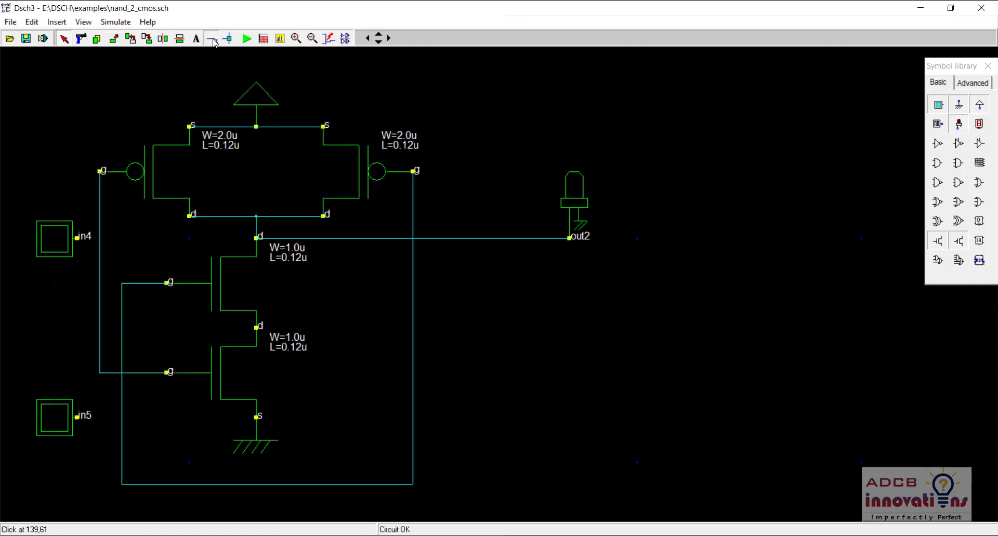
click(211, 39)
drag(77, 237, 99, 238)
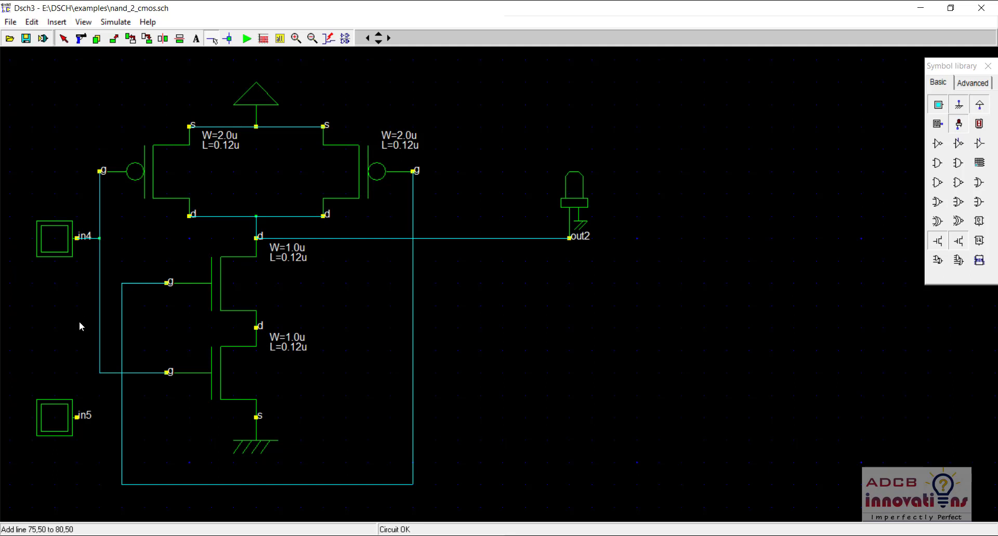
drag(77, 416, 122, 419)
- Run the simulation and toggle in4 and in5 through all input combinations to check the NAND output light
click(247, 38)
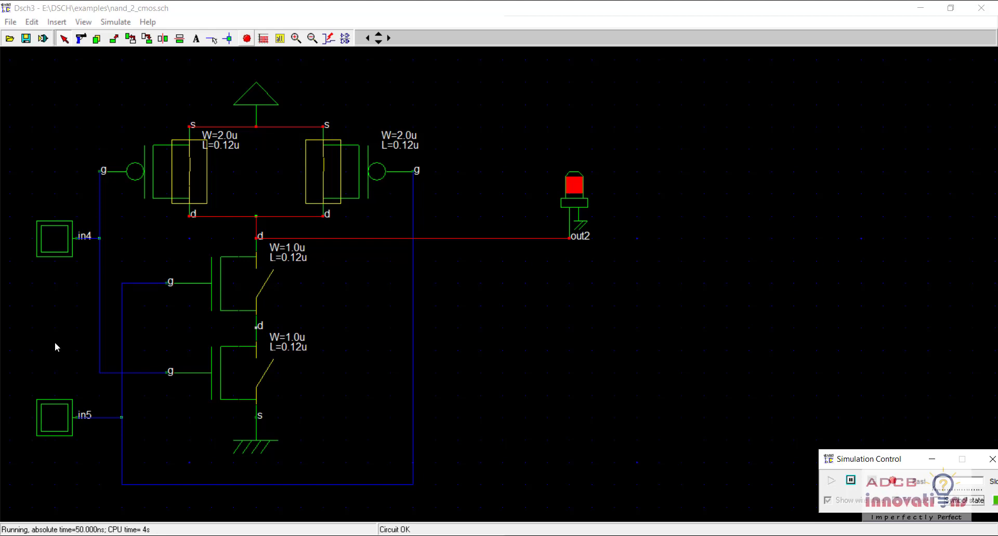
click(62, 237)
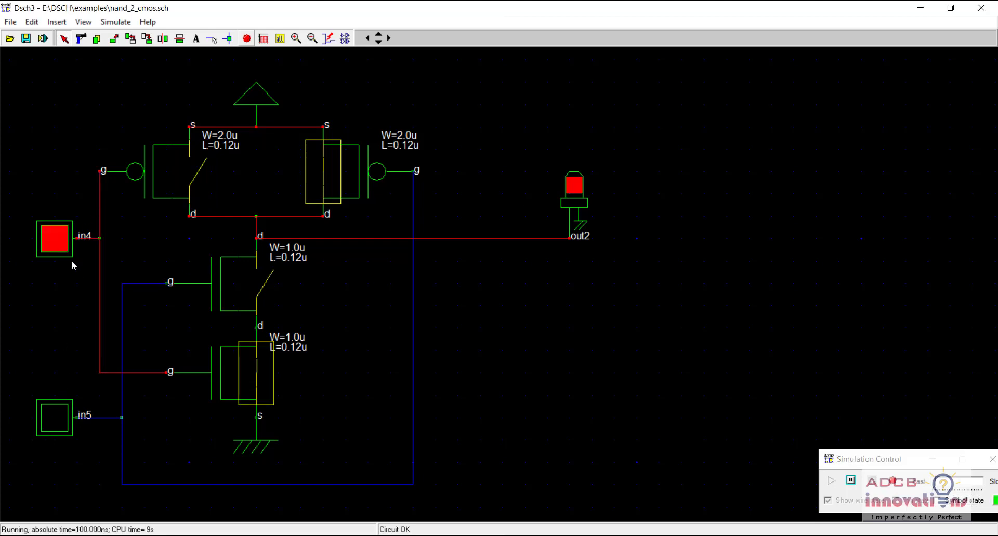
click(46, 235)
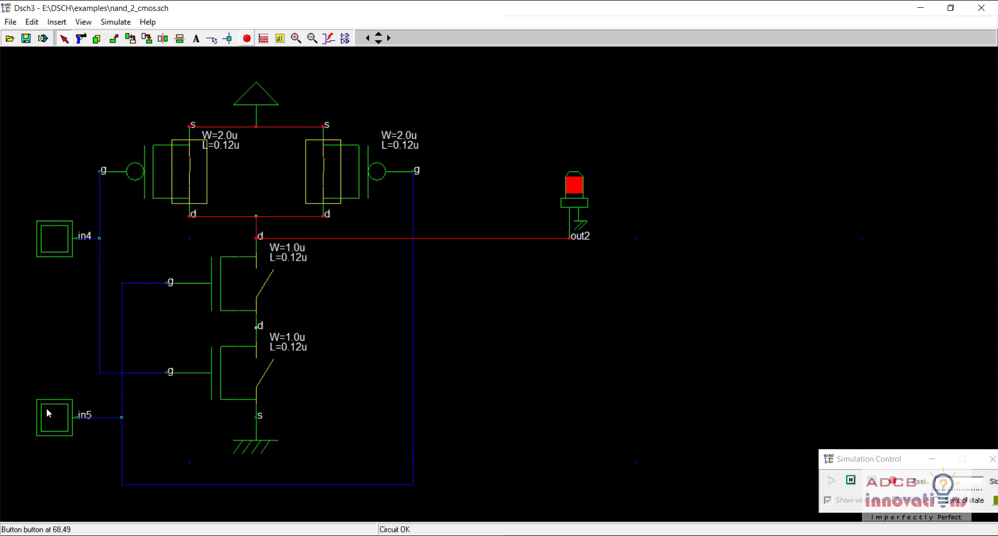
click(49, 416)
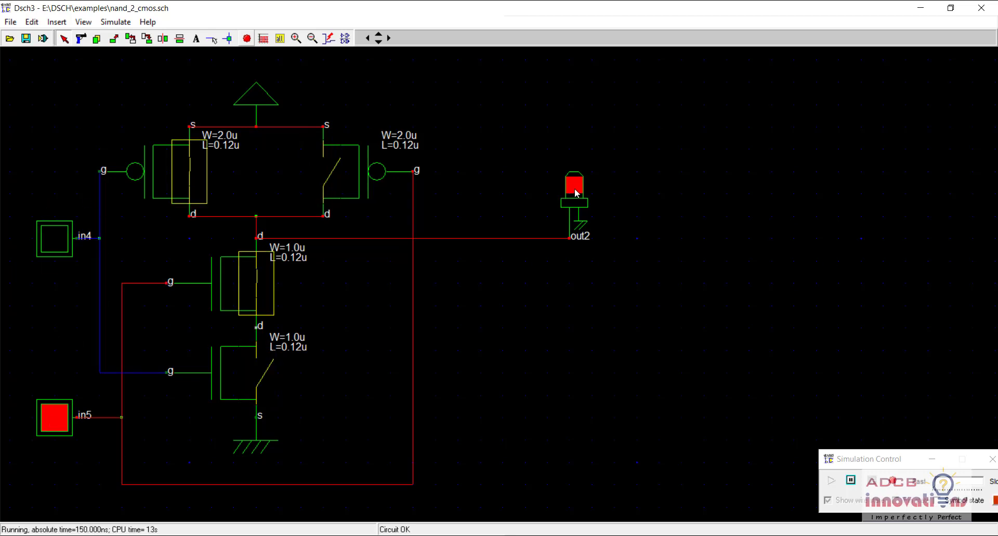
click(64, 232)
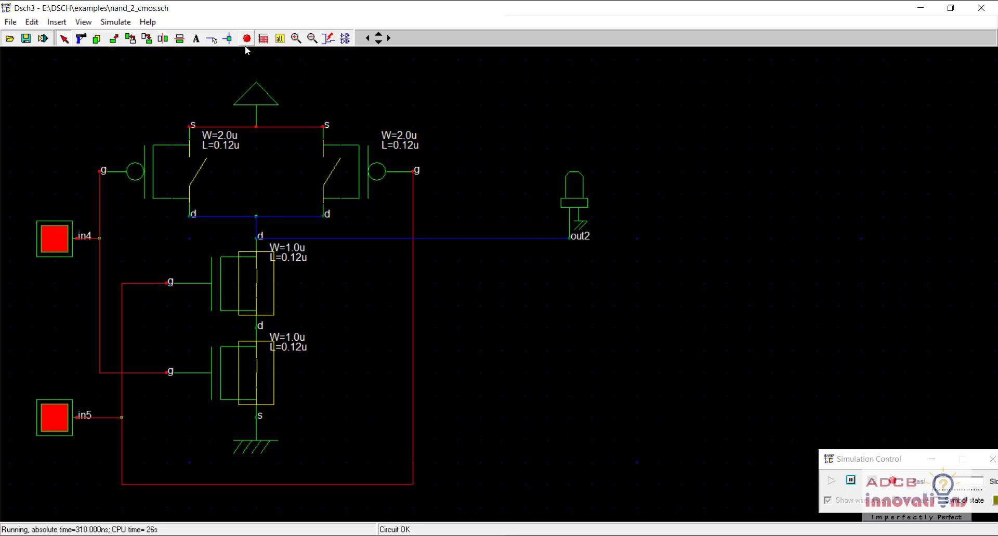
- Switch off in4 and in5 to check the NAND output light, and stop the simulation
click(60, 245)
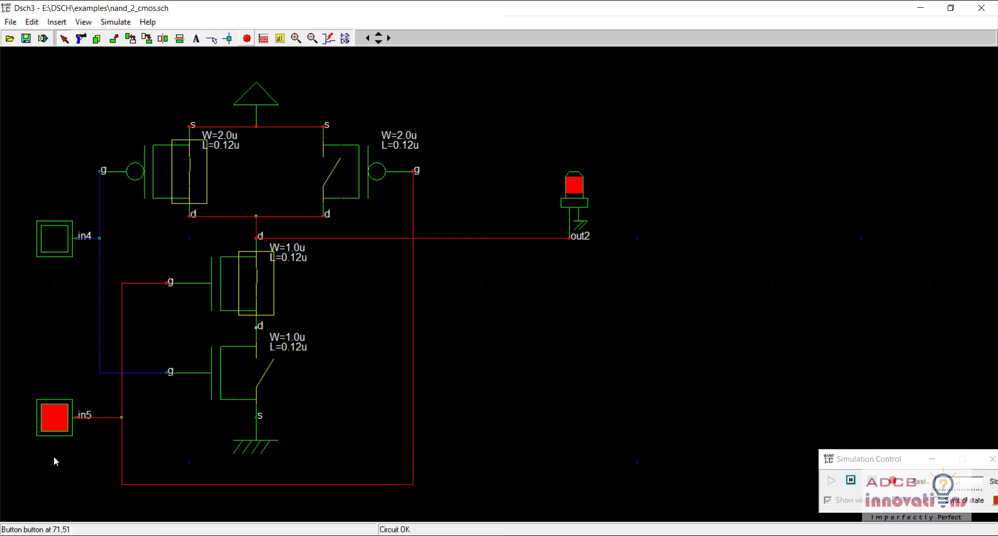
click(57, 417)
click(246, 40)
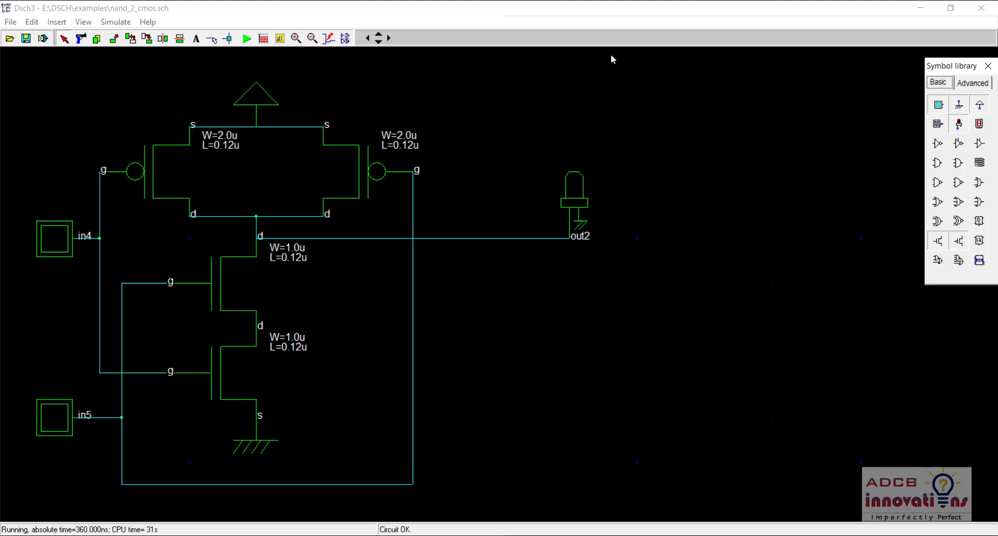
- Delete the PMOS drain wires, the out2 wire, and the line running from the second PMOS gate around below the ground symbol
click(81, 39)
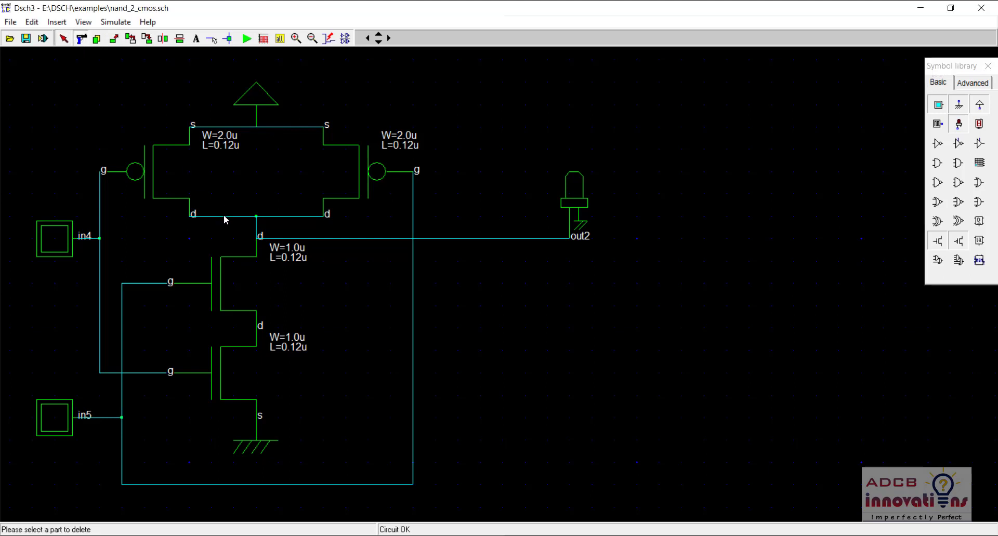
click(224, 216)
click(293, 220)
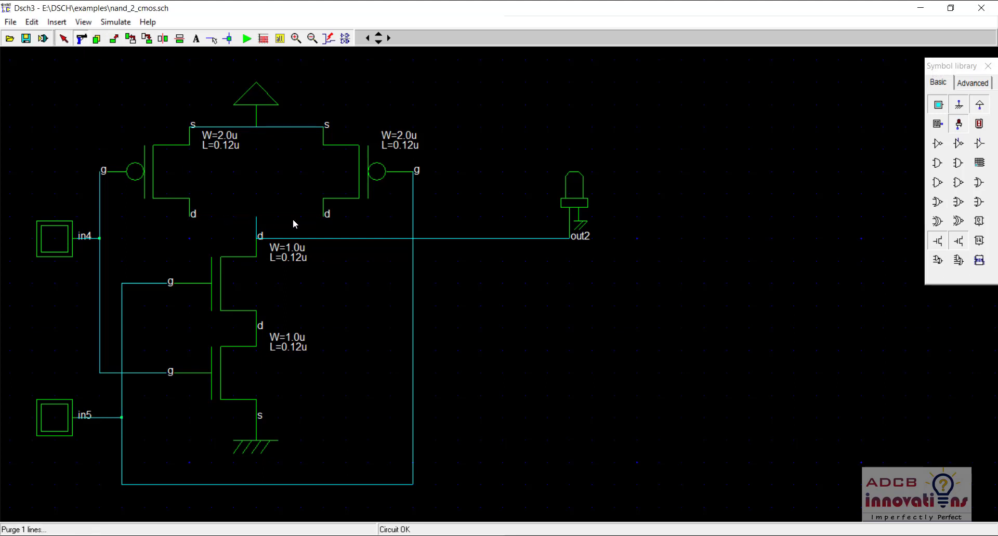
click(257, 228)
click(335, 239)
click(413, 227)
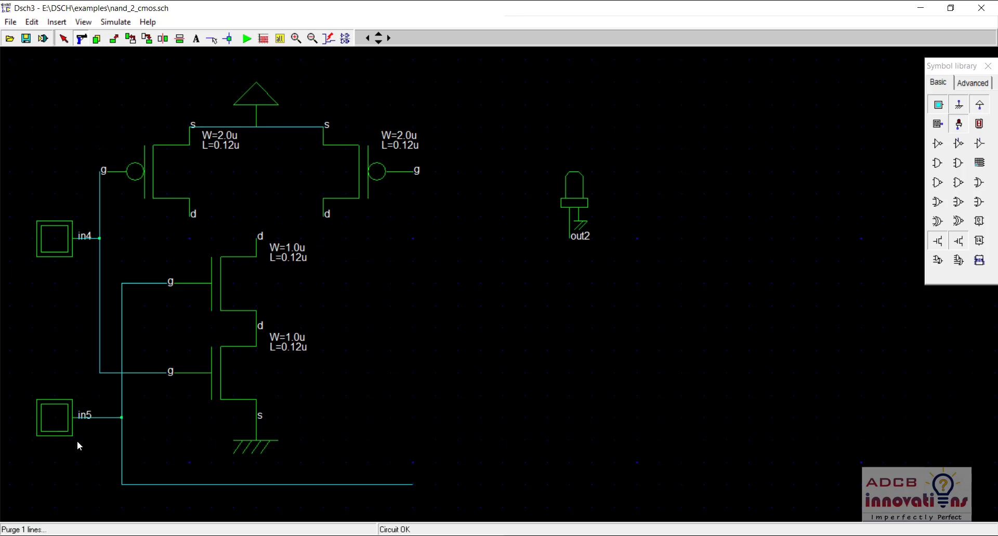
click(155, 485)
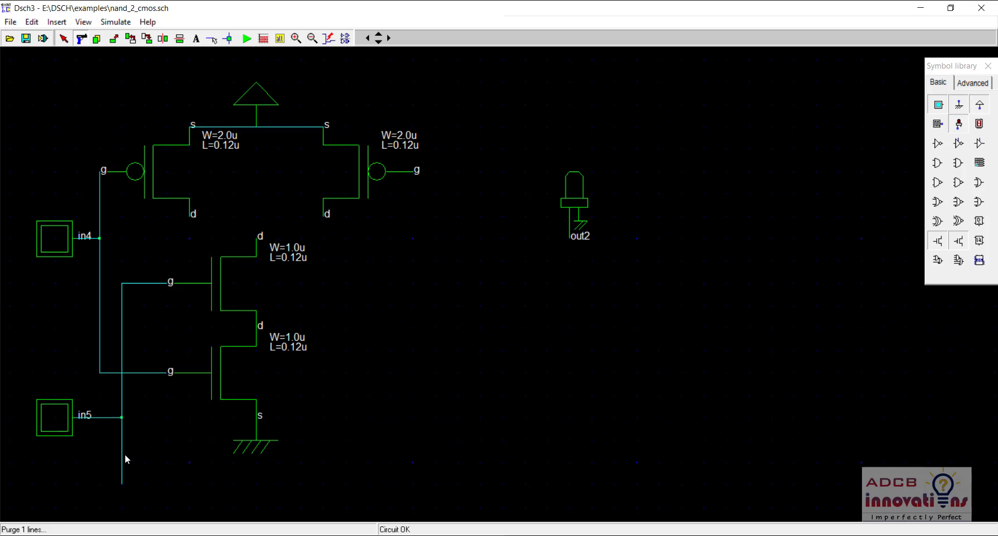
- Delete the in5 wire, the remaining gate wires of the NMOS and first PMOS transistors, and the wire joining the PMOS sources
click(104, 415)
click(121, 386)
click(117, 372)
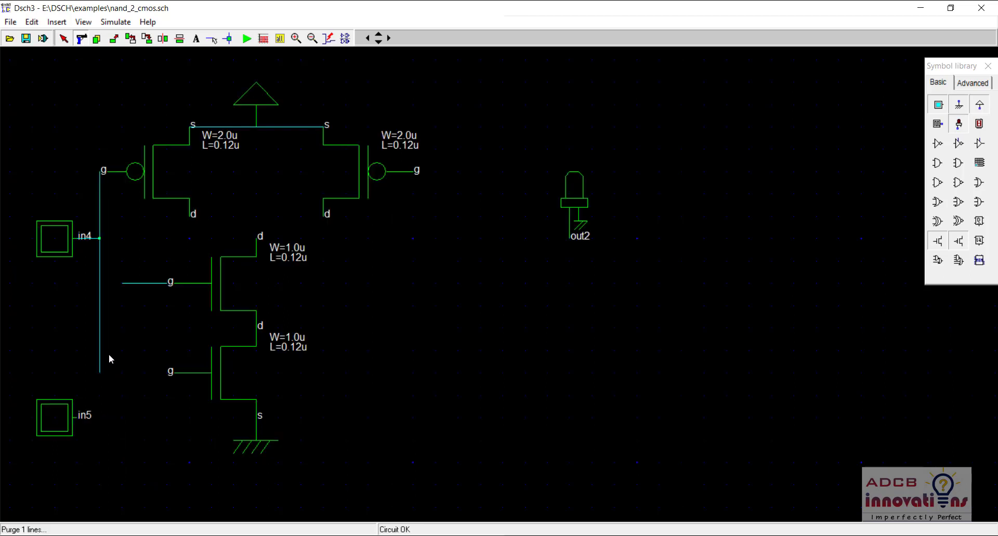
click(99, 329)
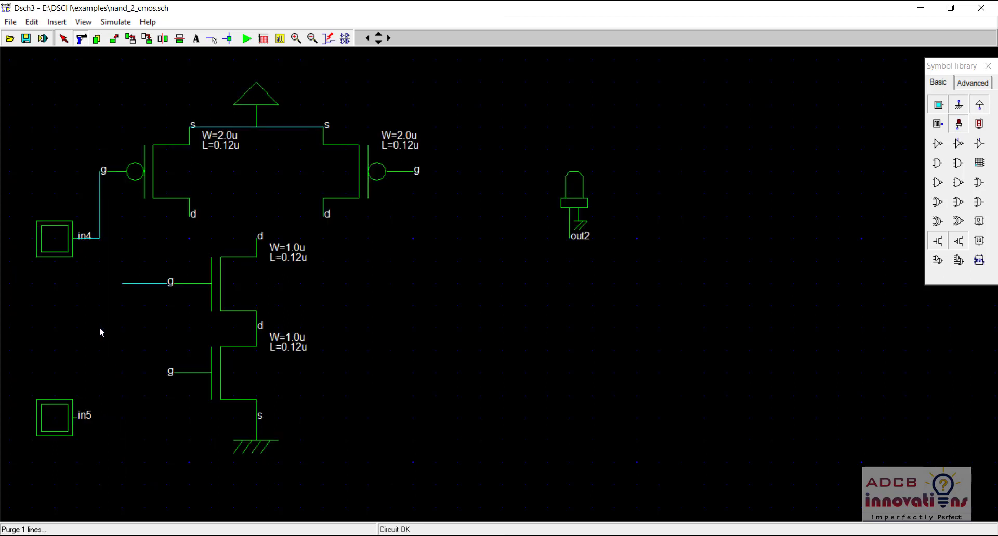
click(144, 284)
click(100, 199)
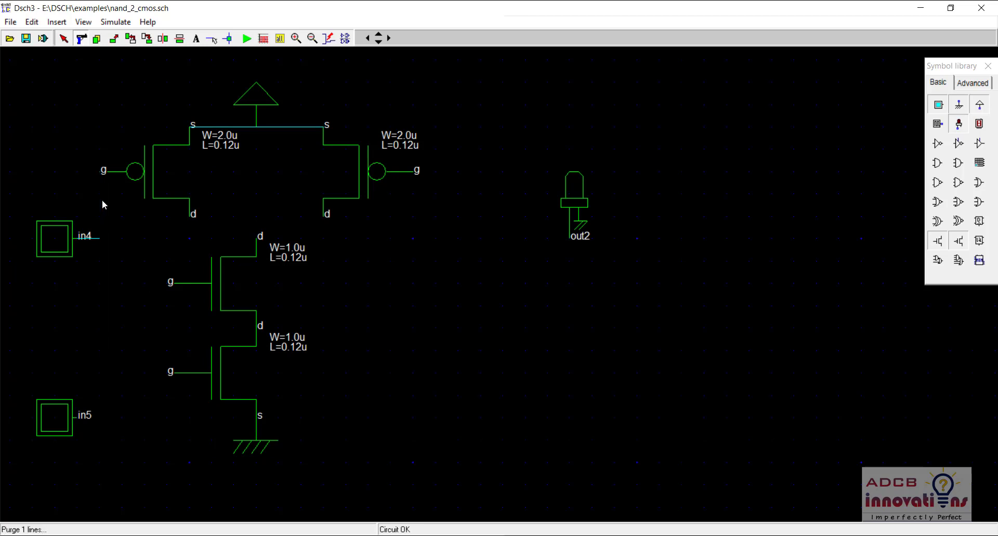
click(286, 127)
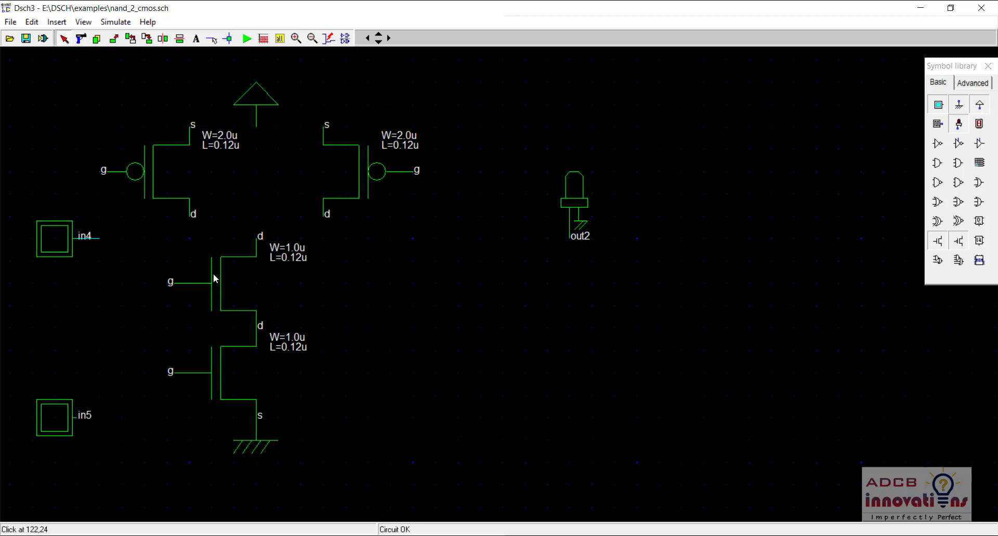
- Move the two stacked NMOS transistors side by side above the ground symbol
drag(213, 274, 115, 337)
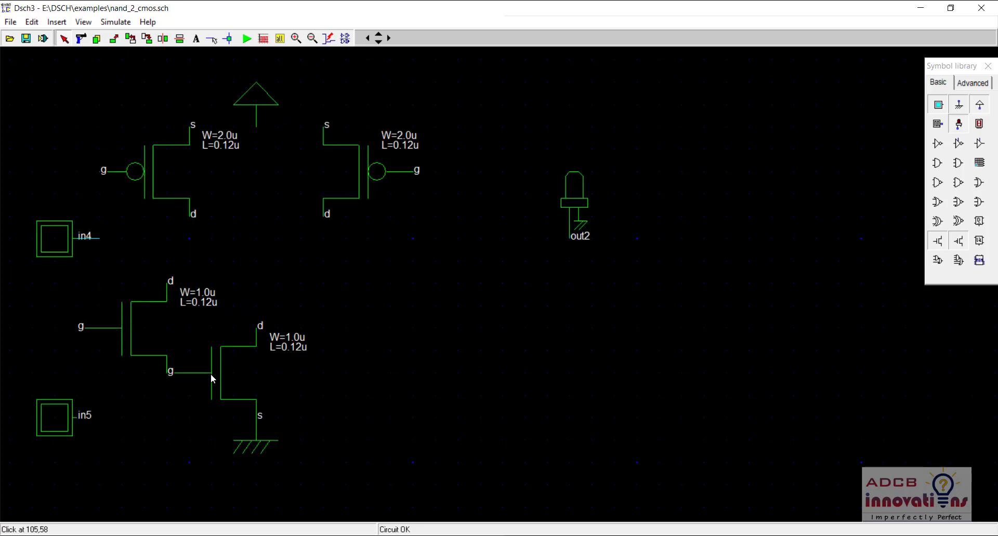
drag(210, 373, 344, 329)
click(123, 329)
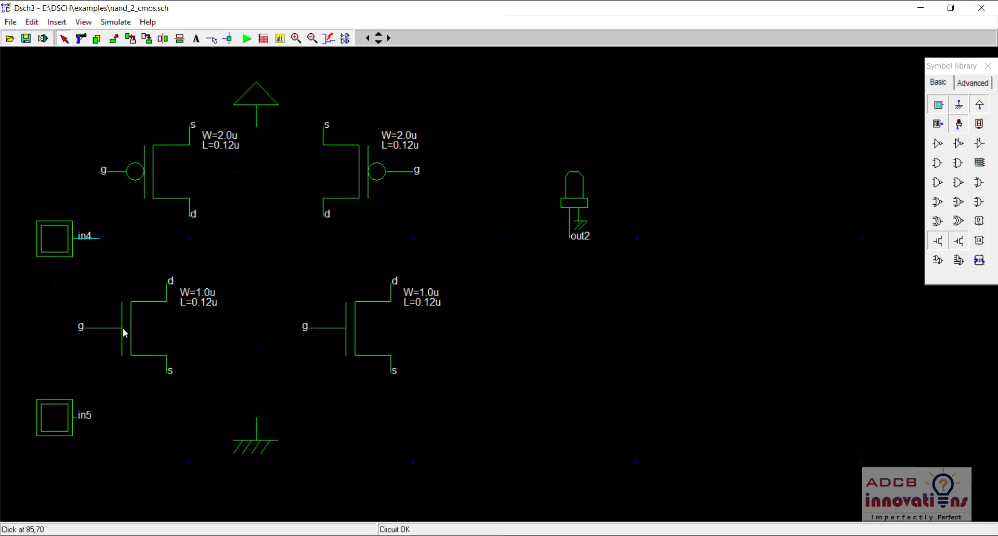
drag(122, 328, 186, 352)
drag(344, 335, 299, 357)
- Stack the PMOS transistors in series under the supply, flipping the second one and placing it below the first
drag(144, 173, 216, 169)
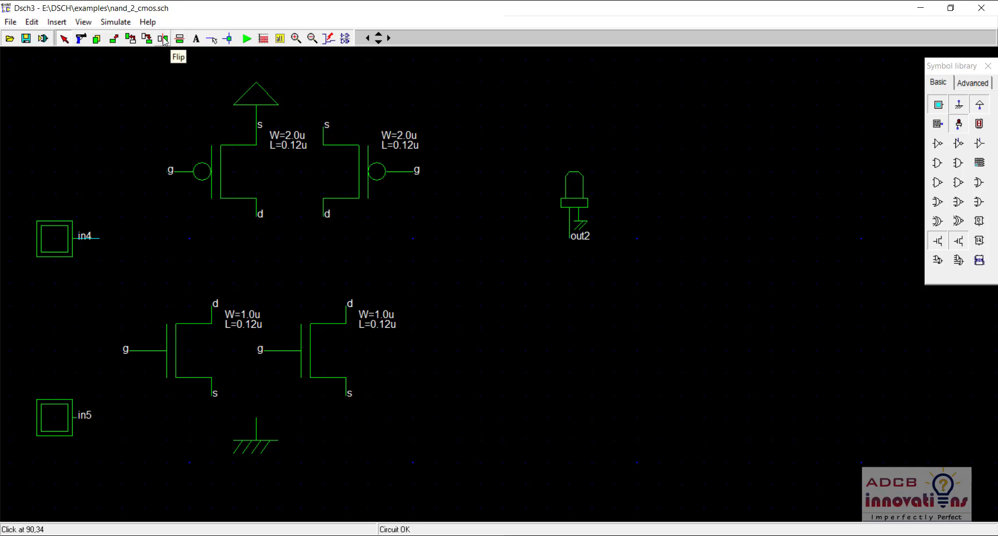
click(179, 39)
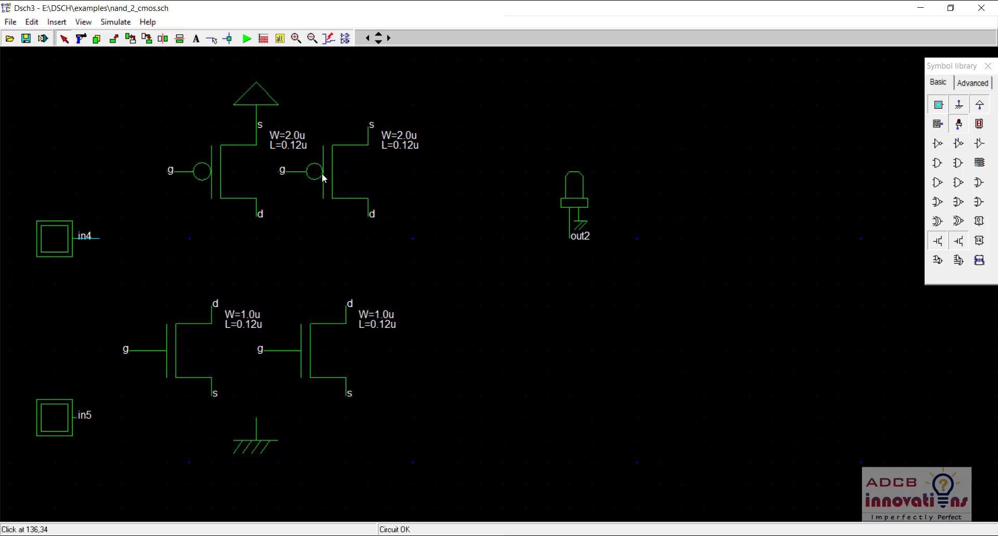
drag(322, 175, 206, 254)
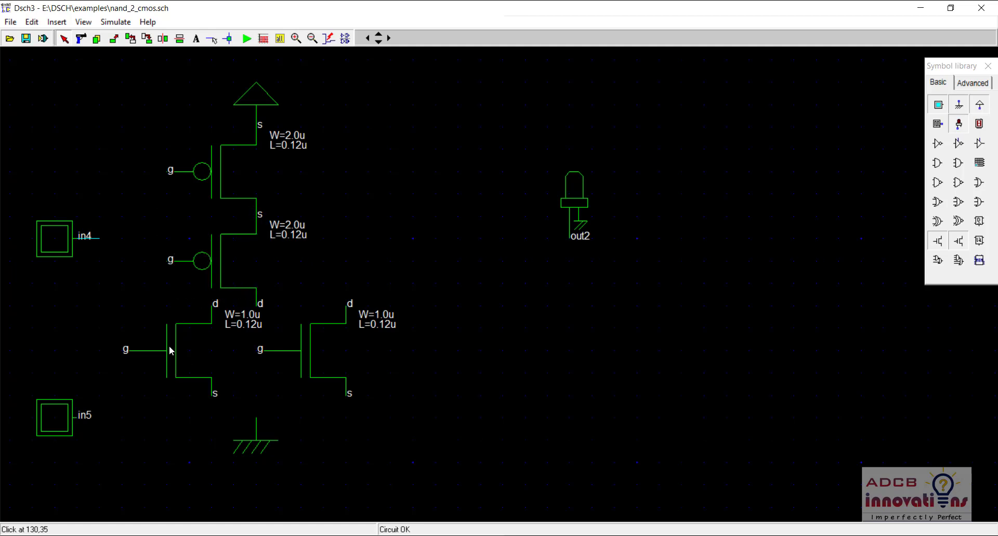
- Lower both NMOS transistors to the ground terminal's level, flip the second one, and space them evenly around the ground symbol
drag(169, 346, 154, 367)
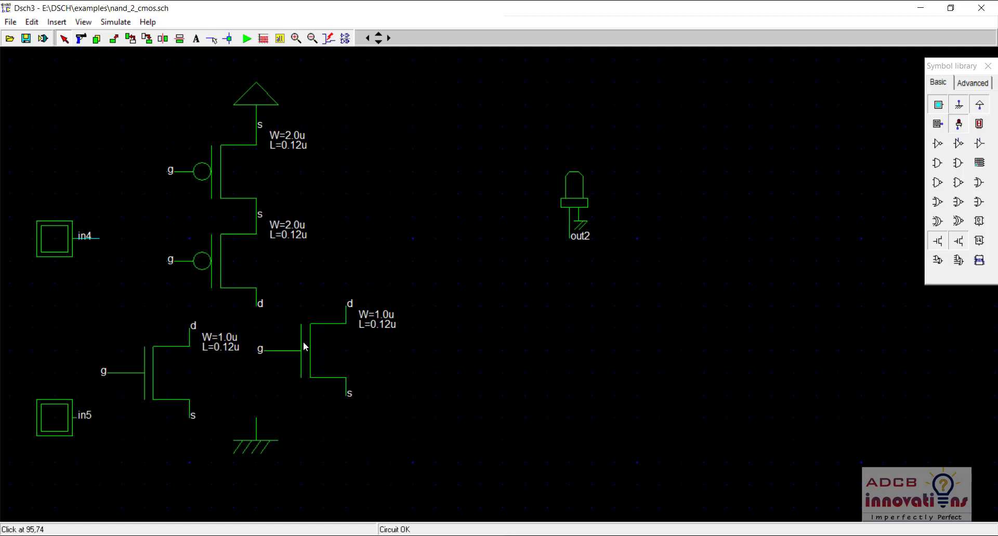
drag(303, 343, 302, 366)
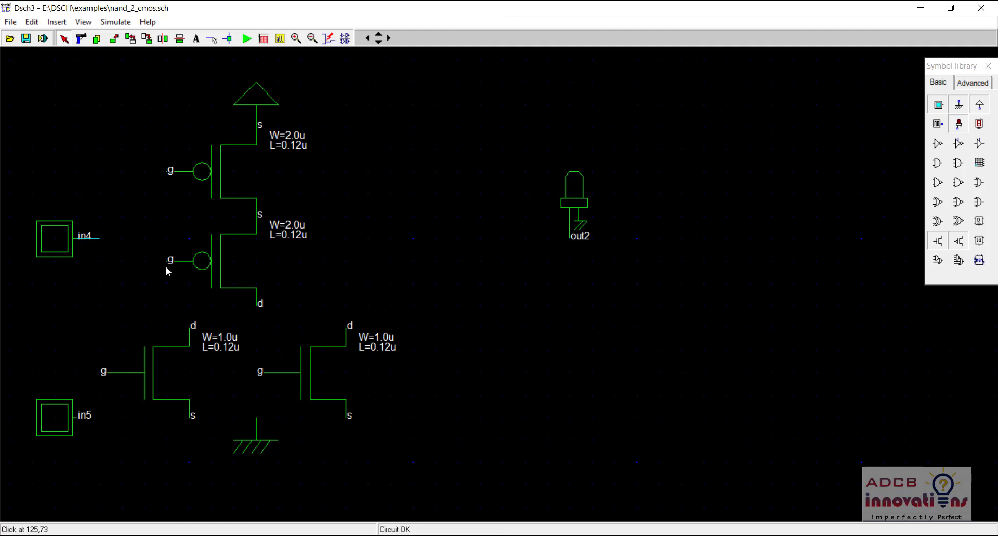
click(163, 39)
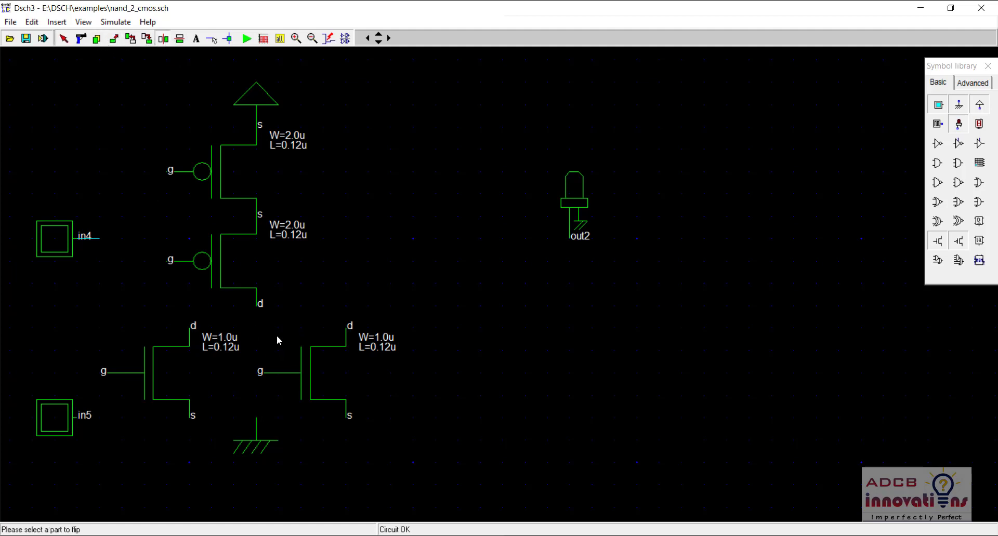
click(300, 372)
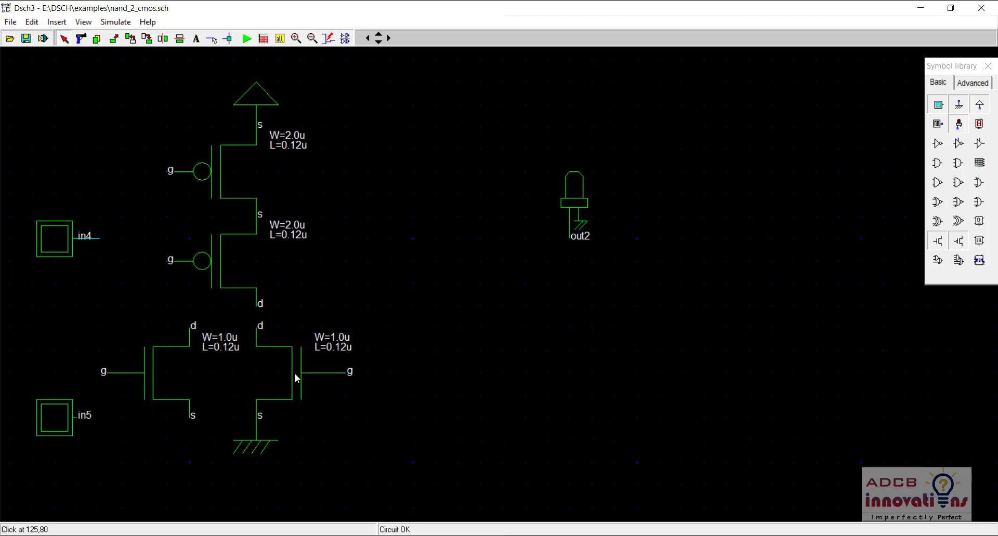
drag(294, 373, 341, 370)
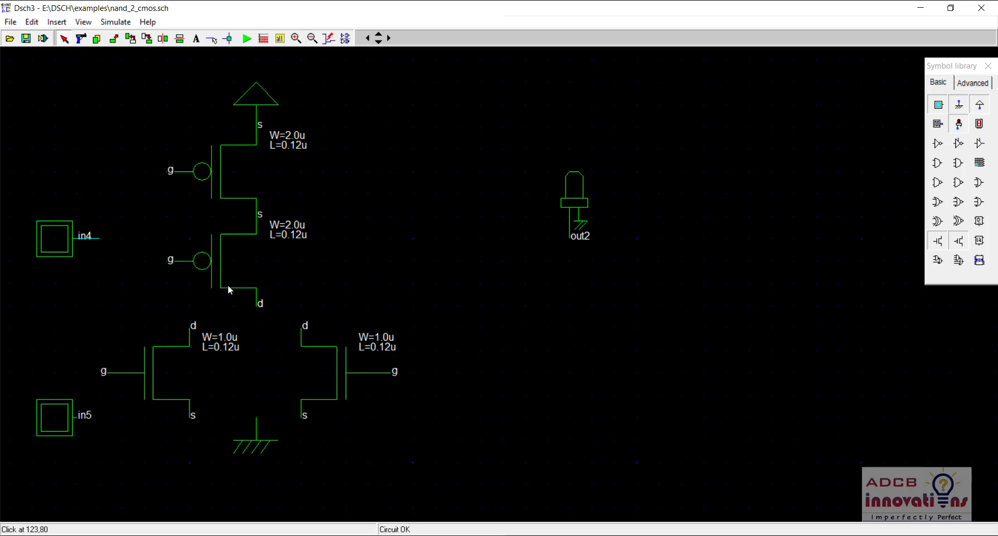
- Wire the NMOS drains together and the sources together at ground, and connect the lower PMOS drain to the common drain line
click(212, 42)
drag(193, 327, 302, 330)
drag(189, 417, 303, 416)
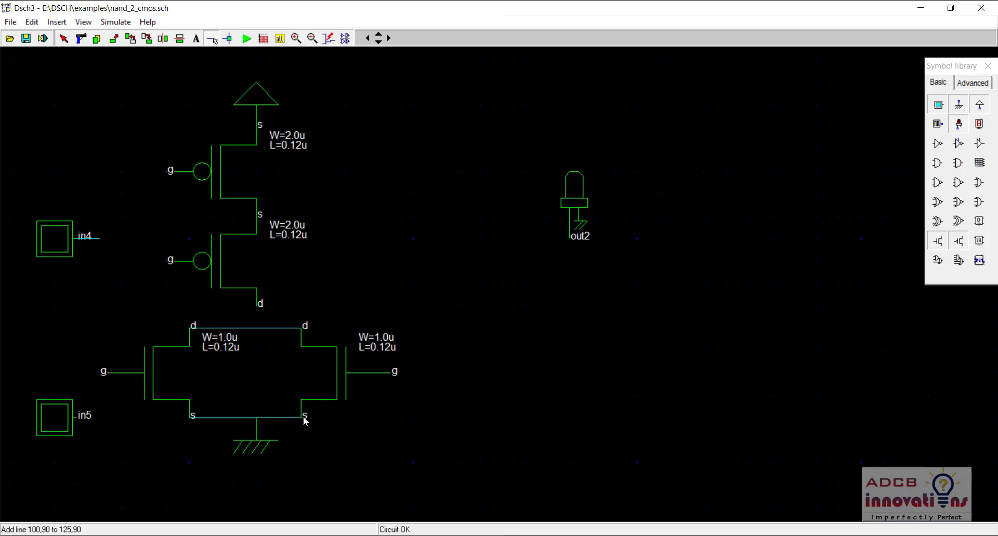
click(256, 305)
drag(258, 326, 258, 327)
- Try to add connection points between the two PMOS transistors and at the lower PMOS drain
click(228, 39)
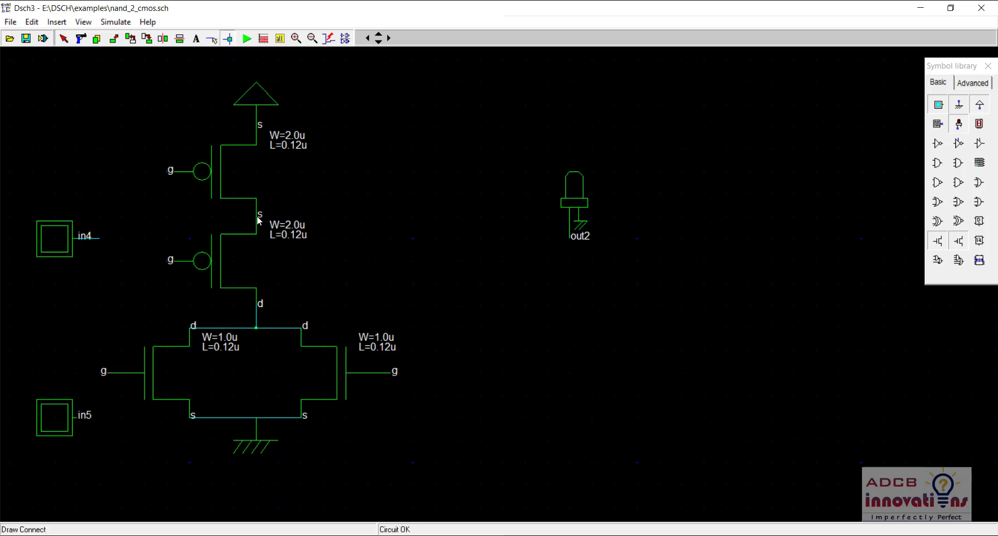
click(257, 217)
click(257, 306)
click(296, 39)
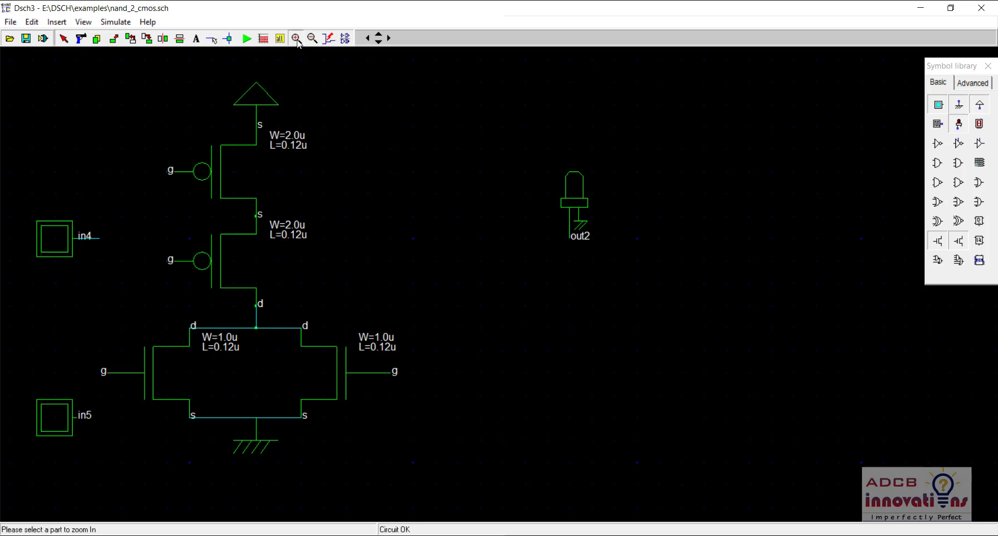
click(296, 40)
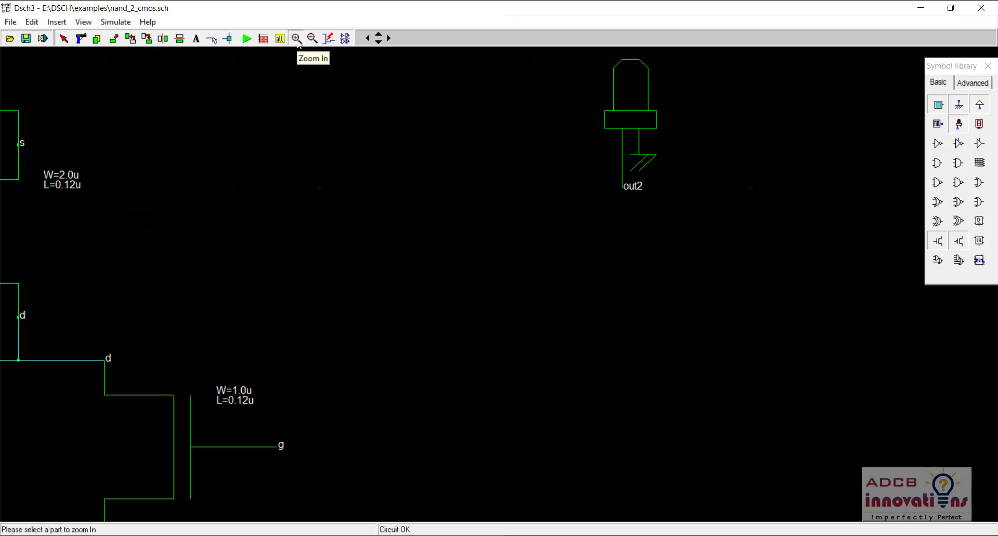
click(313, 39)
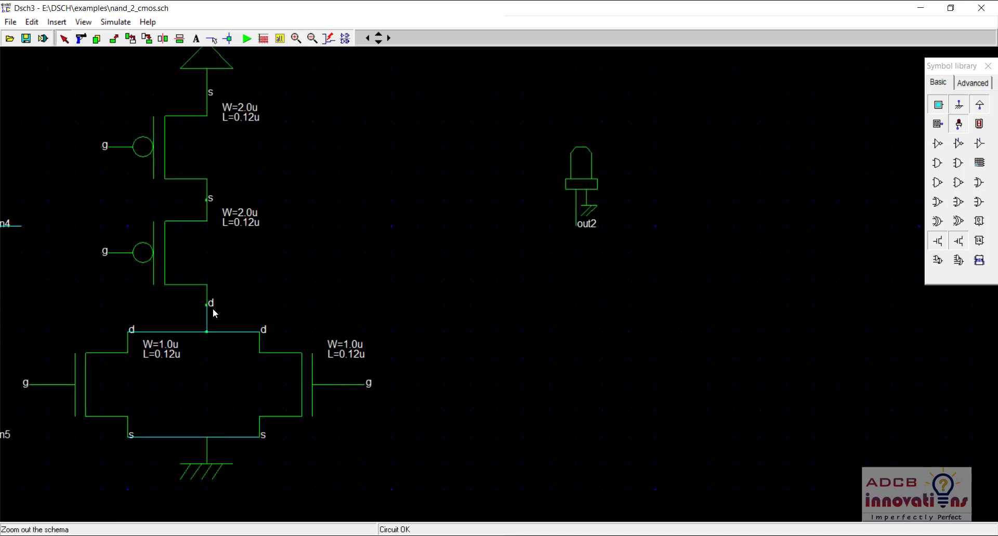
click(129, 335)
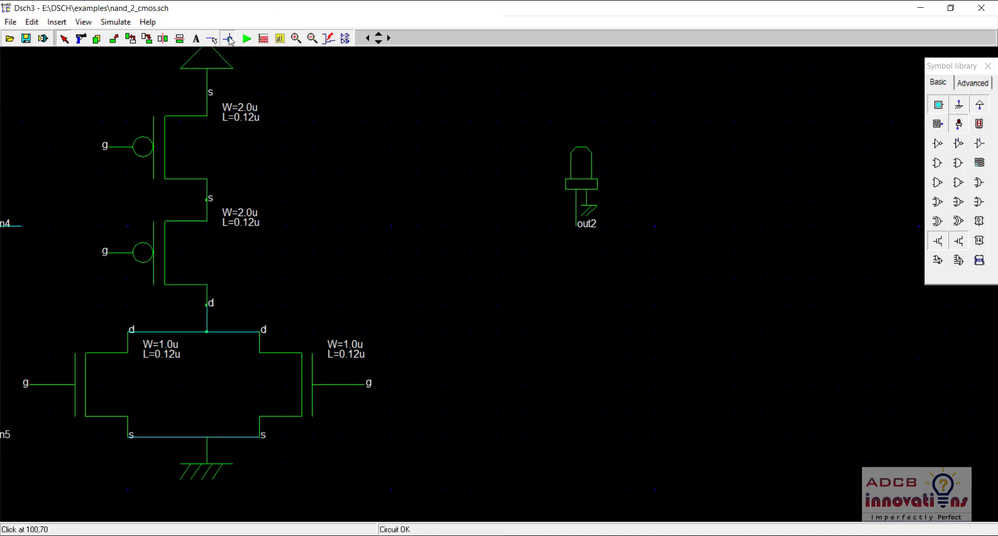
- Try to add connection points at the NMOS drains and sources, the ground terminal, and the supply terminal
click(228, 39)
click(128, 331)
click(128, 437)
click(259, 331)
click(259, 437)
click(207, 437)
click(206, 93)
click(312, 39)
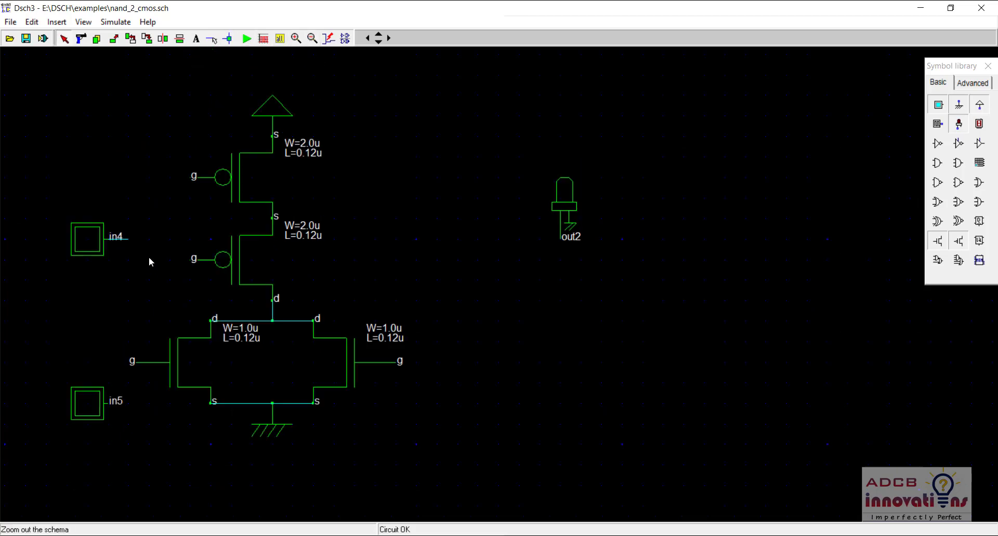
- Wire the upper PMOS gate past the in4 line to the gate of the first NMOS
click(211, 39)
click(192, 180)
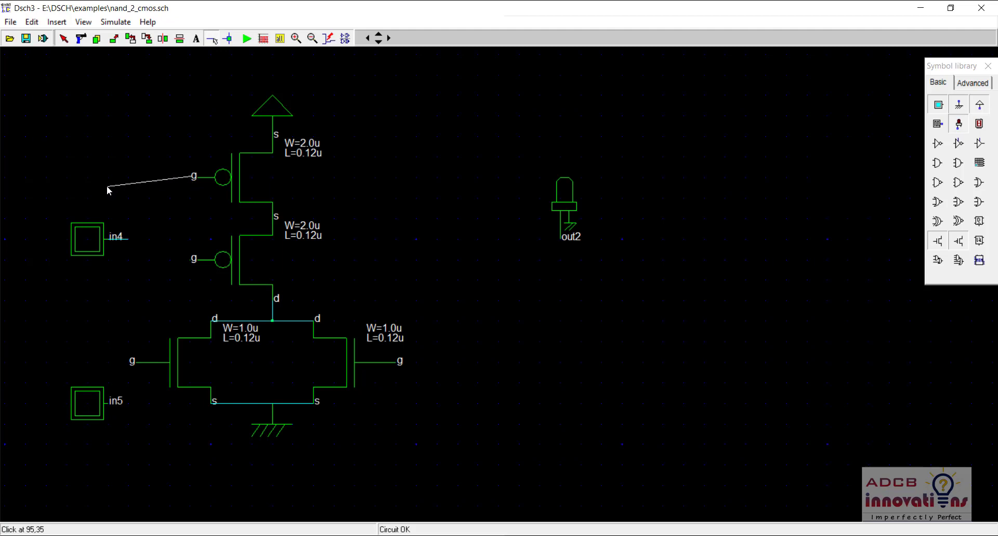
click(126, 175)
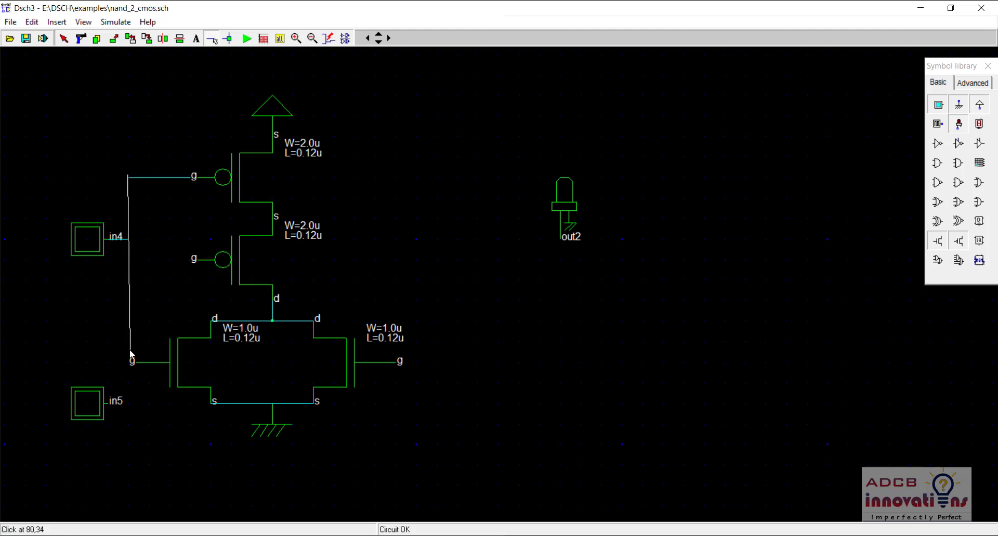
click(134, 362)
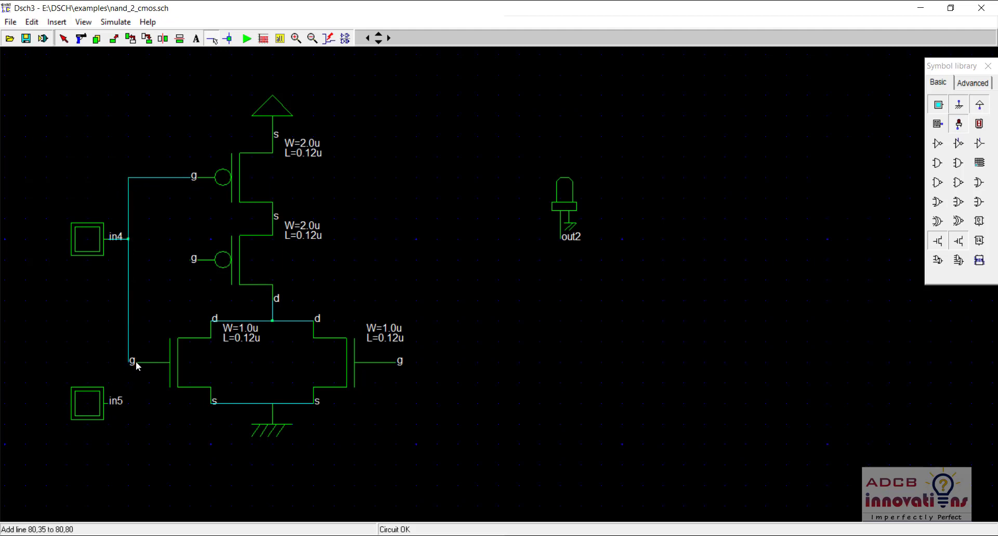
click(129, 363)
- Extend the in4 wire over the upper PMOS gate lead and add a connection point on it
click(215, 40)
click(191, 179)
click(187, 178)
click(204, 176)
click(227, 39)
click(209, 178)
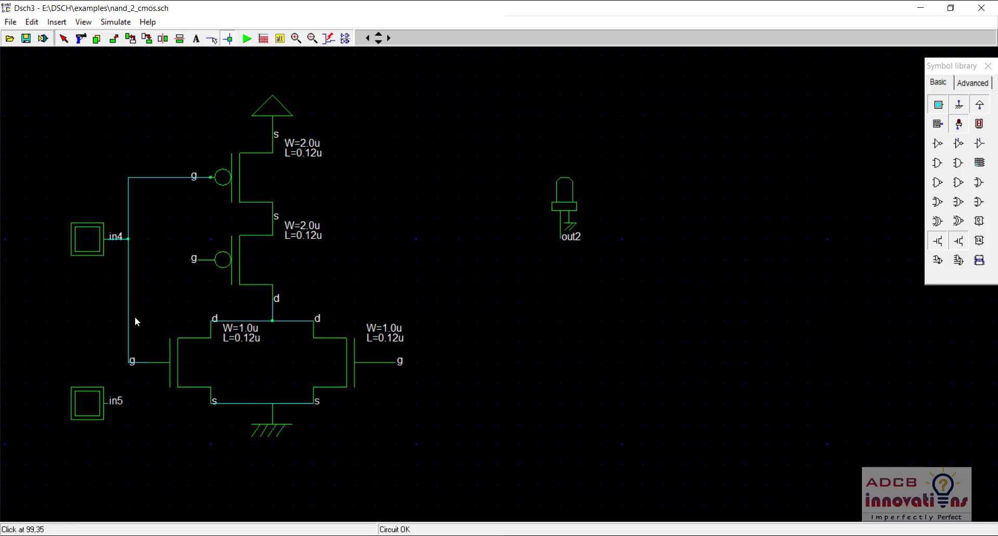
- Wire the lower PMOS gate around the input buttons and beneath the ground symbol to the gate of the second NMOS
click(211, 38)
drag(196, 262, 400, 424)
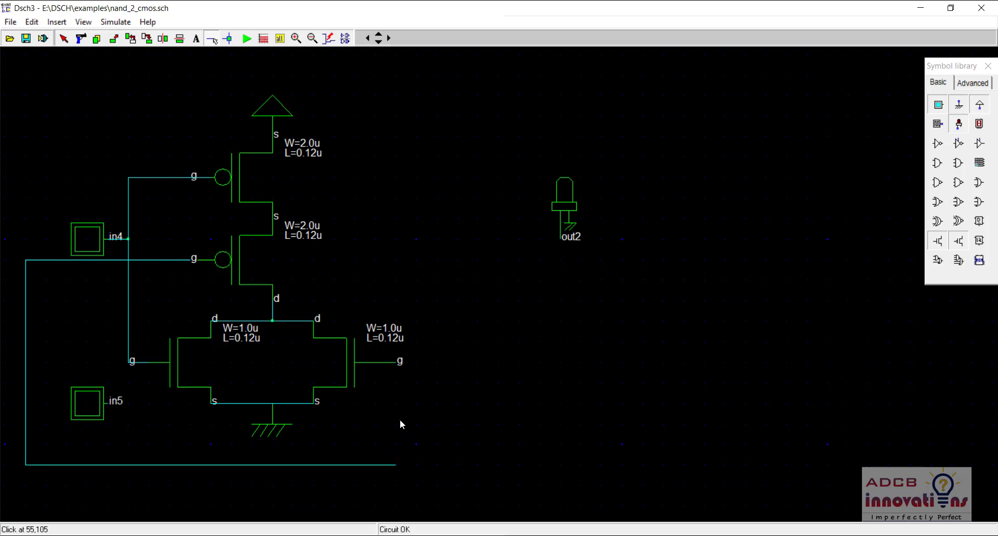
drag(395, 362, 395, 463)
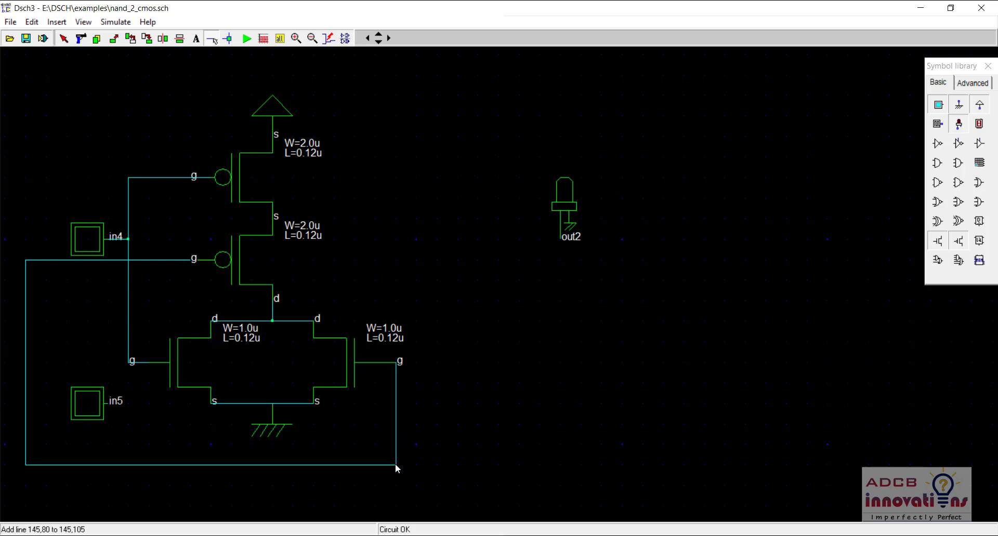
- Try to add connection points on the gates of the first NMOS, the lower PMOS, and the second NMOS
click(228, 38)
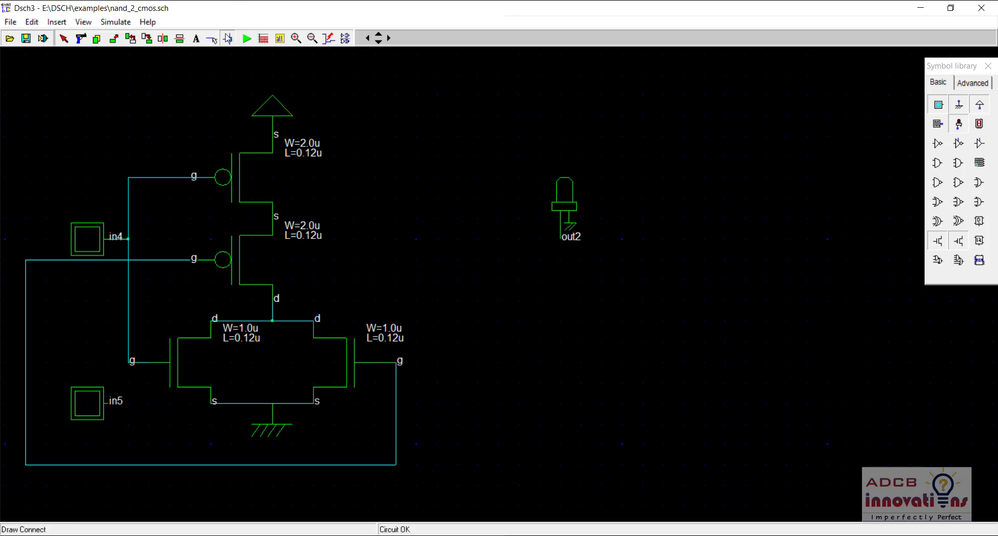
click(149, 362)
click(198, 262)
click(398, 364)
- Extend the outer wire over the lower PMOS gate lead
click(211, 39)
click(189, 260)
click(184, 260)
click(209, 260)
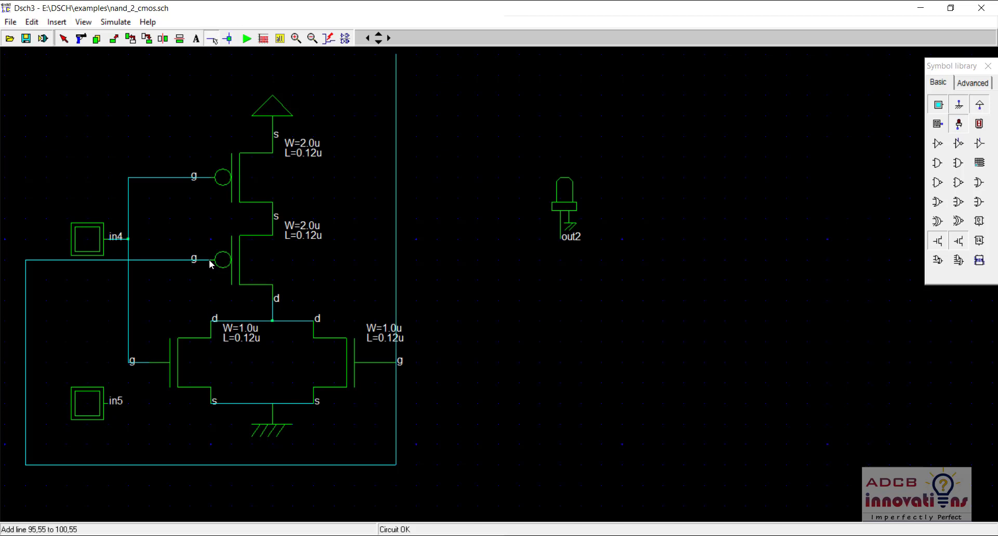
- Move the in5 button outside the outer wire loop and shift the in4 button slightly away from its junction
click(227, 38)
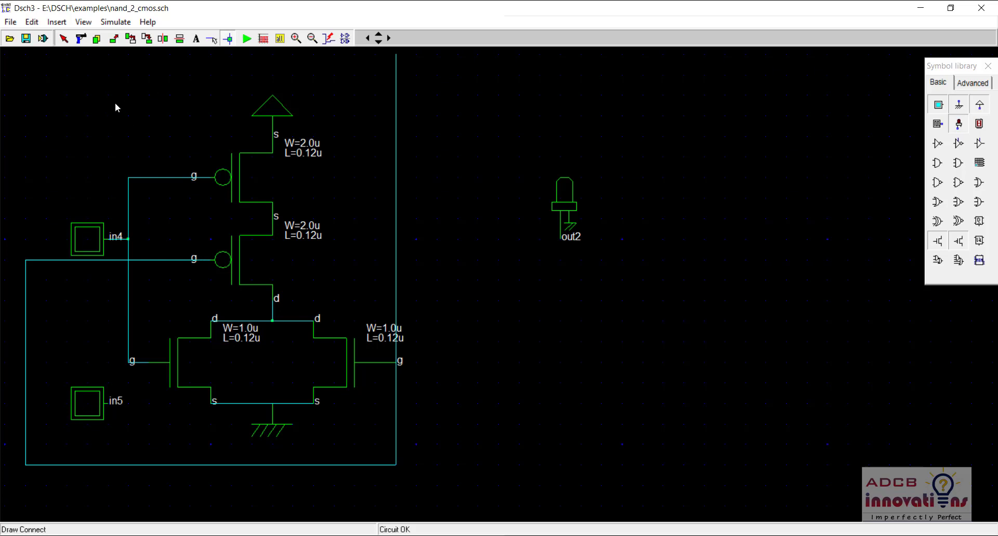
click(65, 45)
key(ctrl+a)
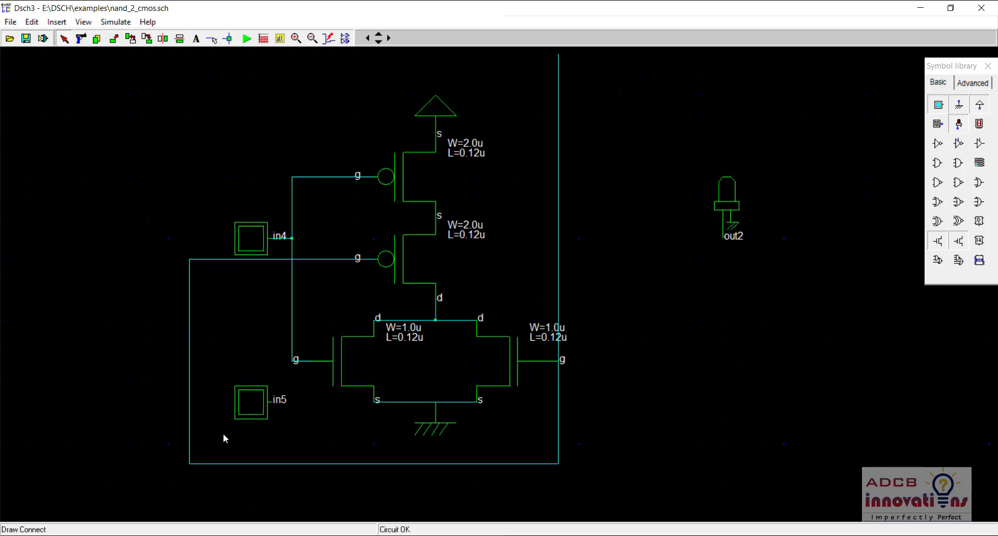
drag(250, 395, 101, 335)
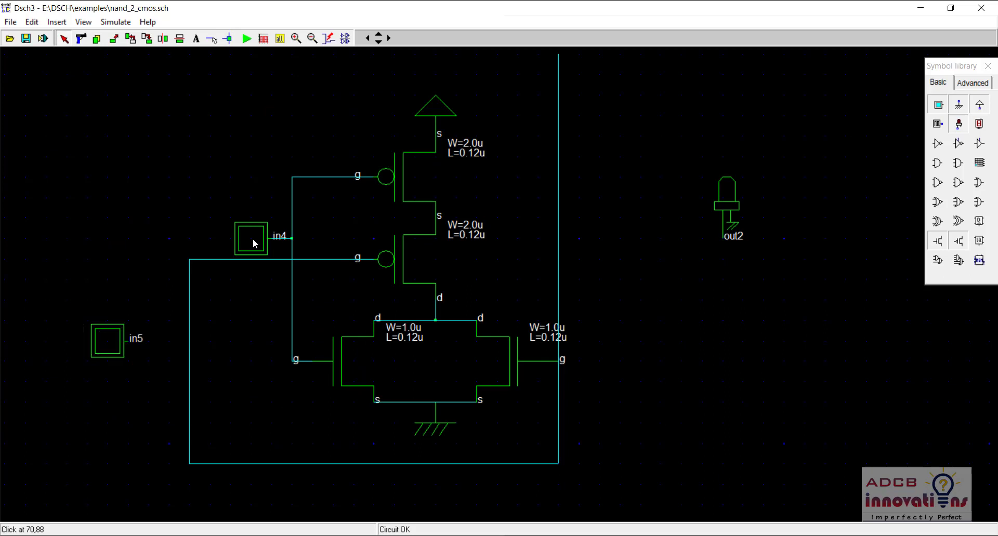
drag(249, 236, 227, 239)
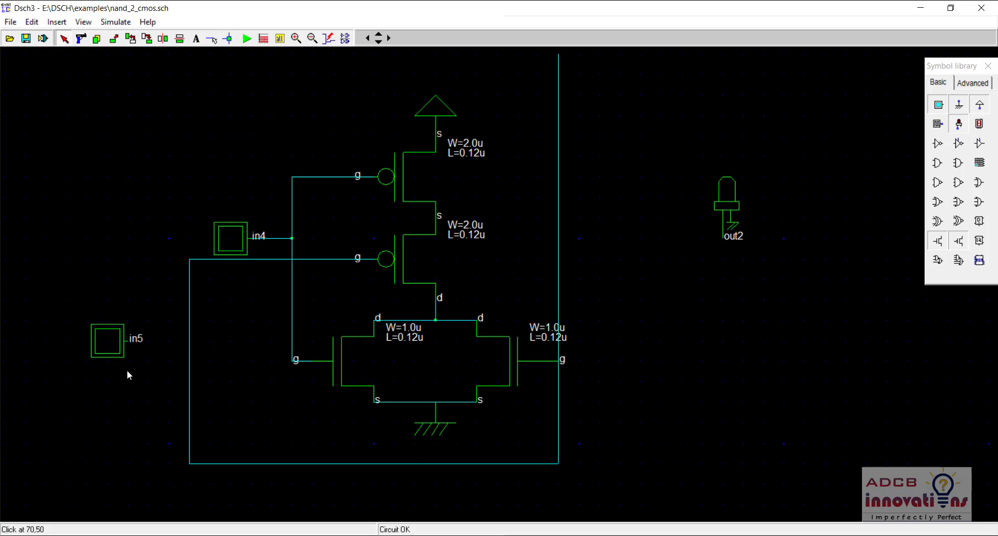
- Wire in5 to the outer loop and delete the overlong vertical segment passing the second NMOS gate
click(211, 38)
drag(126, 339, 188, 341)
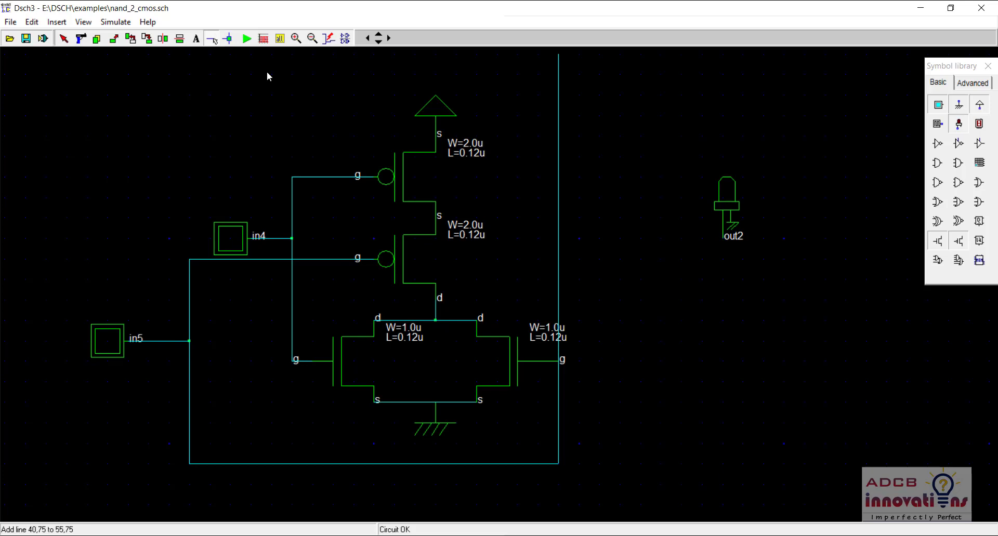
click(84, 37)
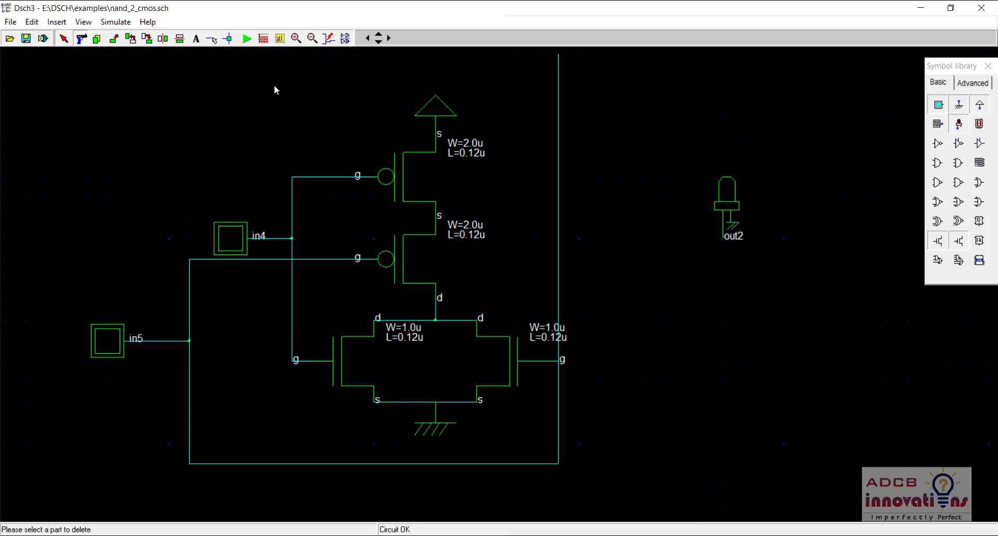
click(559, 181)
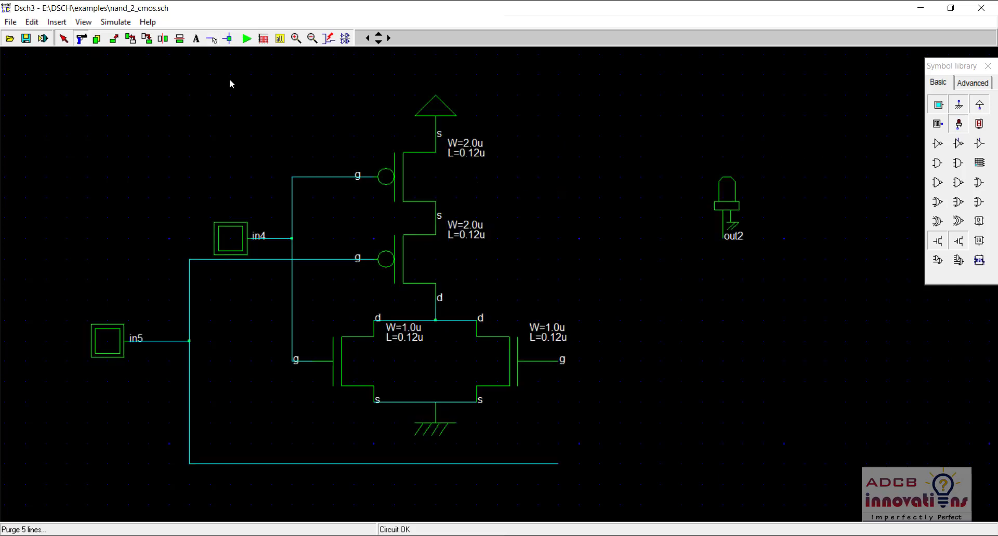
- Wire the second NMOS gate down to the end of the outer loop and the PMOS–NMOS drain node to out2
click(212, 38)
drag(558, 360, 557, 463)
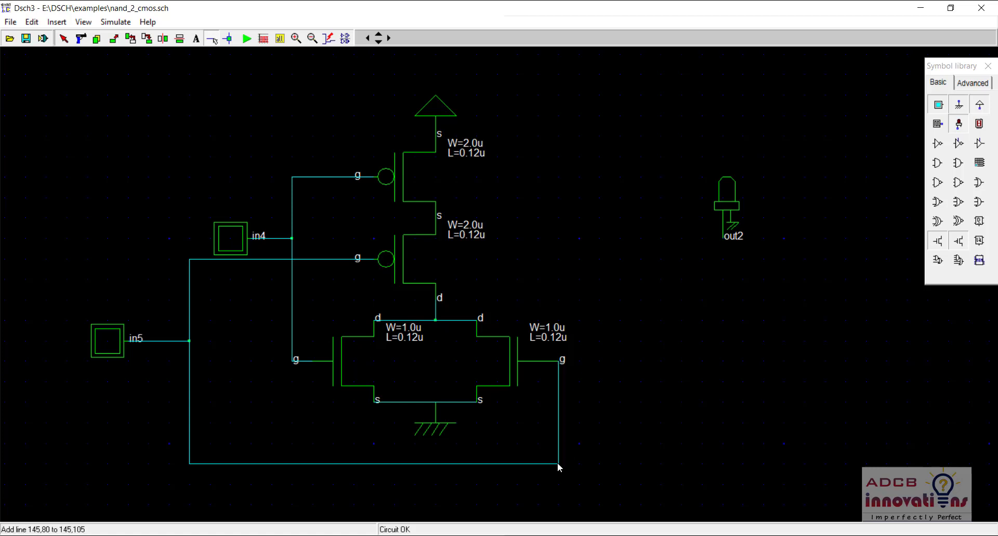
mouse_move(435, 301)
mouse_down()
mouse_move(737, 298)
mouse_move(724, 301)
mouse_move(722, 235)
mouse_up()
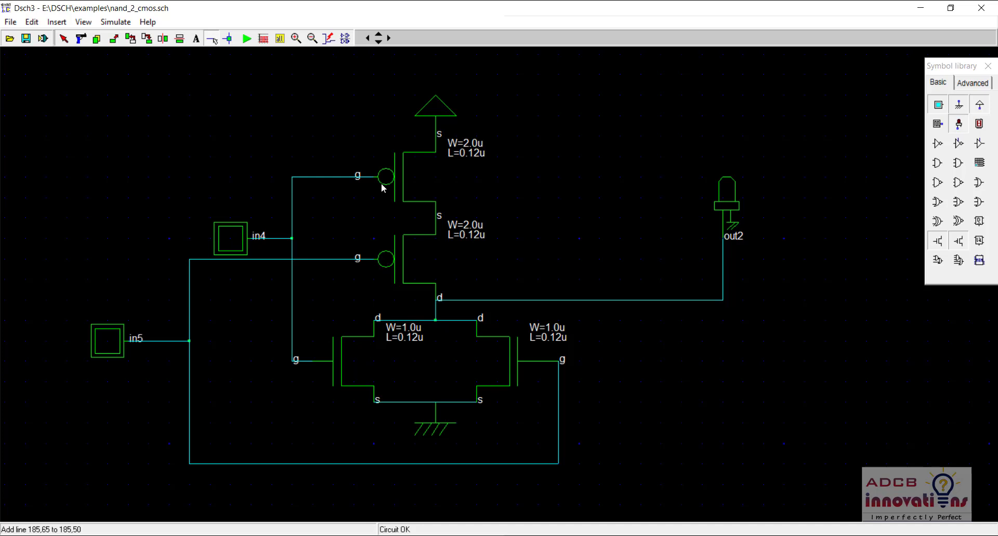
- Run the logic simulation, toggle in4 and in5 to check out2 for different input combinations, and stop it
click(247, 38)
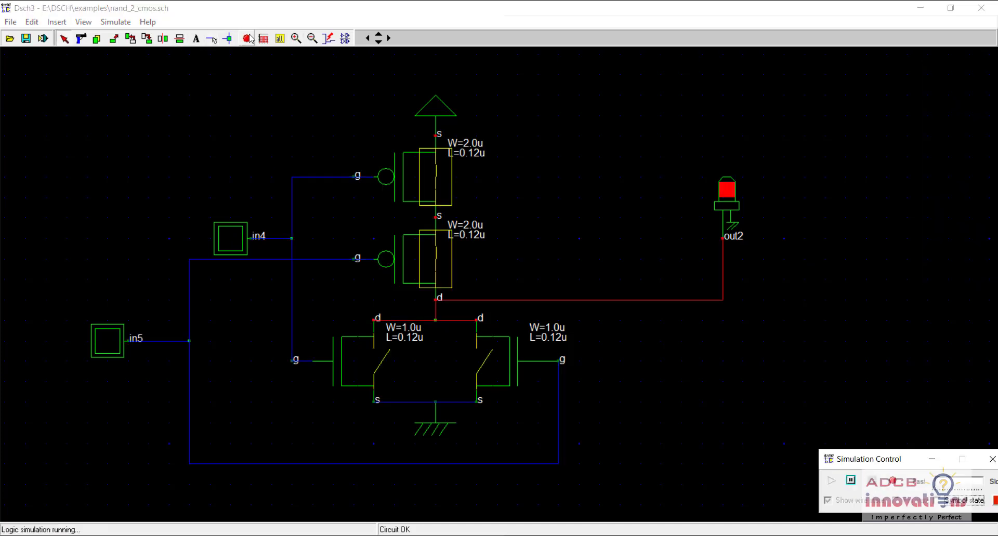
click(240, 244)
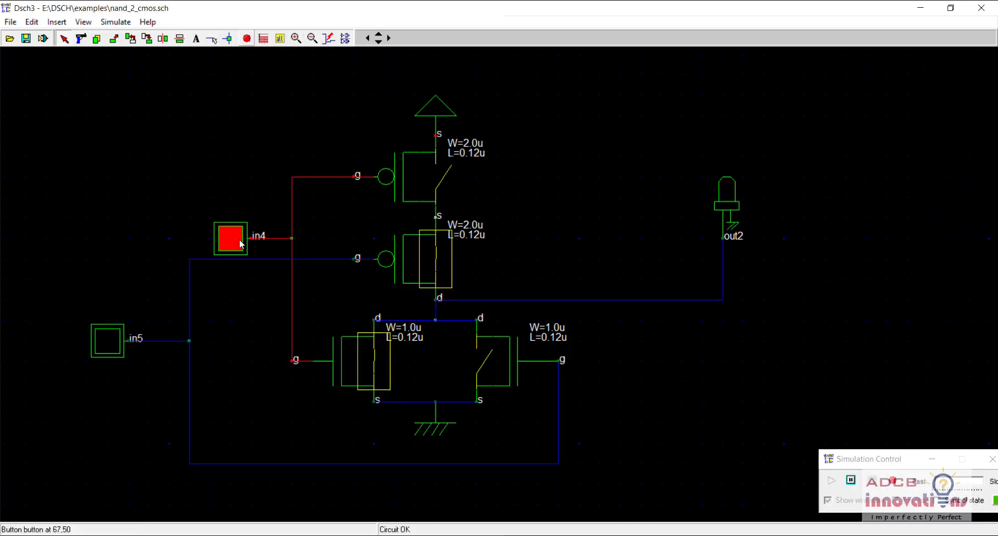
click(241, 244)
click(108, 343)
click(108, 343)
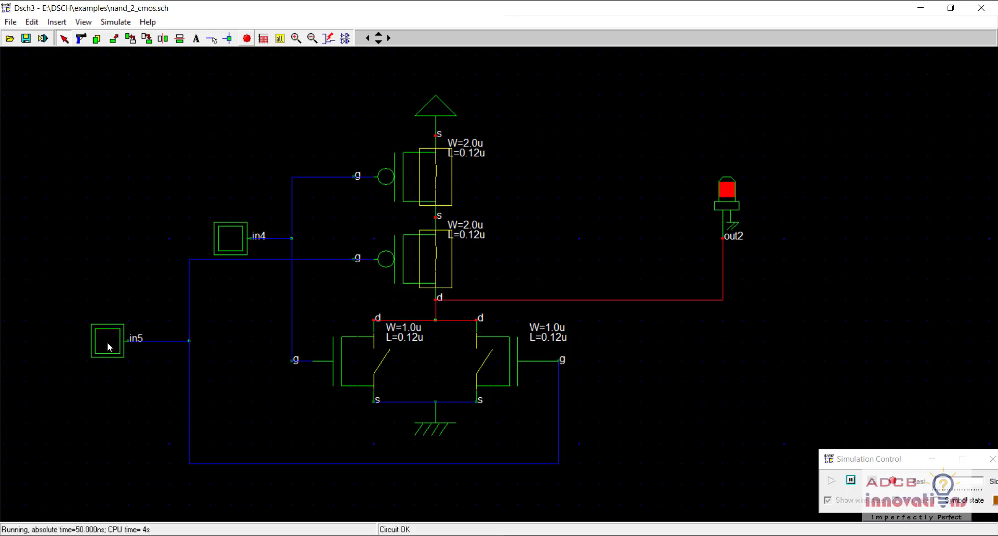
click(107, 342)
click(223, 238)
click(224, 238)
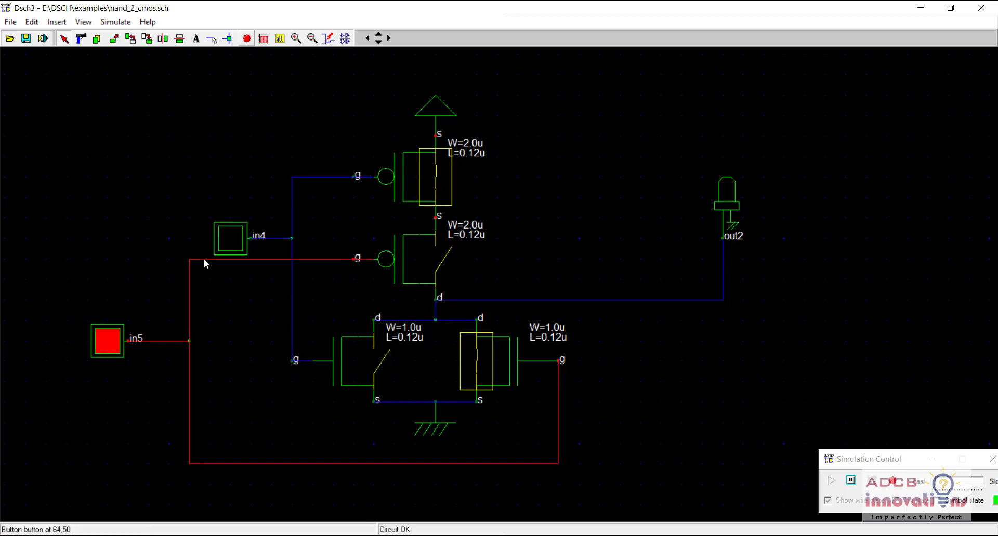
click(102, 339)
click(248, 41)
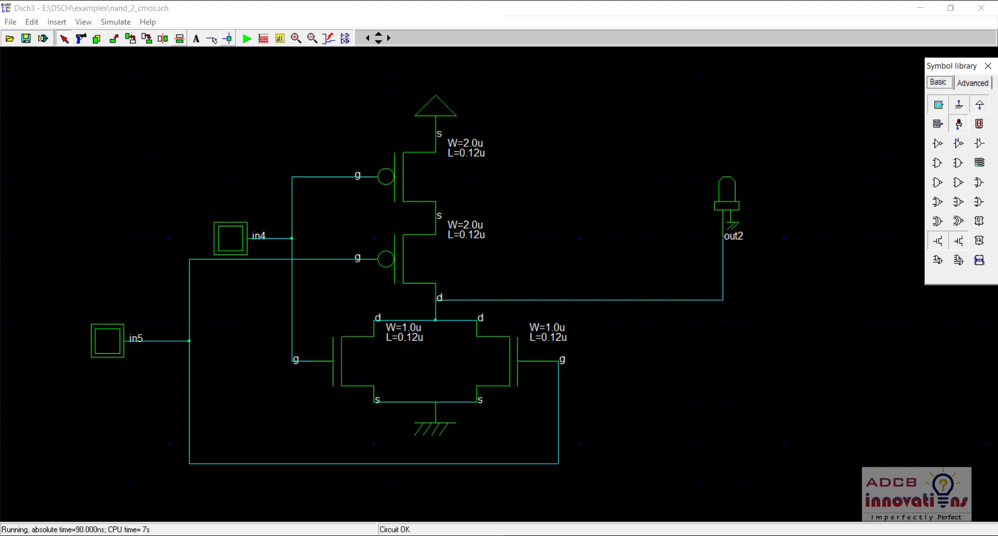
- Switch to the notes in Paint, enlarge the canvas to 4708 × 3308 px, and zoom to 50%
mouse_move(688, 488)
click(689, 535)
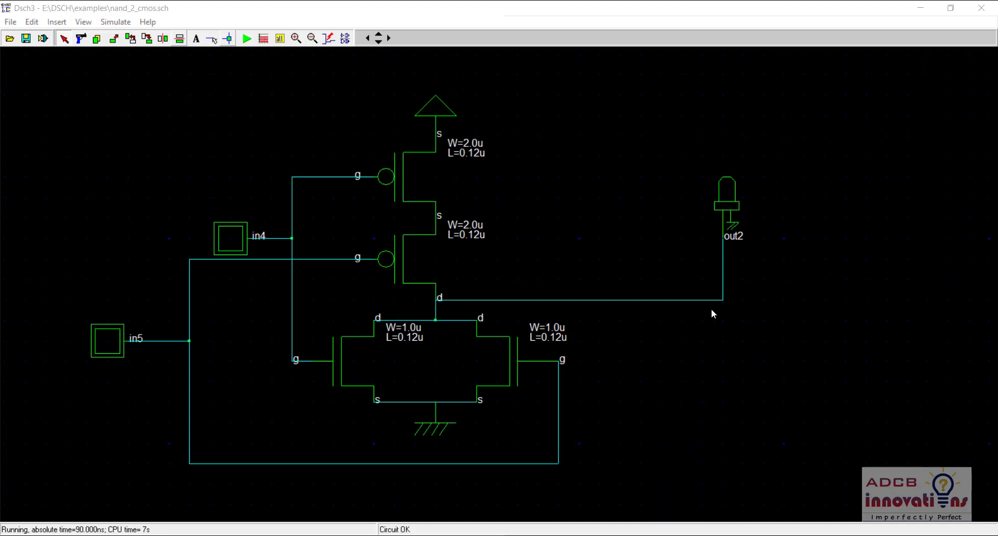
click(689, 535)
click(952, 7)
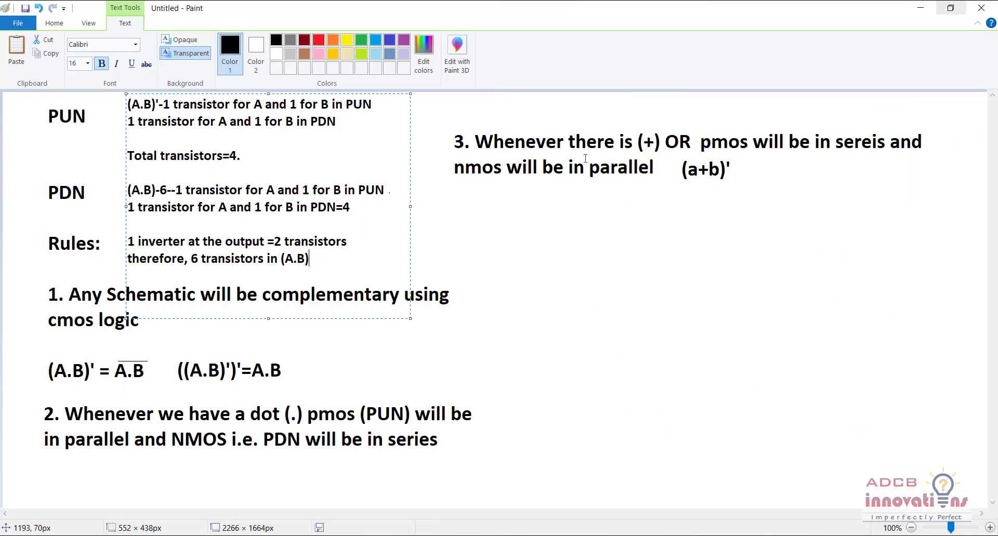
click(910, 528)
click(910, 528)
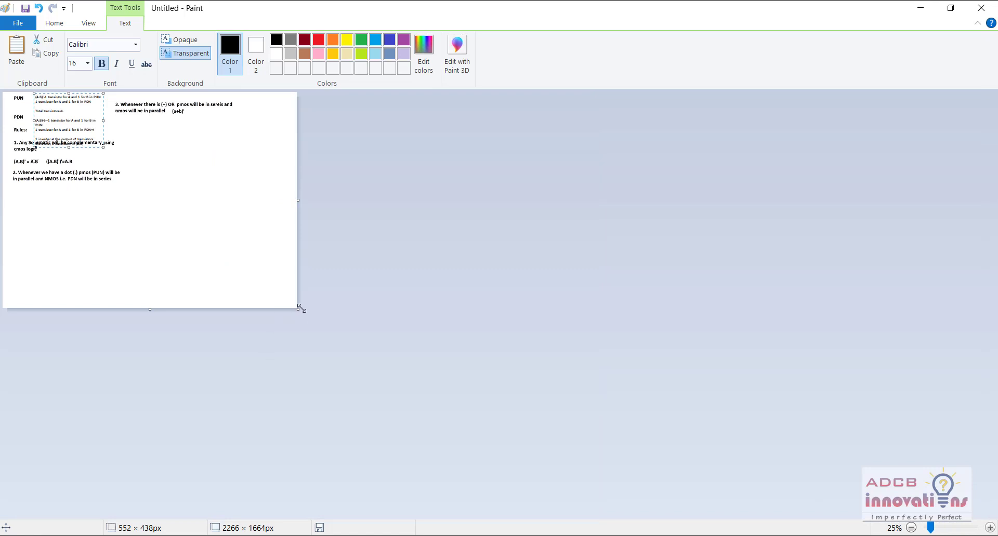
drag(299, 309, 613, 521)
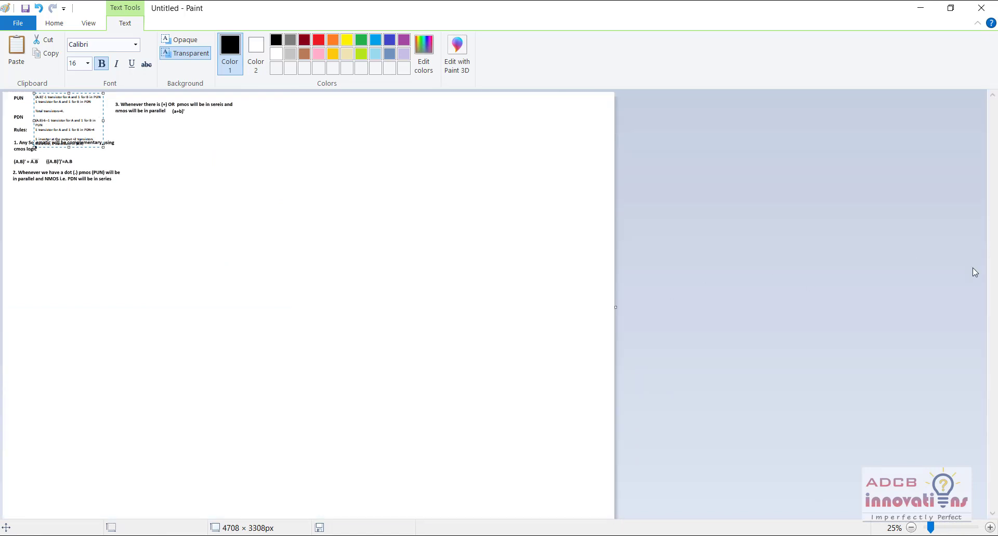
drag(930, 528, 937, 527)
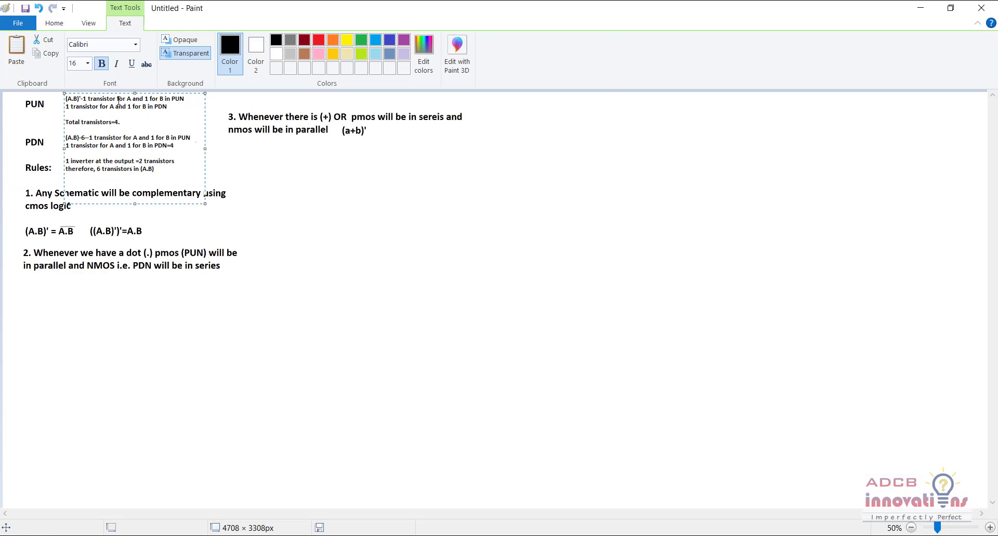
- Select all the existing notes on the canvas and delete them
click(158, 323)
click(81, 46)
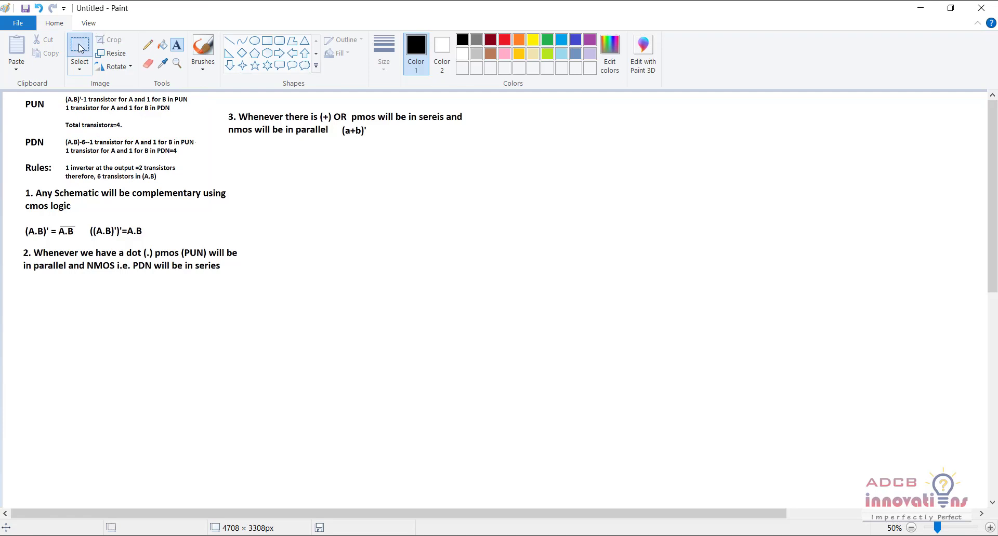
drag(16, 292, 473, 79)
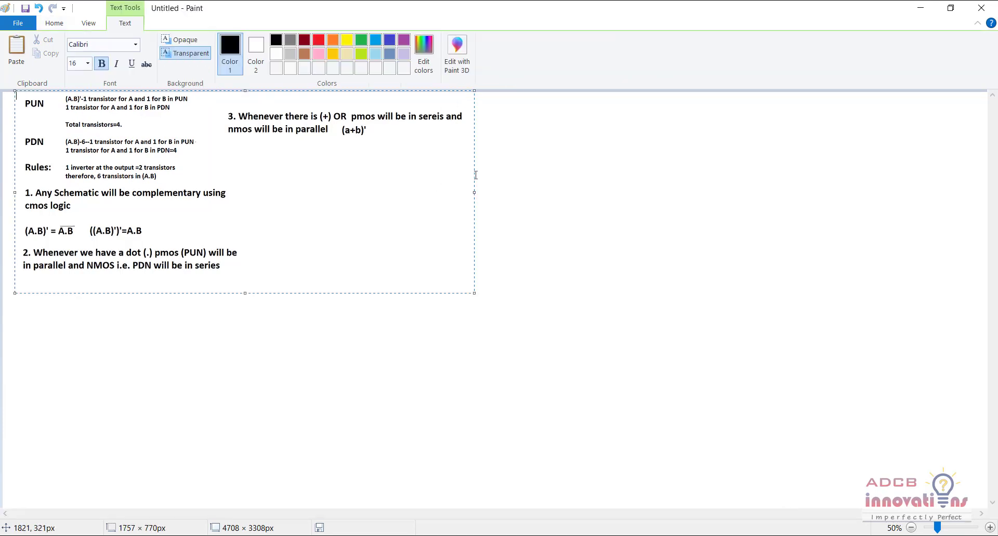
click(54, 23)
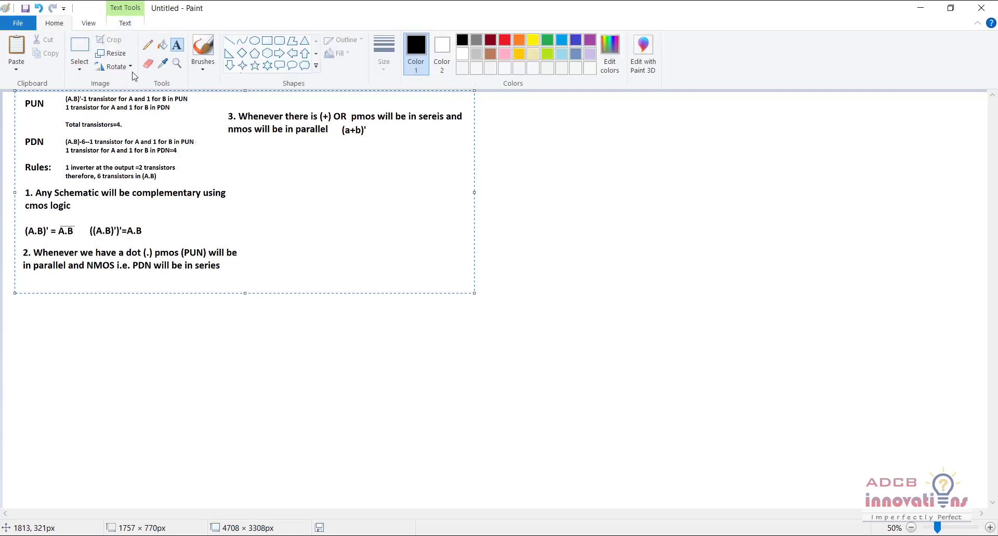
click(79, 45)
drag(14, 311, 480, 17)
key(Delete)
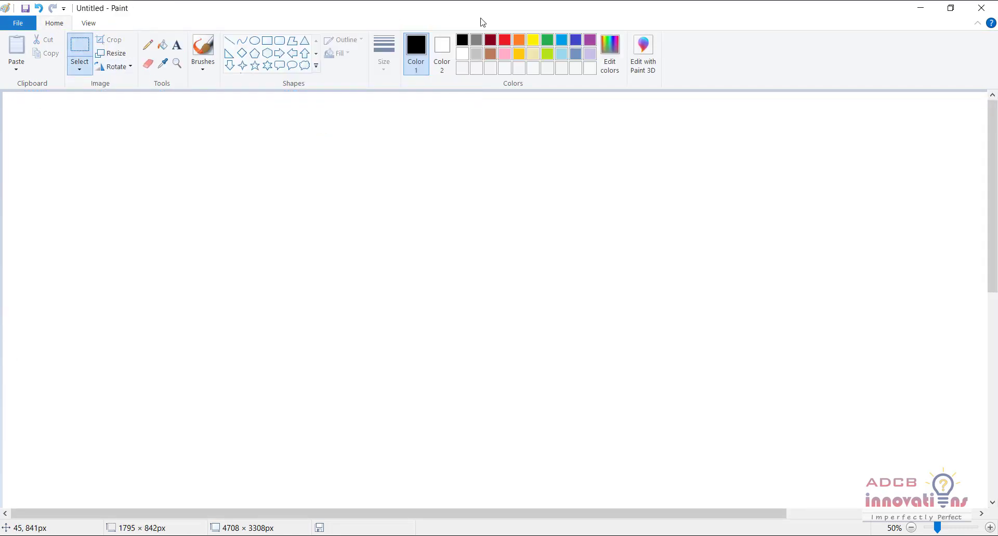
- Add a text box with font size 20 near the canvas's upper-left corner and enter A and B as spaced headings
click(176, 45)
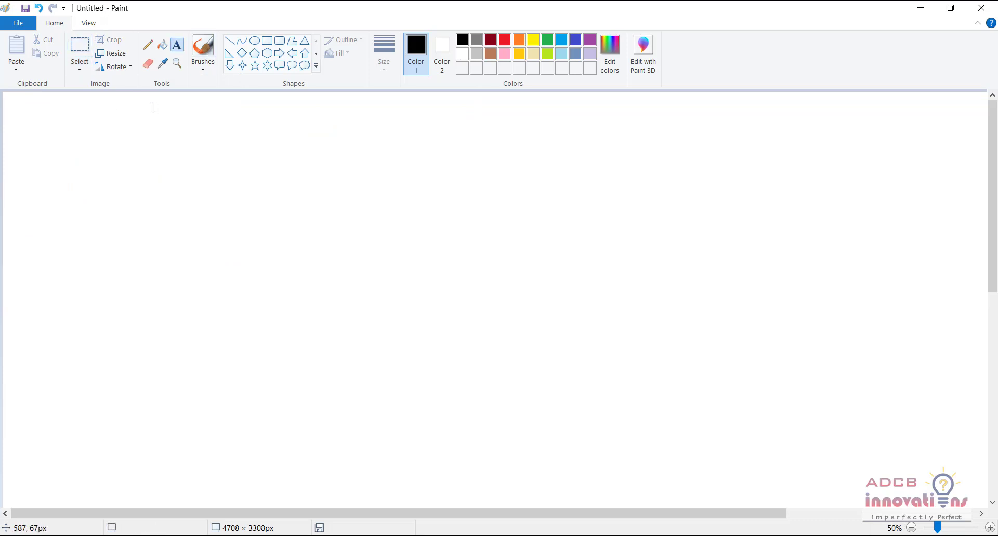
click(113, 141)
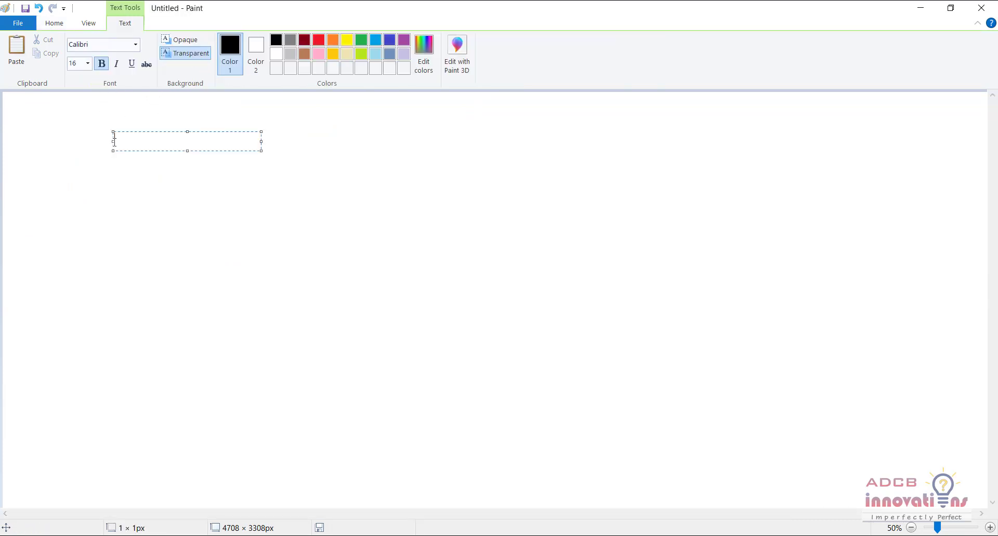
click(87, 63)
click(80, 165)
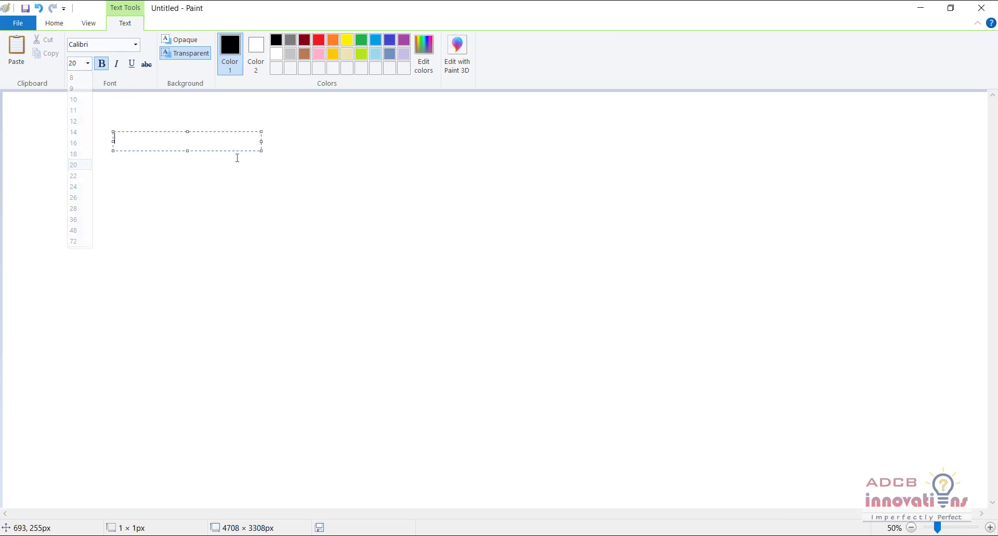
drag(264, 153, 570, 425)
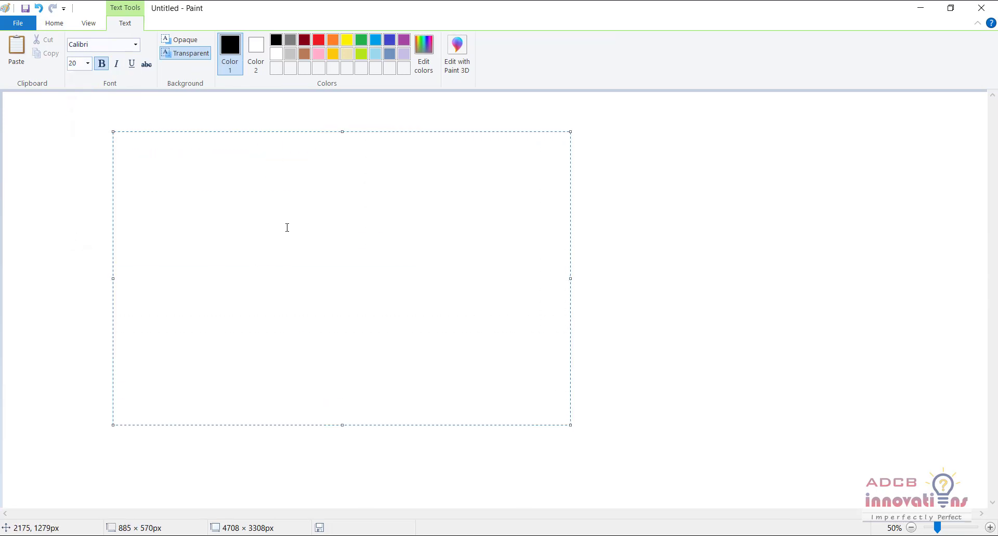
text(A  B)
mouse_move(113, 132)
mouse_down()
mouse_move(177, 150)
mouse_move(101, 118)
mouse_up()
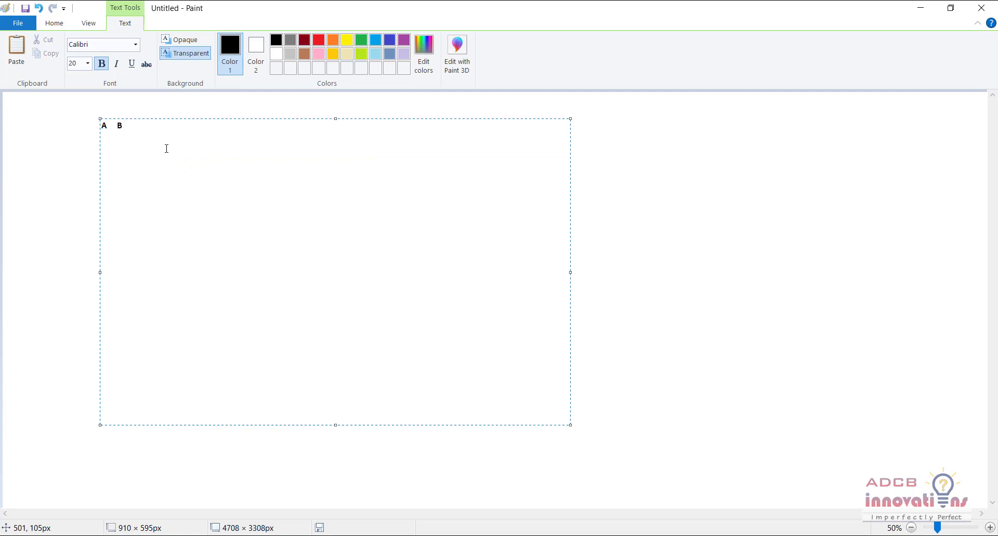
click(185, 93)
click(185, 93)
click(121, 136)
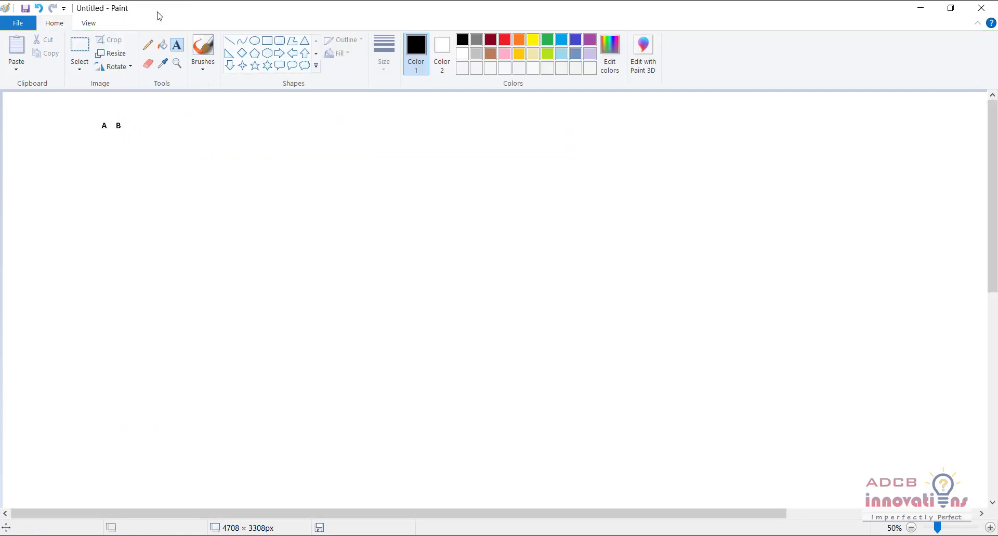
mouse_move(120, 126)
mouse_down()
mouse_move(97, 124)
mouse_move(102, 133)
mouse_up()
click(130, 166)
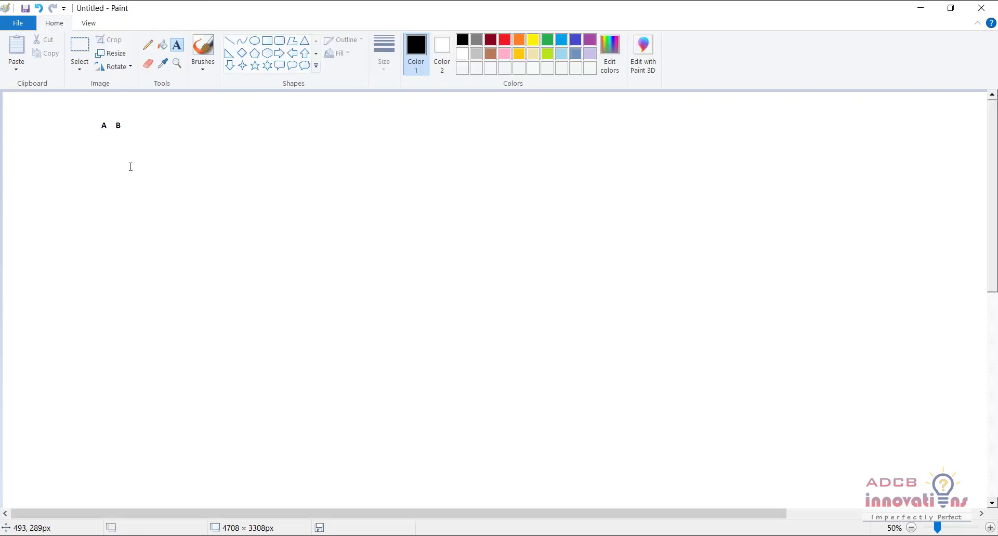
click(116, 148)
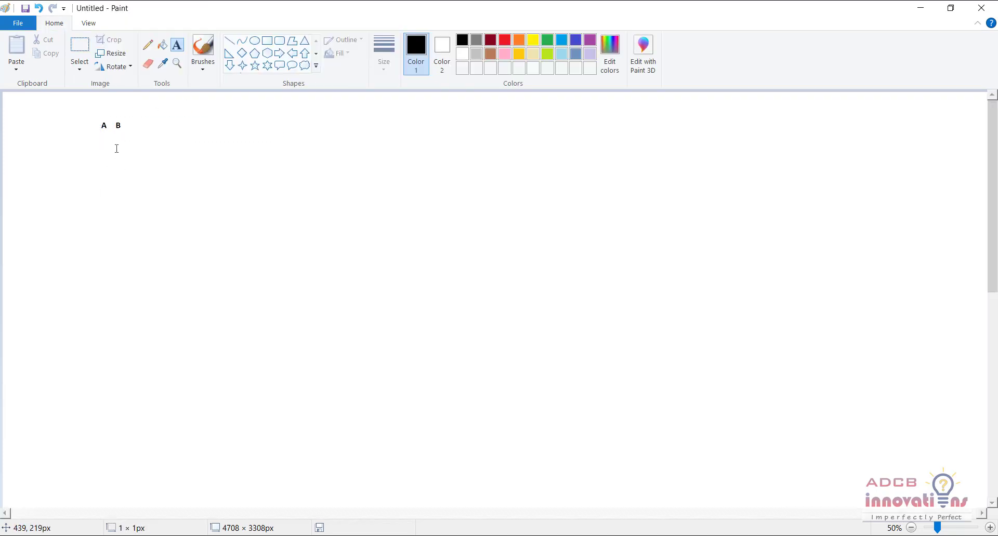
- Add a text box with font size 28 below the A and B headings, resize it to about 890 × 611 px, and enter A
click(116, 136)
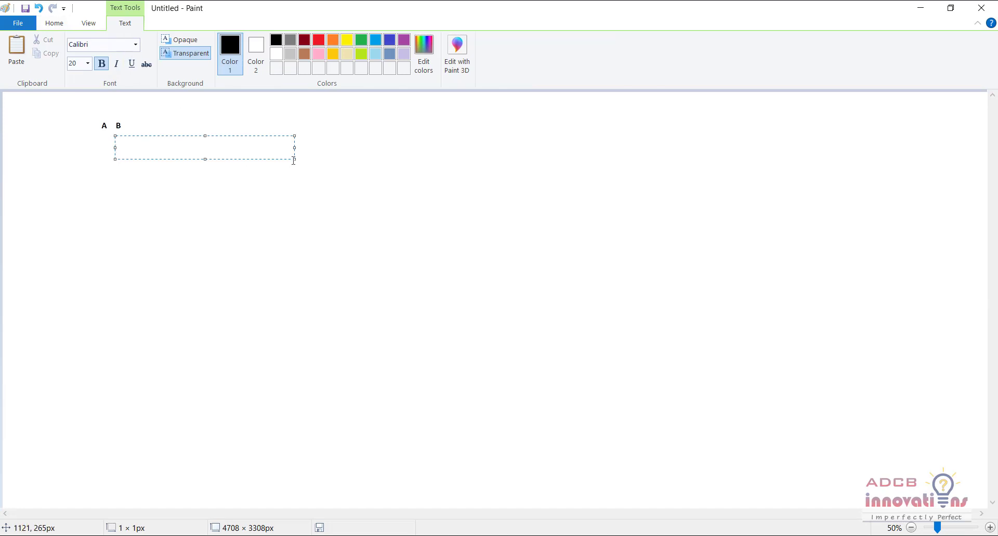
drag(293, 160, 575, 481)
click(87, 63)
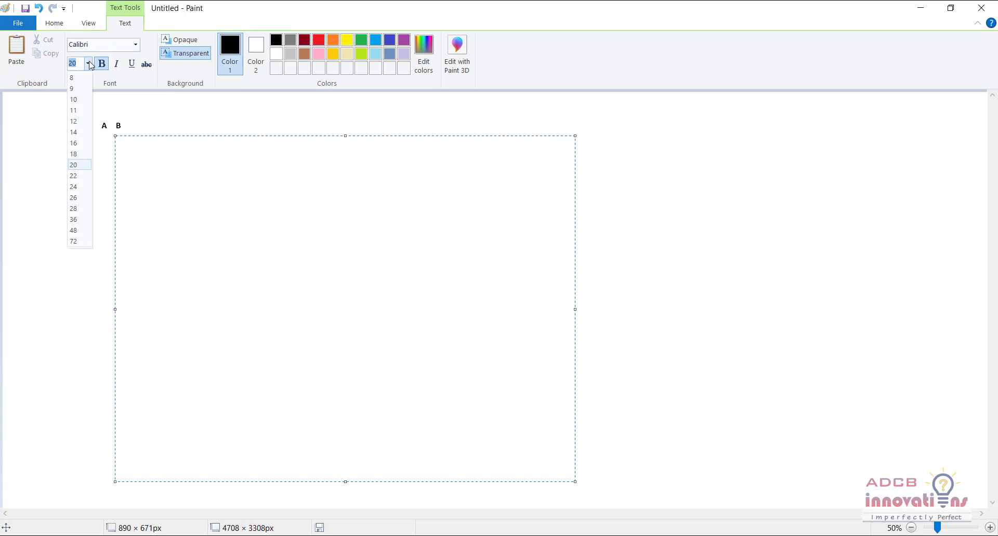
click(80, 209)
text(A)
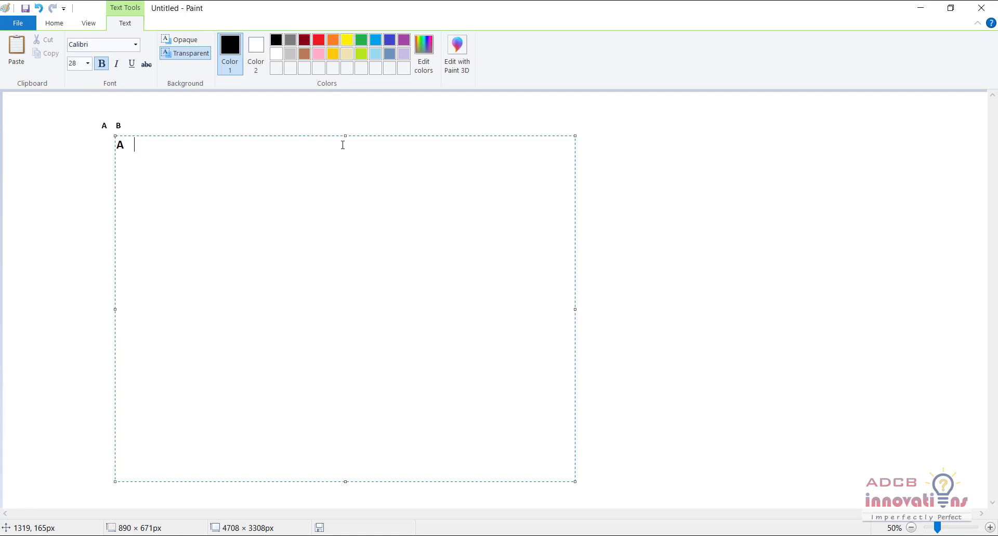
key(ctrl+a)
drag(345, 136, 343, 167)
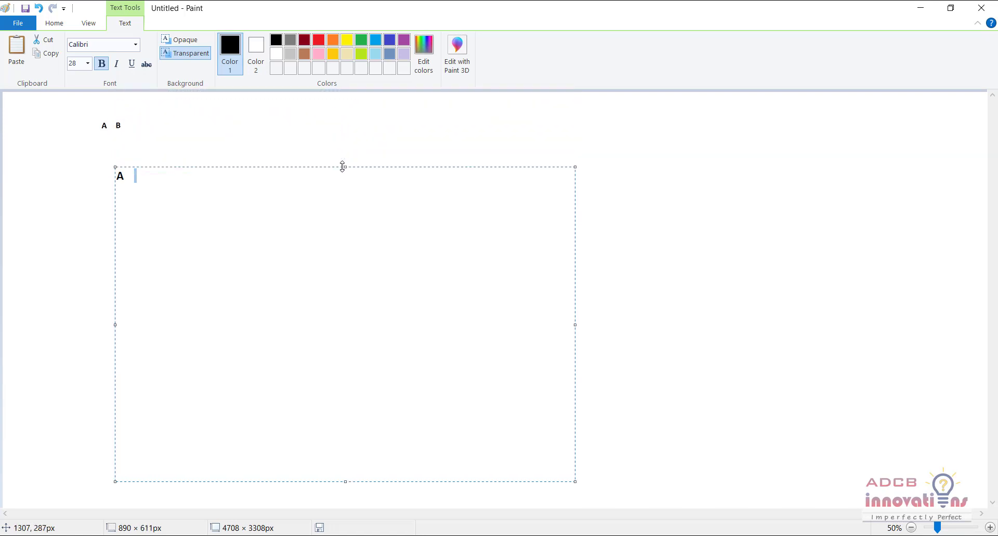
- Start another text box beside the existing headings and enter A, B and A+B as the spaced column headings of a truth table
click(412, 117)
click(412, 118)
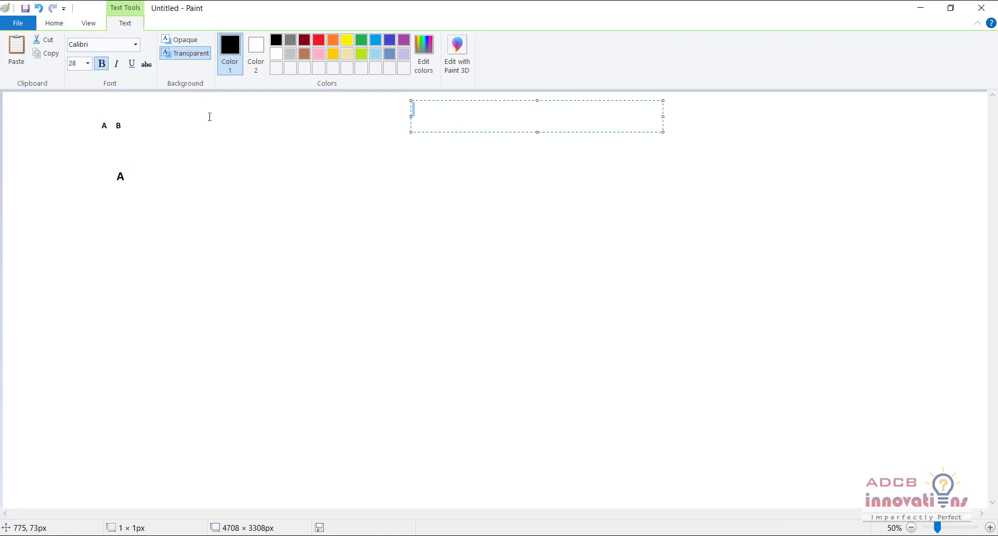
click(225, 134)
click(307, 142)
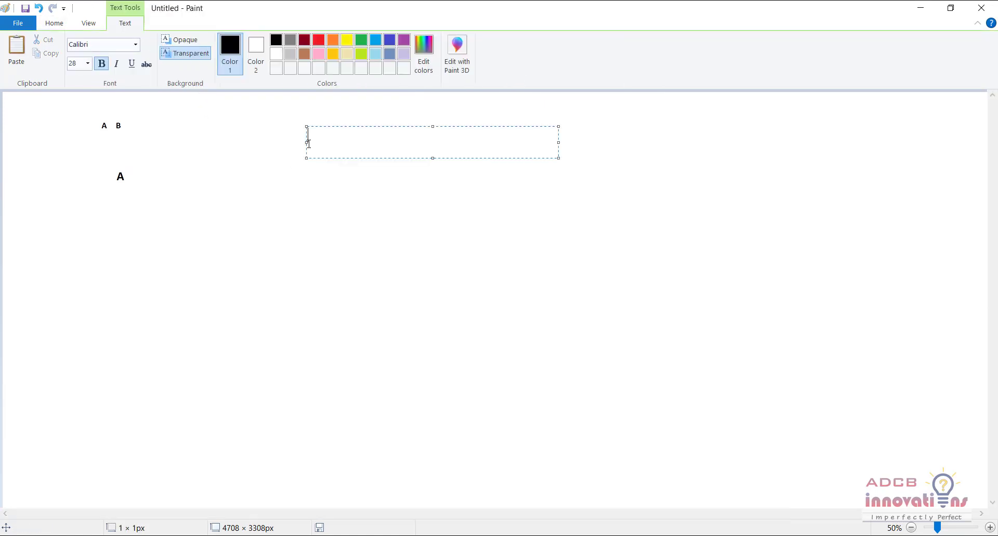
text(A       B       A+B)
key(Return)
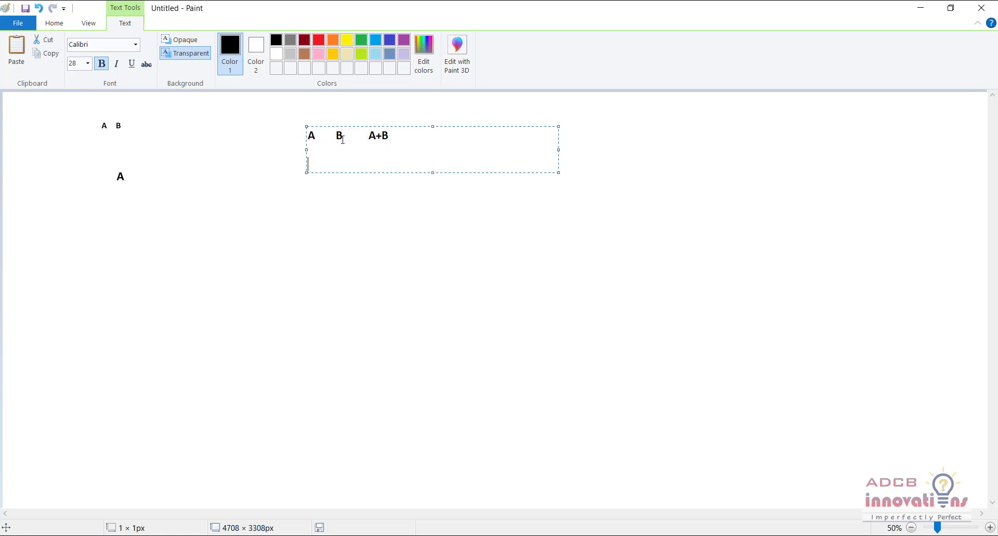
- Enter 0, 0, 1 and 1 on separate rows under the truth table's A heading
text(0)
key(Return)
text(0)
key(Return)
text(1)
key(Return)
text(1)
- Fill the B column with 0, 1, 0, 1 and enter 0, 1, 1 in the first three rows under A+B
key(Up)
key(Up)
text(01       0)
key(Down)
text(1)
key(BackSpace)
key(Up)
key(Up)
key(Right)
text(0          1 1)
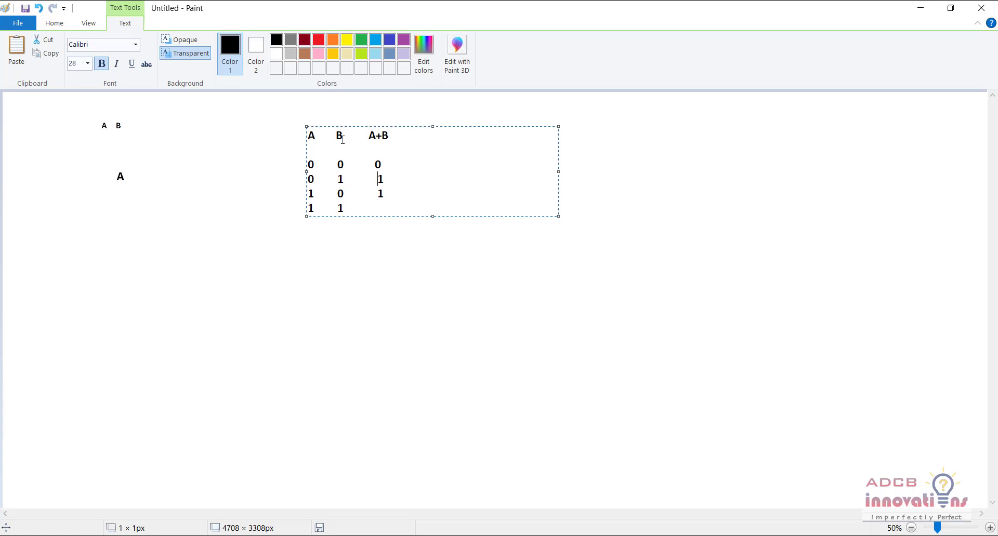
- Align the A+B values in the second and third rows with the first, and enter 1 in the last row
key(Up)
key(Left)
key(BackSpace)
key(Down)
key(BackSpace)
text(1)
- Add a fourth truth table column headed (A+B)' with the row values 1, 0, 0, 0
key(Up)
key(Up)
text(()
text(A+)
text(B)
text())
text( 1)
text( 0)
key(Down)
text(0)
key(Down)
text(0)
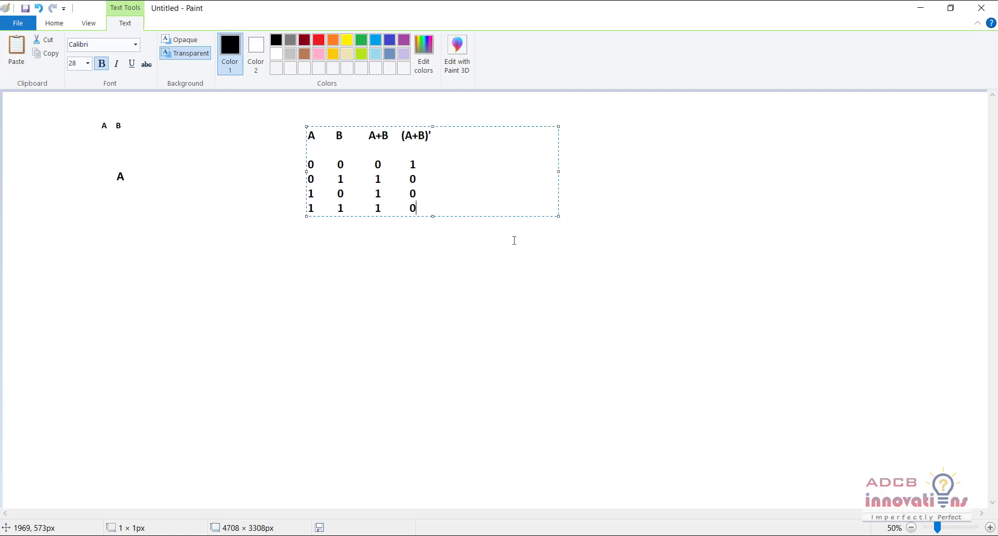
- Select the whole truth table text, enlarge its box to about 714 × 439 px, and set the font size to 36
key(ctrl+a)
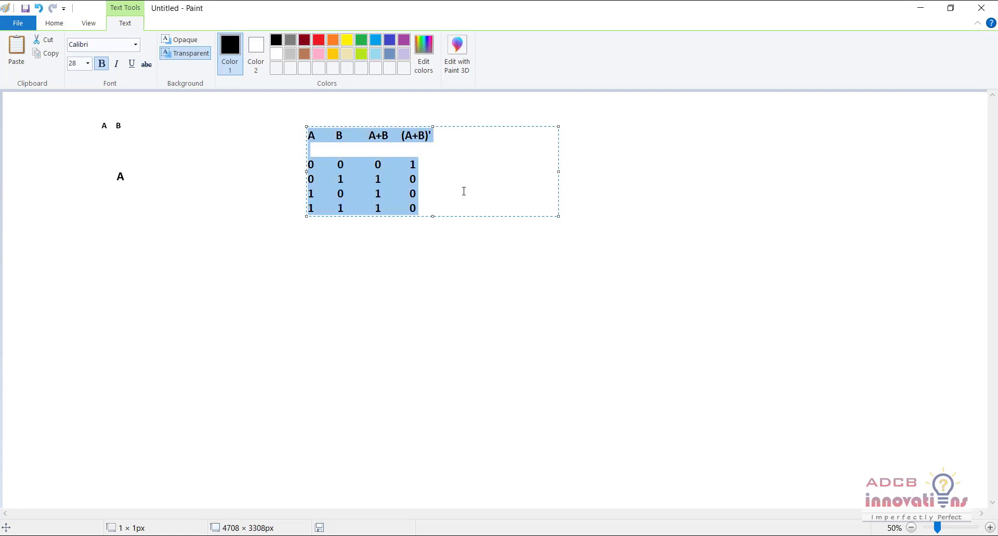
drag(558, 215, 675, 352)
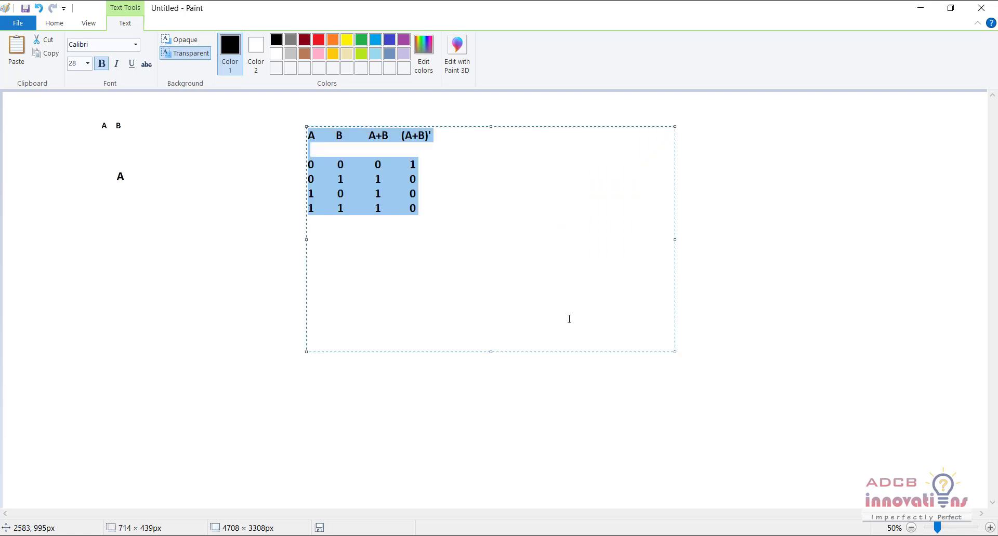
click(87, 63)
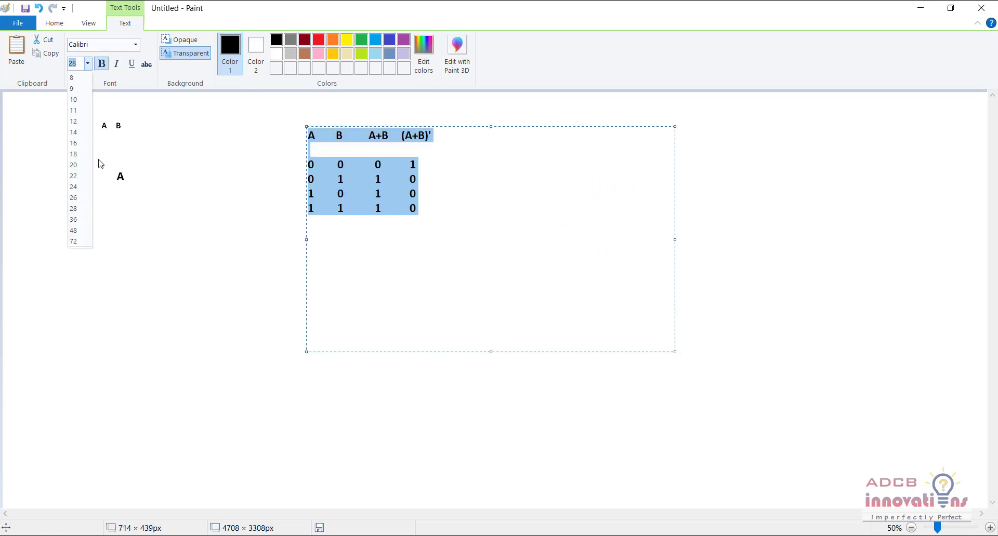
click(84, 222)
click(257, 329)
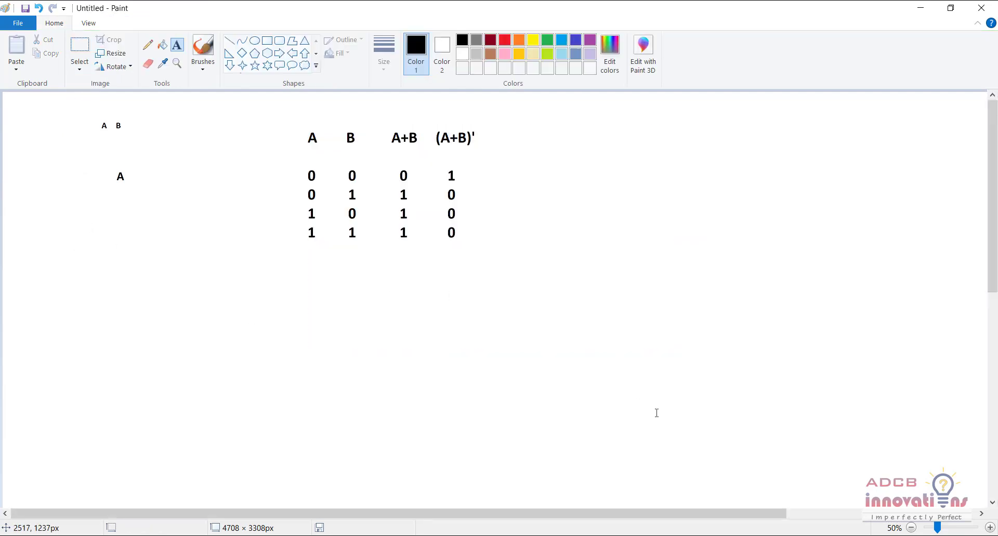
- Switch to the NOR schematic in DSCH, run the simulation, switch in4 and in5 on and back off to check out2, and stop it
key(alt+Tab)
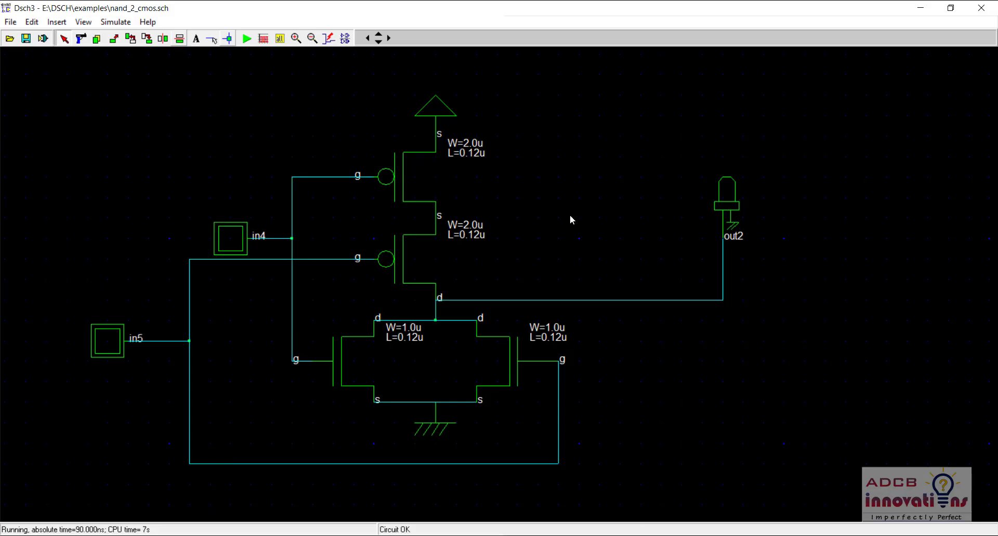
click(246, 39)
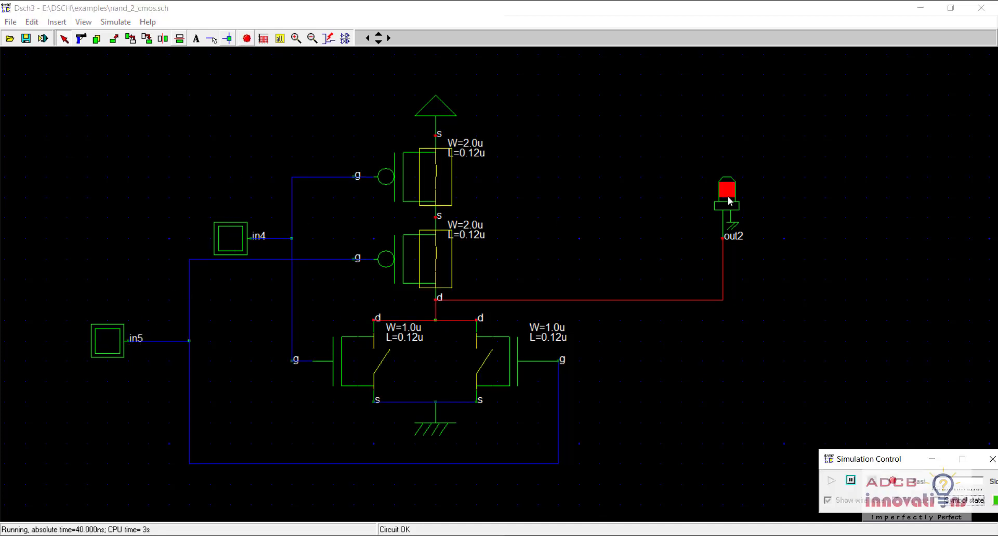
click(234, 241)
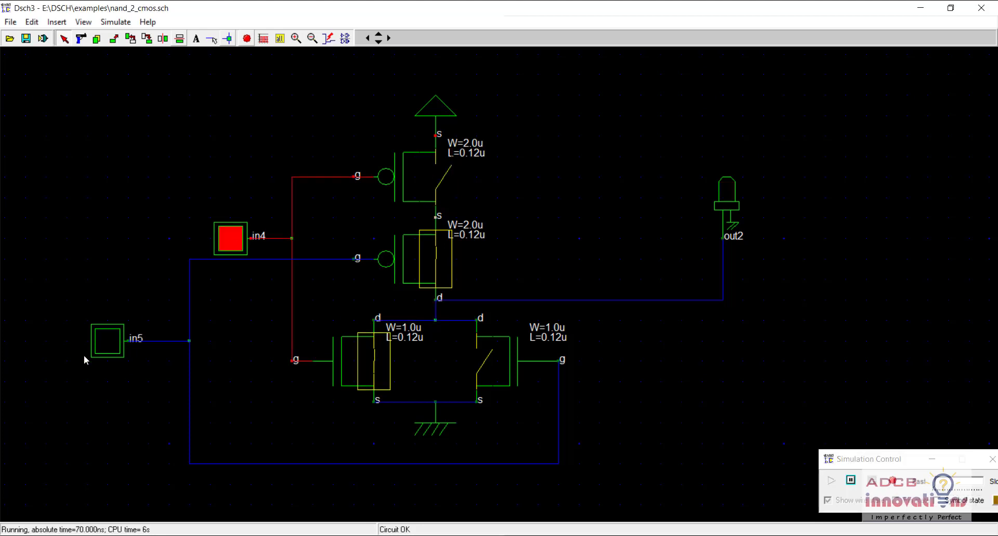
click(108, 341)
click(233, 241)
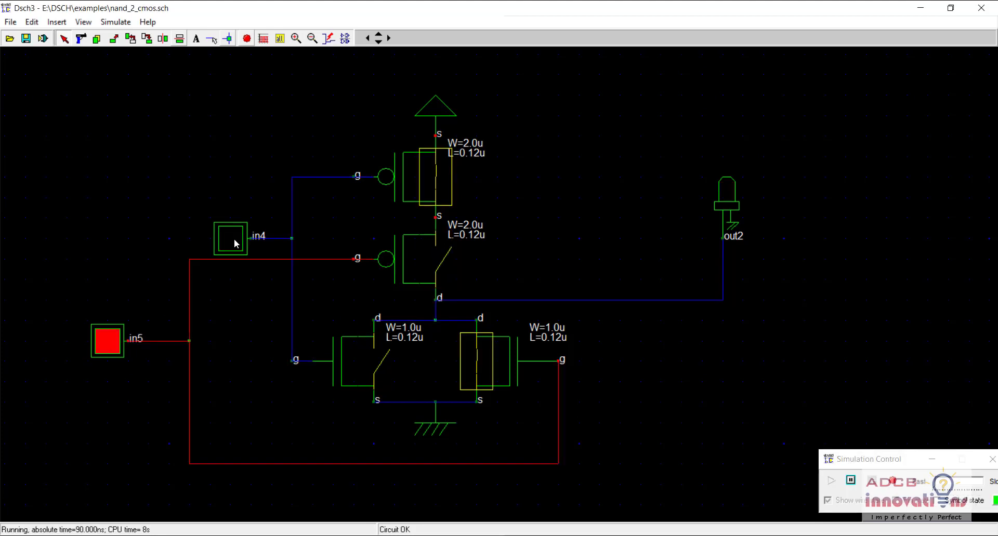
click(106, 345)
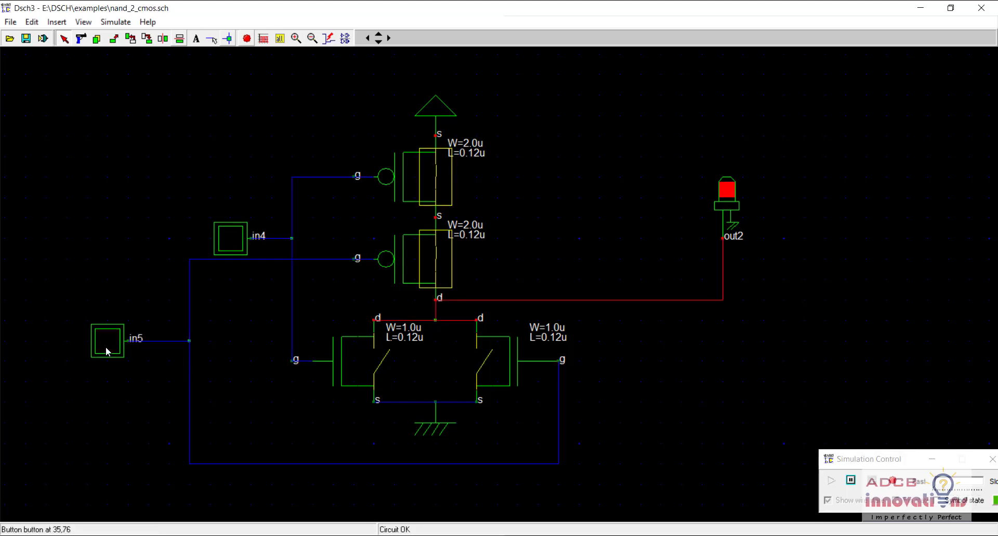
click(261, 40)
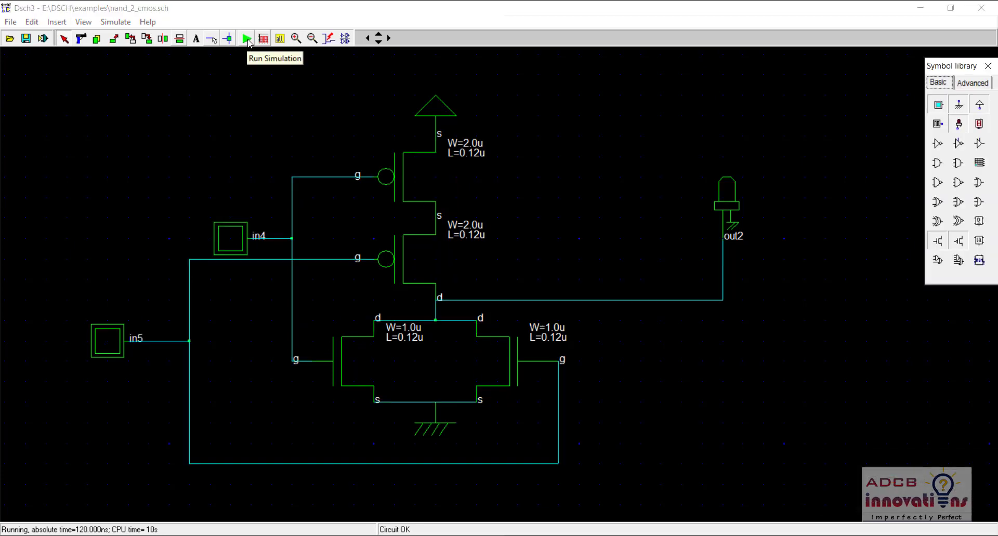
- Rerun the simulation and examine transistor states and out2 with both inputs off, only in4 on, only in5 on, and both on, then stop it
click(247, 39)
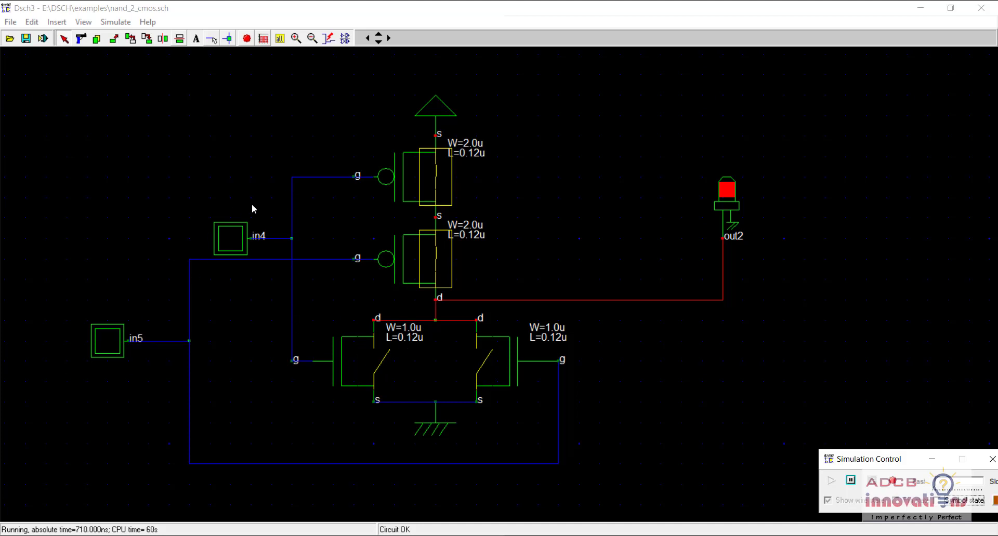
click(233, 236)
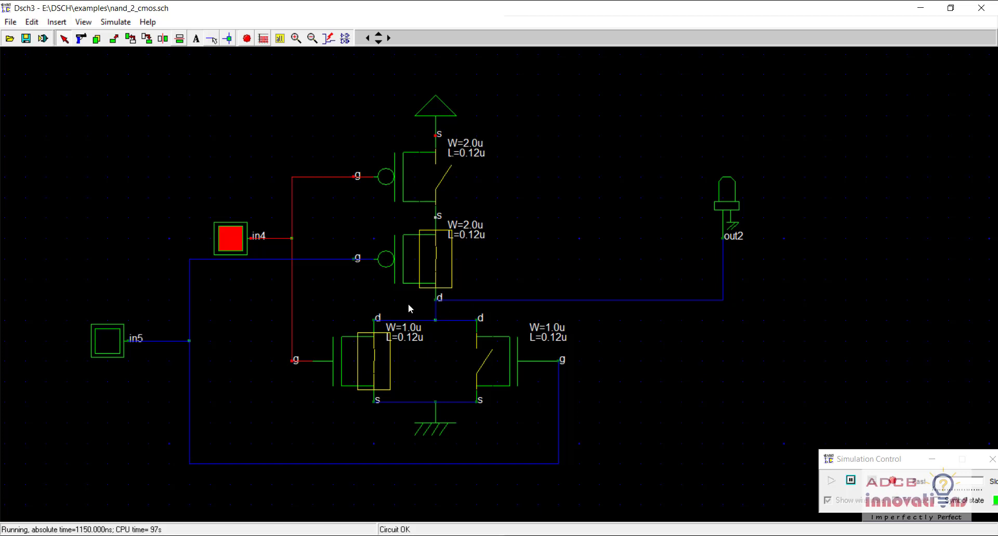
click(227, 243)
click(108, 341)
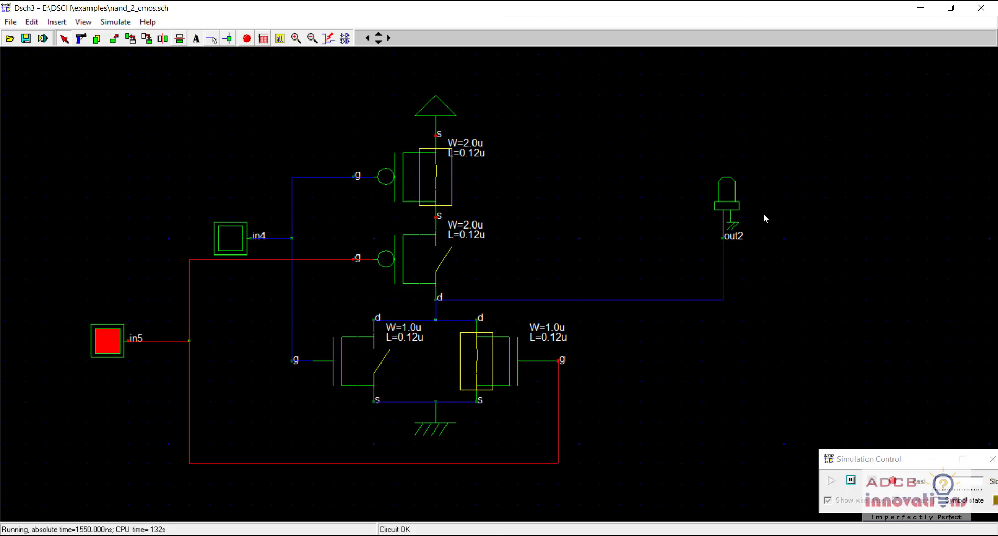
click(229, 241)
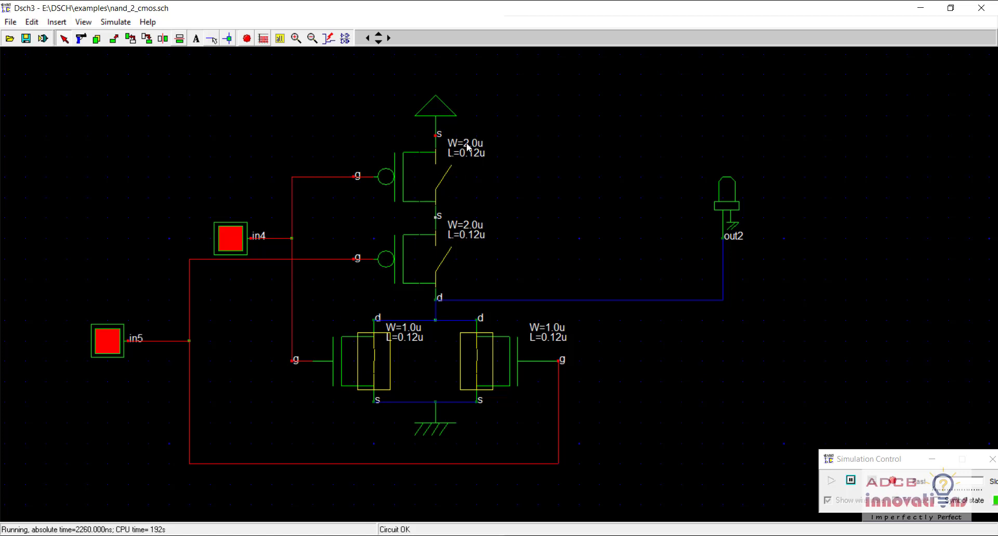
click(246, 39)
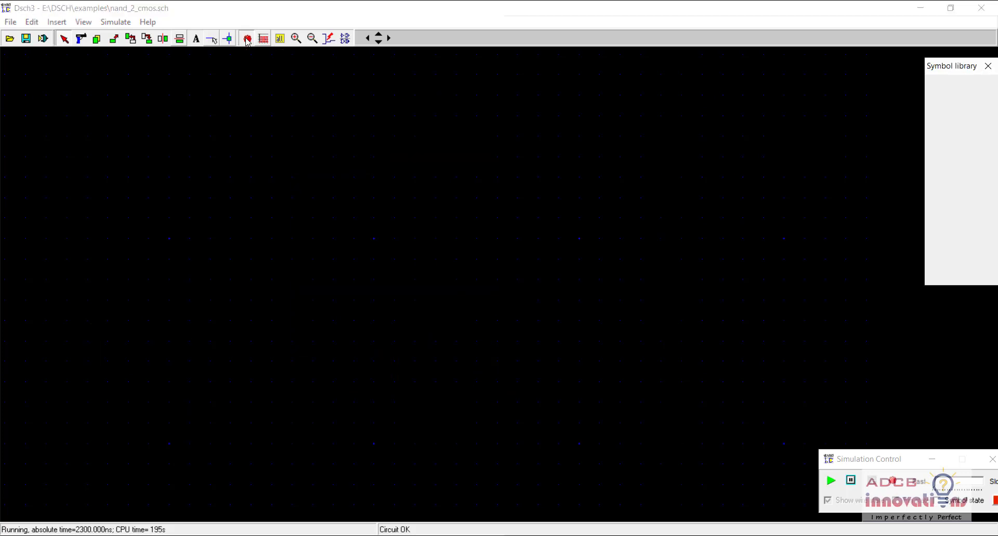